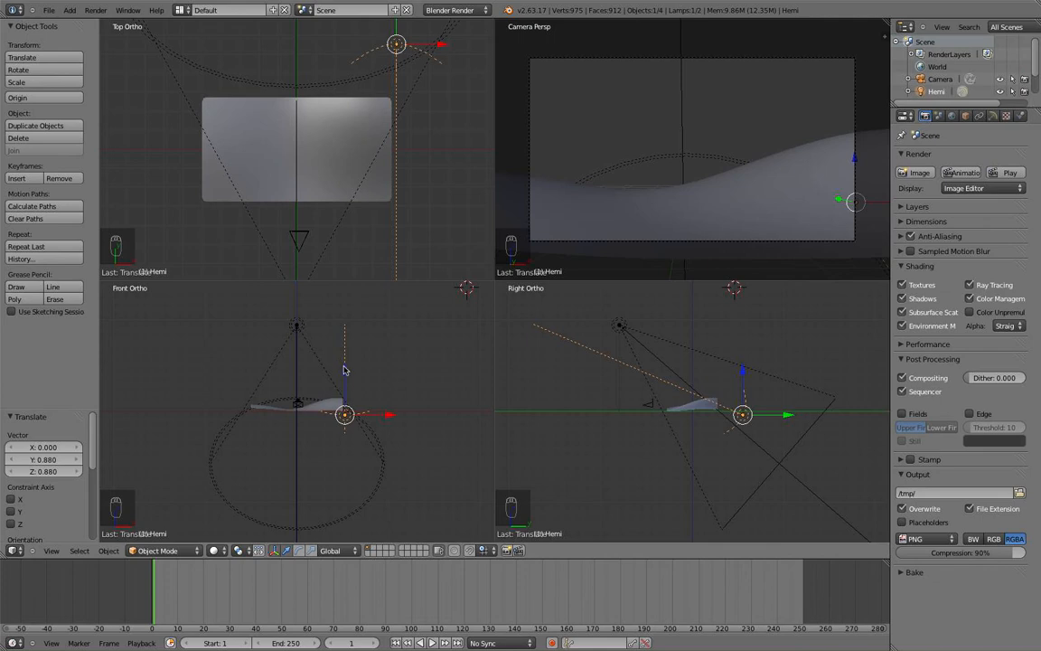
Move the Hemi lamp to X -5.074 above the wavy plane, then select the plane.
left_click_drag(380, 418, 301, 366)
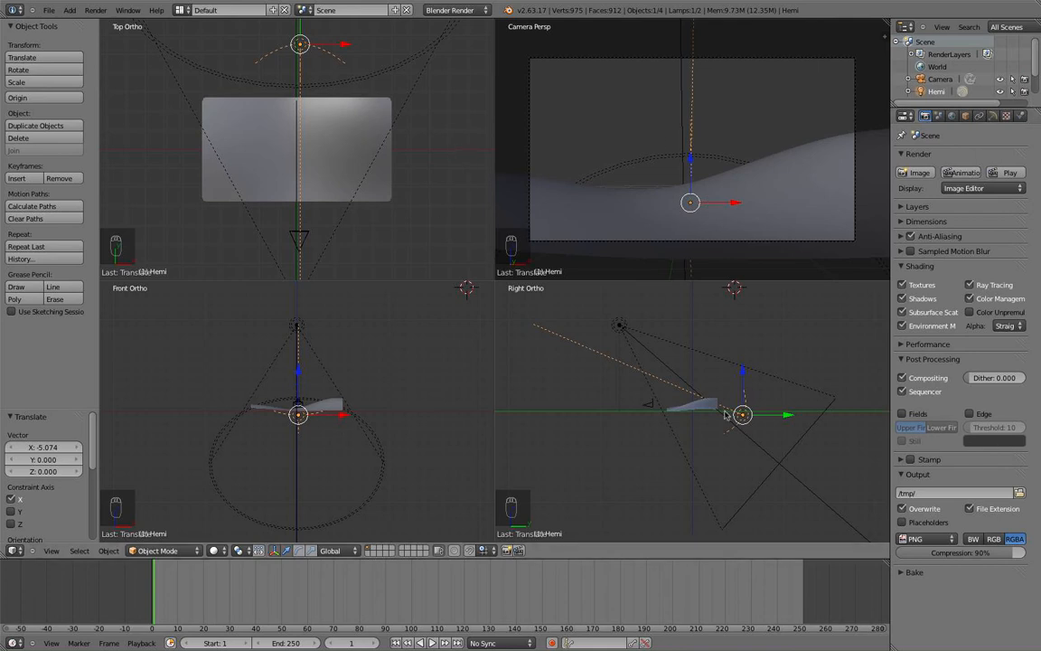
right_click(346, 165)
scroll(346, 168, "down", 1)
scroll(349, 316, "down", 2)
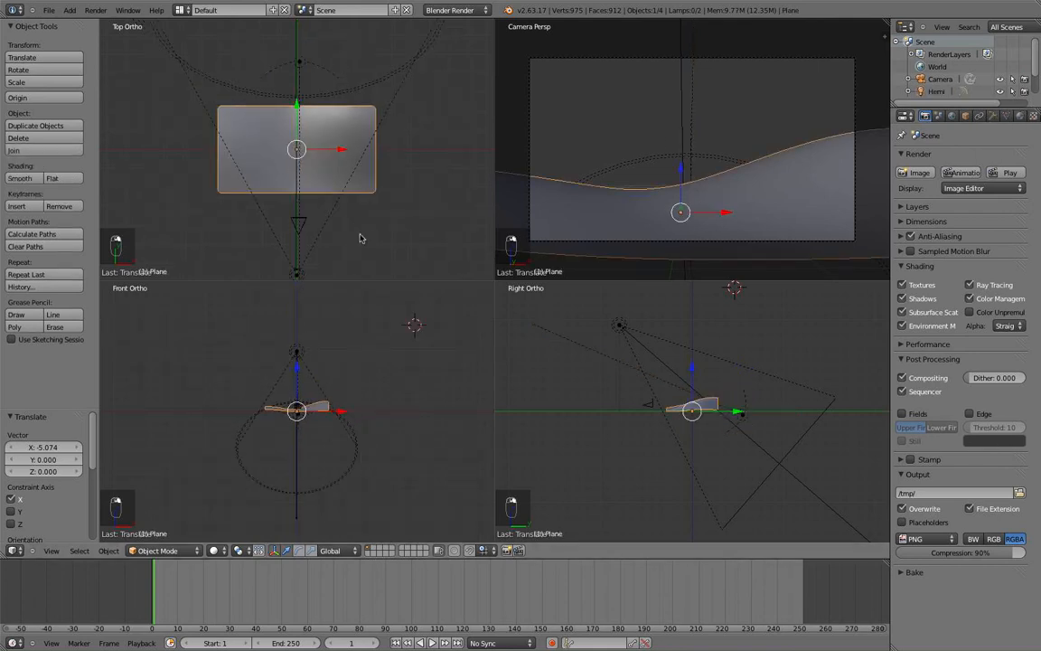
Orbit to a free user view and enter Edit Mode to show the plane's 260-vertex grid.
middle_click_drag(362, 237, 362, 173)
mouse_move(663, 158)
middle_mouse_down()
mouse_move(633, 176)
mouse_move(640, 192)
mouse_move(649, 177)
middle_mouse_up()
key("Tab")
scroll(648, 176, "up", 3)
mouse_move(632, 225)
middle_mouse_down()
mouse_move(683, 196)
mouse_move(613, 174)
middle_mouse_up()
scroll(677, 194, "down", 2)
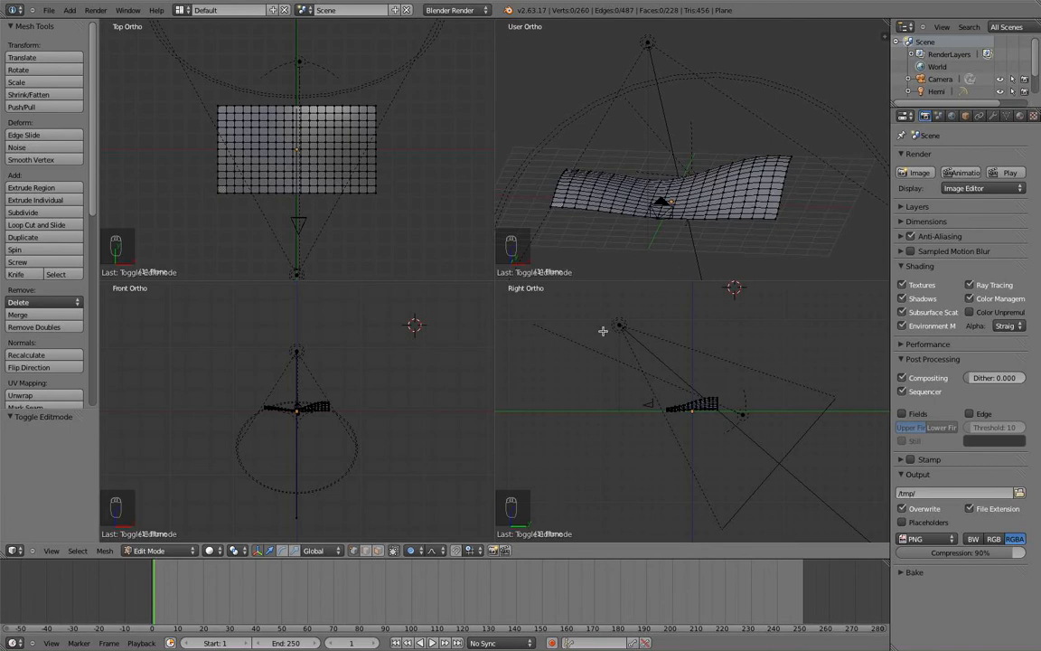
middle_click_drag(583, 206, 465, 209)
scroll(411, 191, "up", 3)
scroll(388, 179, "down", 3)
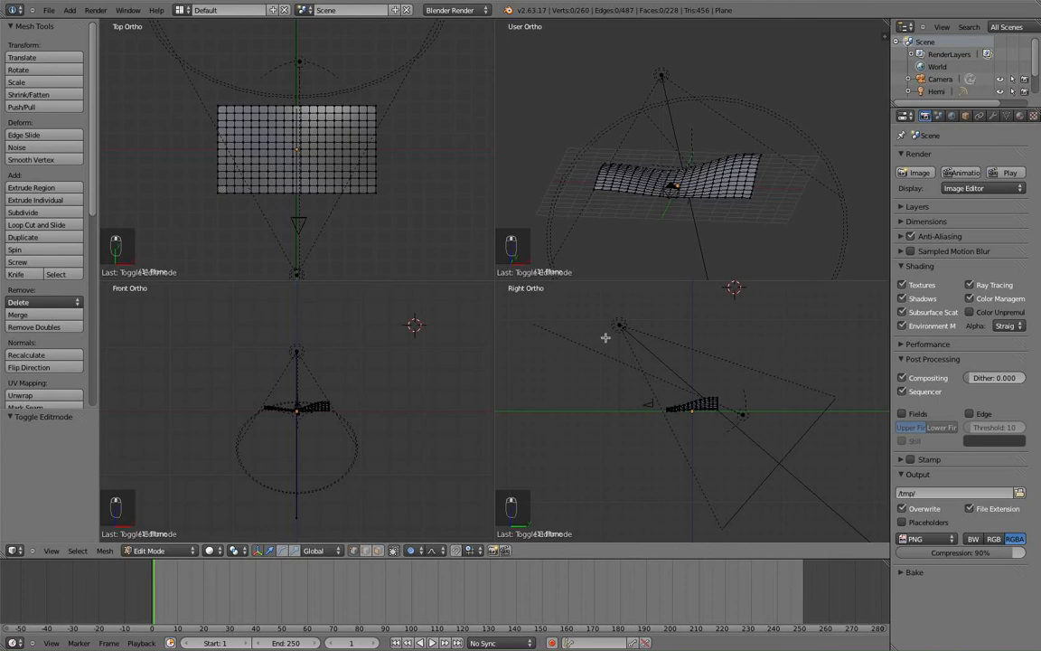
scroll(730, 406, "up", 2)
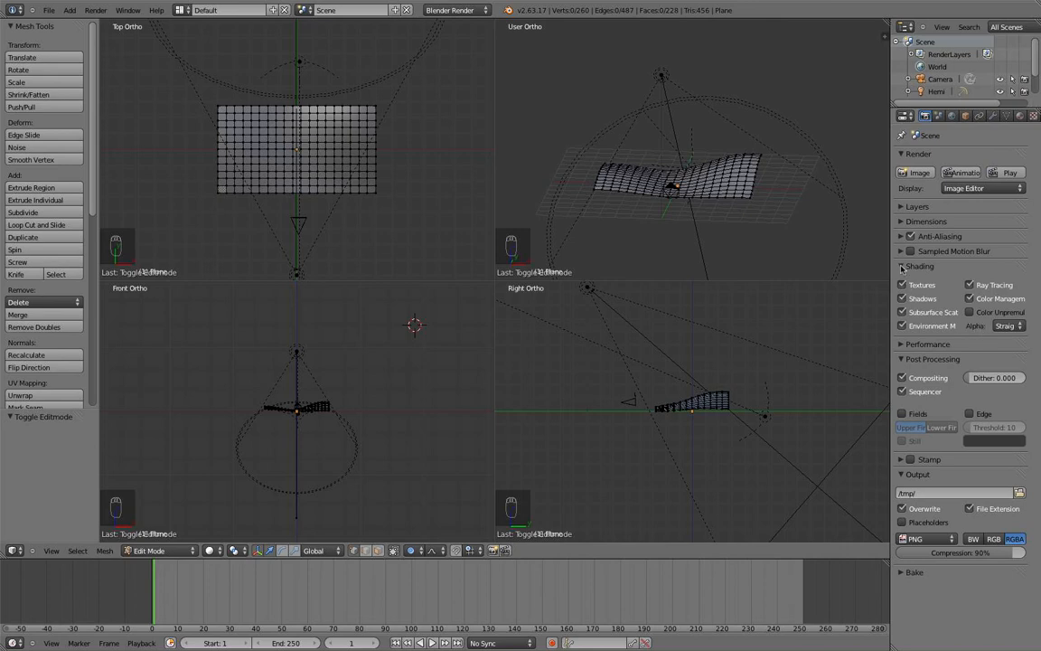
Keep PNG RGBA output with Straight alpha, collapse Post Processing, and bring up the Render menu.
left_click(1018, 326)
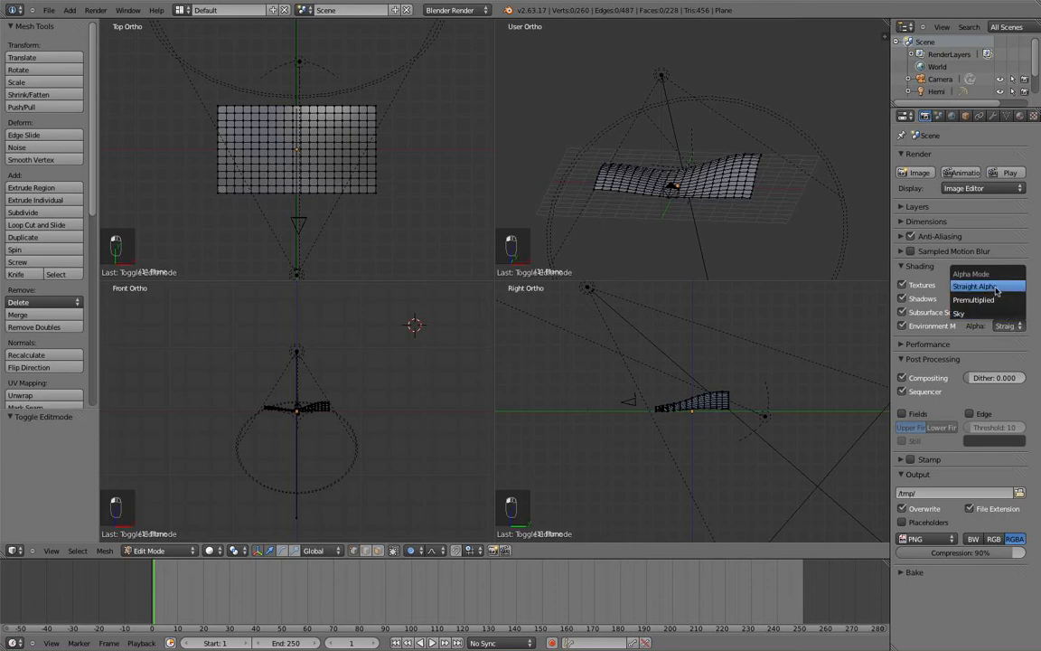
left_click(1011, 360)
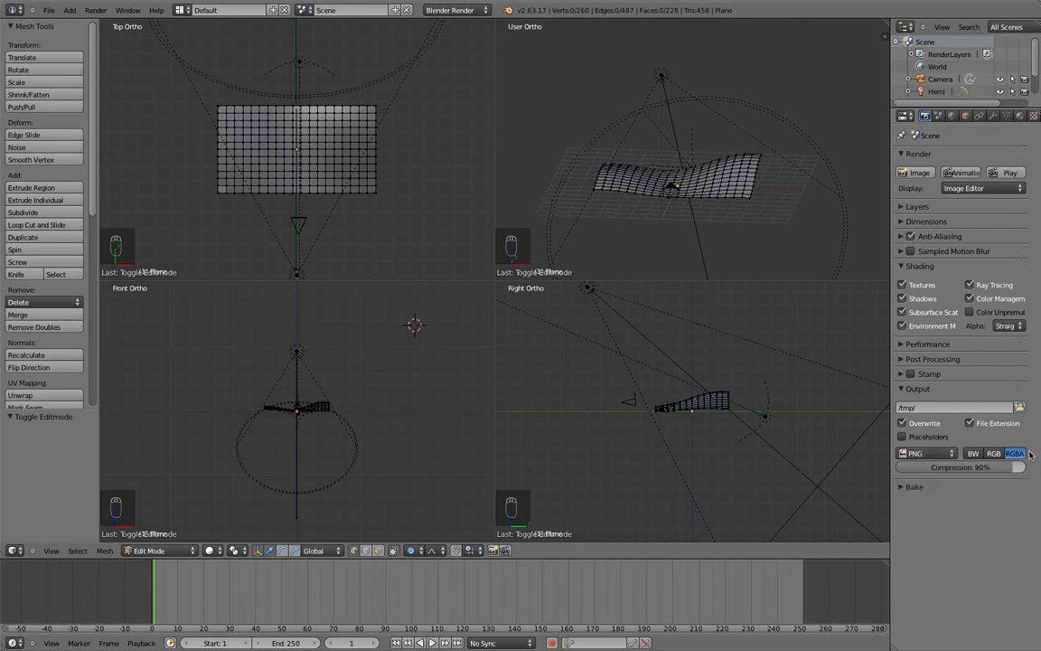
scroll(398, 241, "down", 2)
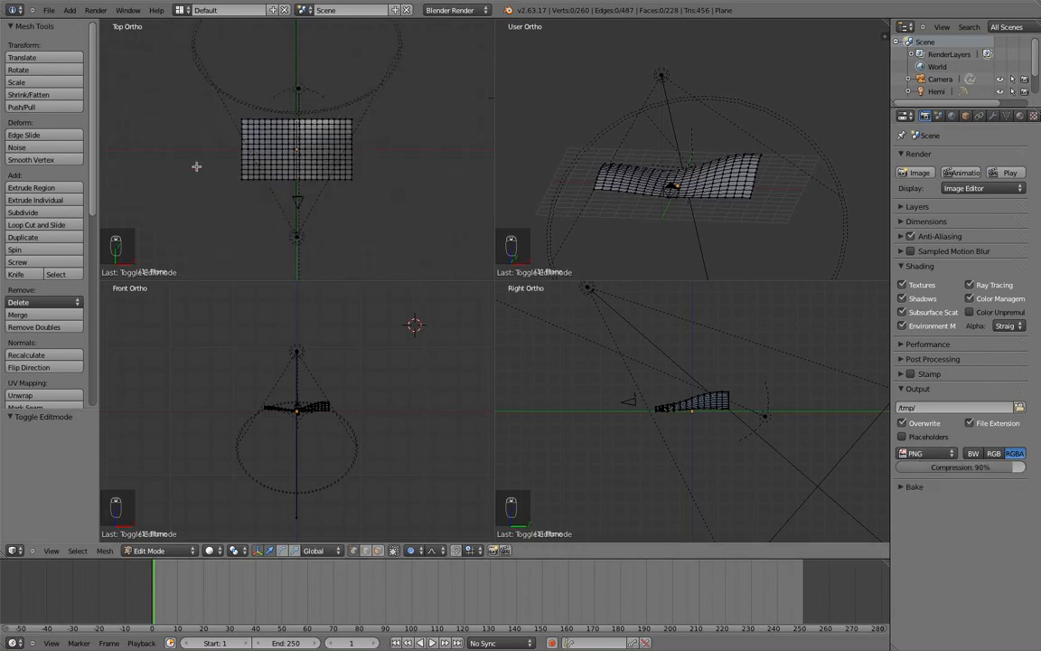
left_click(95, 10)
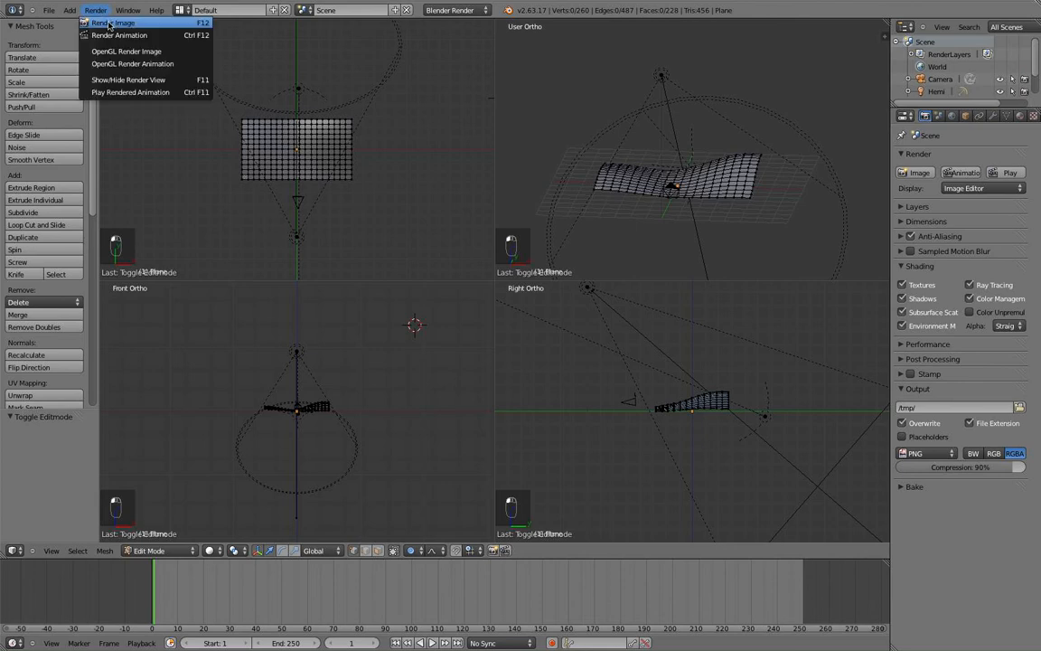
Render a test image of the bare white plane, close it, and return to Object Mode.
left_click(111, 23)
scroll(510, 358, "up", 2)
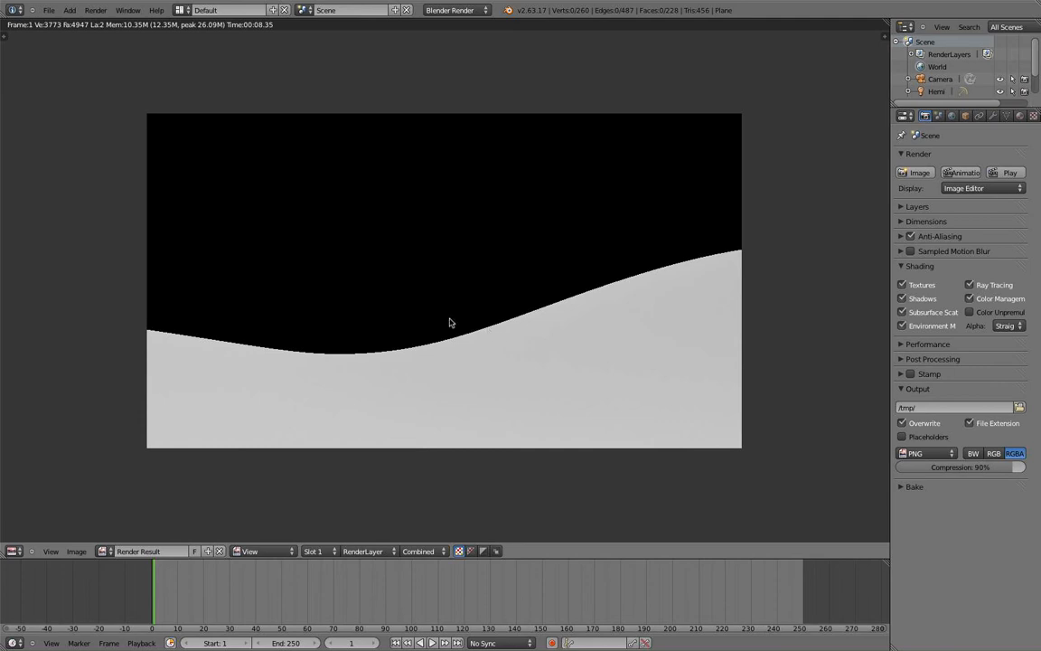
key("Escape")
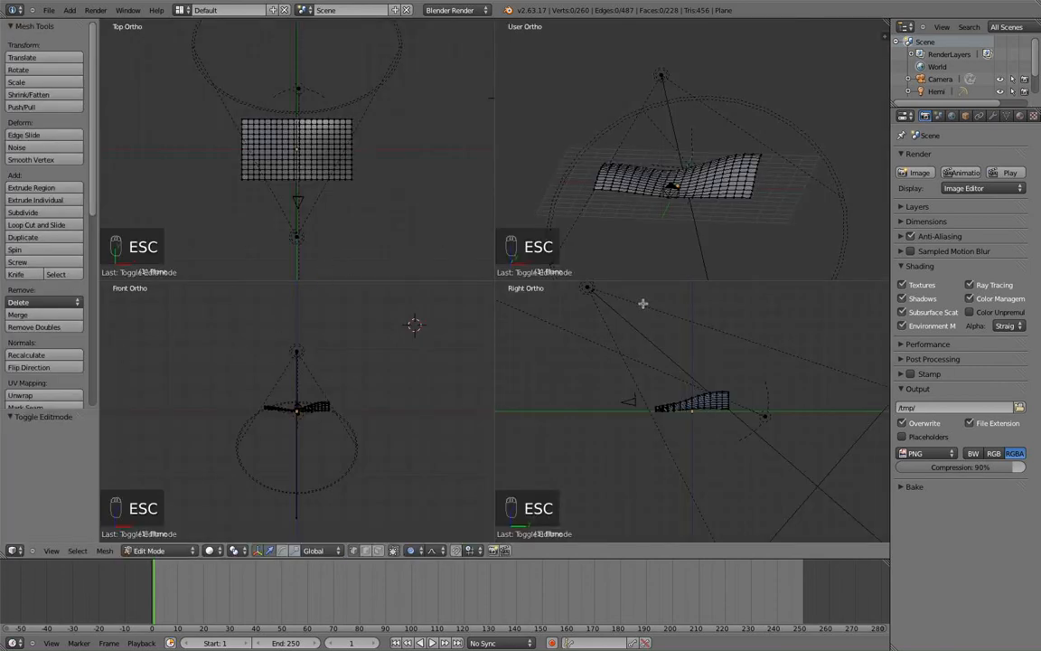
scroll(588, 357, "up", 2)
scroll(695, 414, "up", 4)
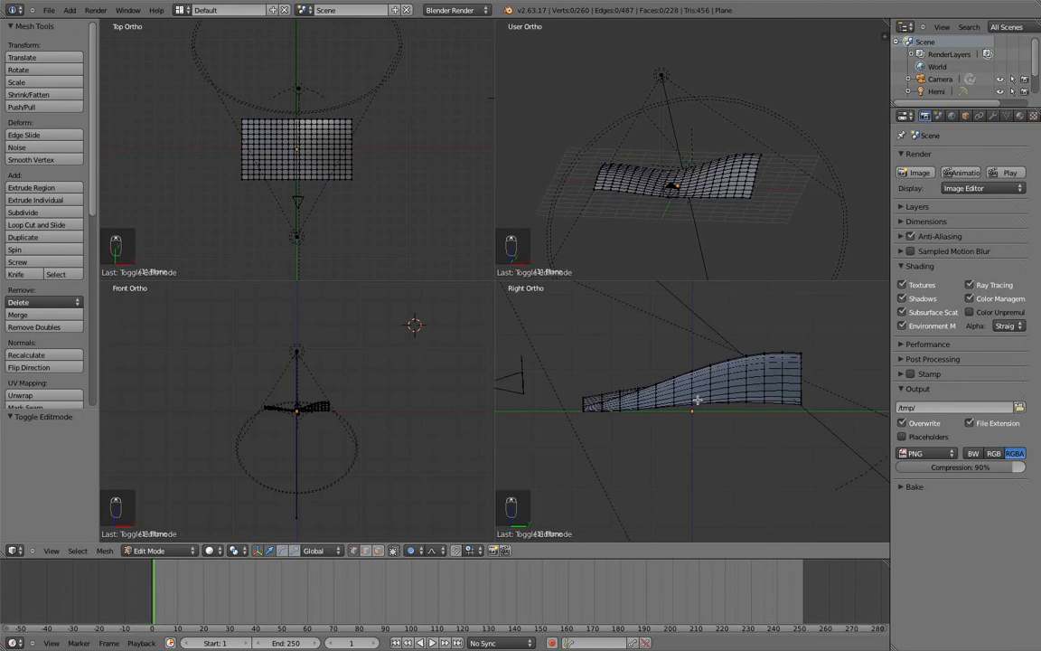
key("Tab")
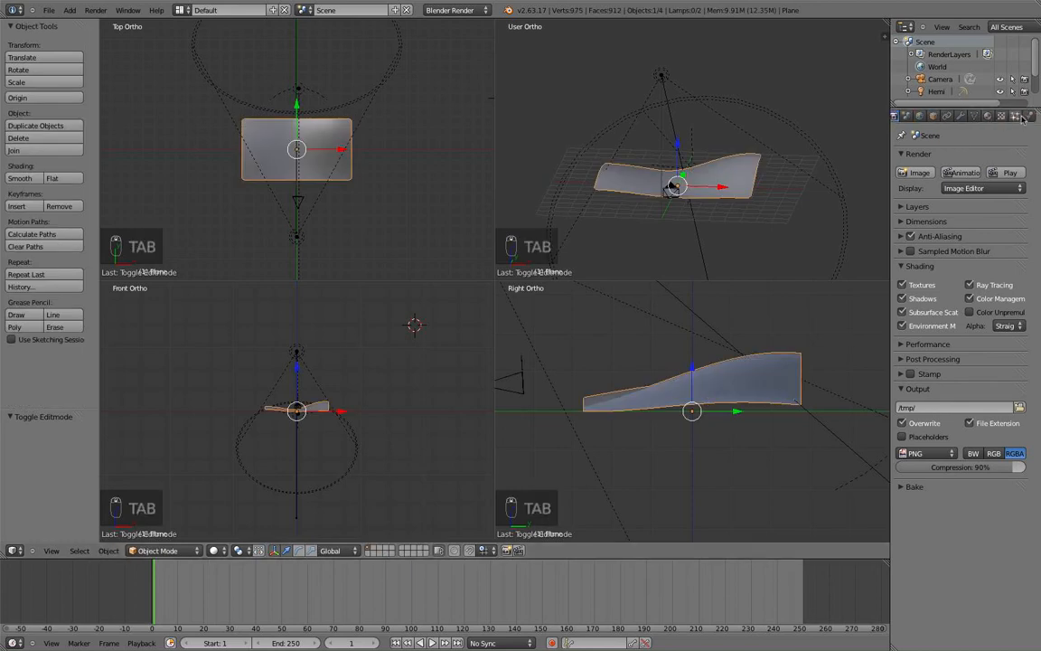
Add a new Hair-type particle system with 1000 strands to the wavy plane.
left_click(1019, 117)
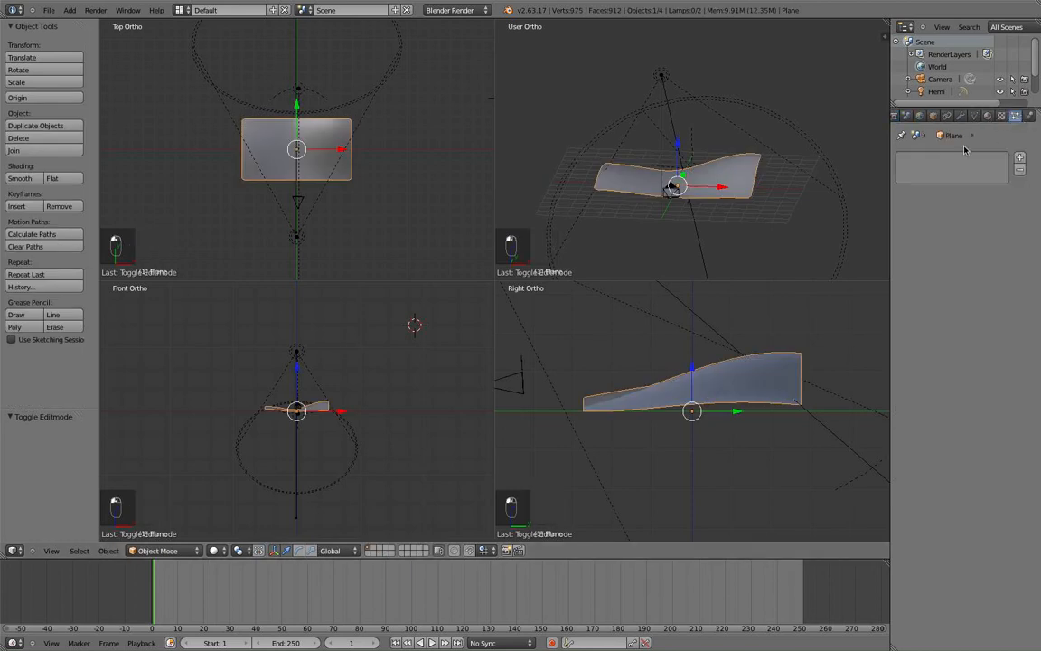
left_click(1019, 157)
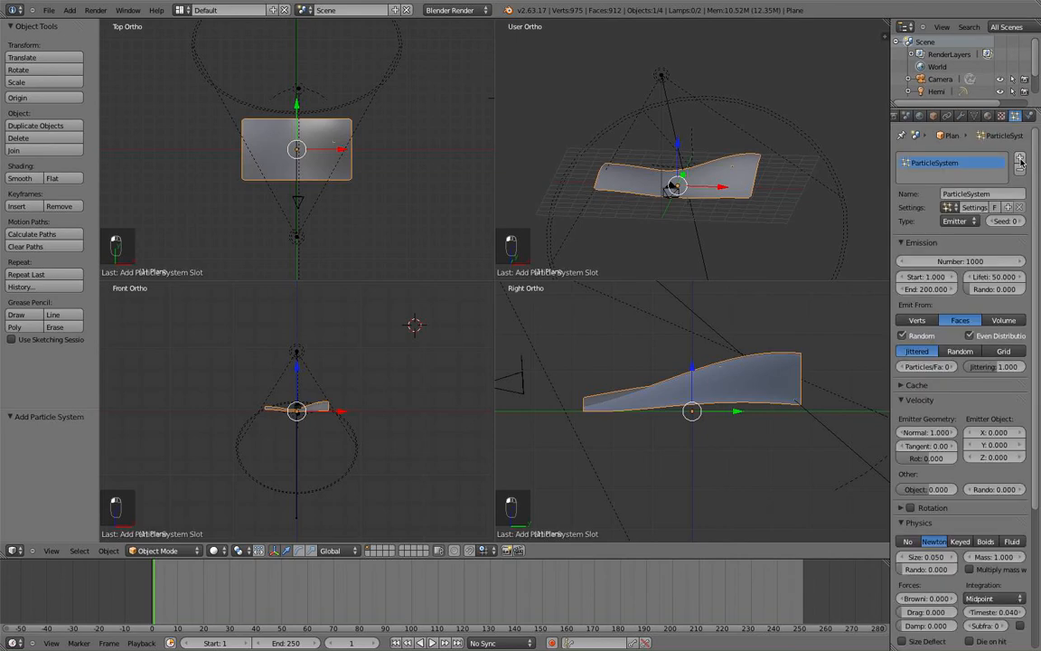
scroll(873, 217, "up", 3)
left_click(956, 221)
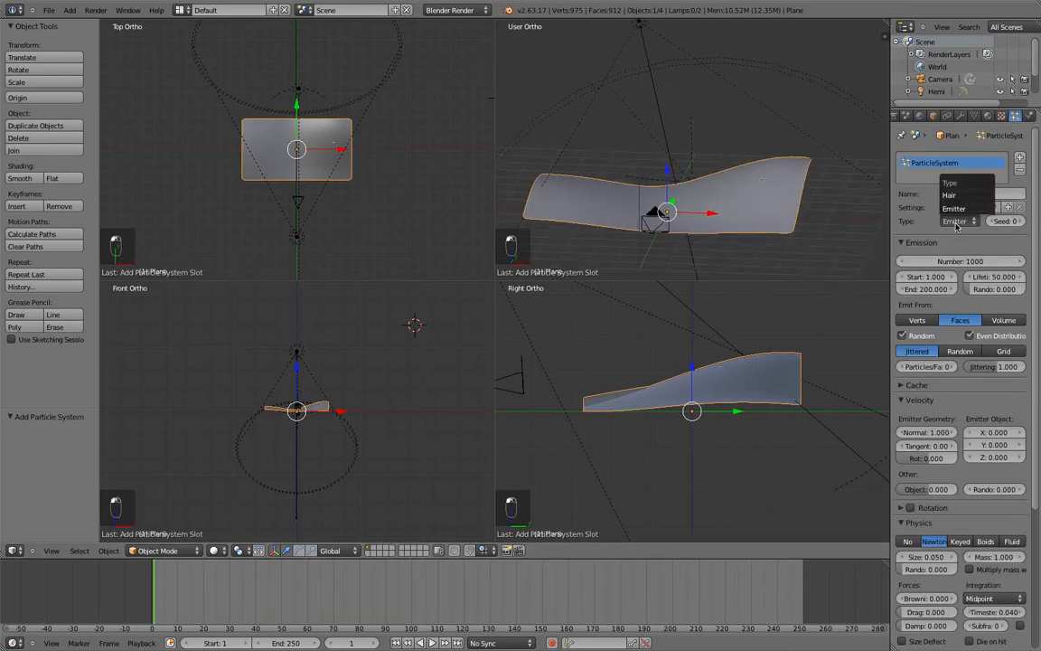
left_click(949, 195)
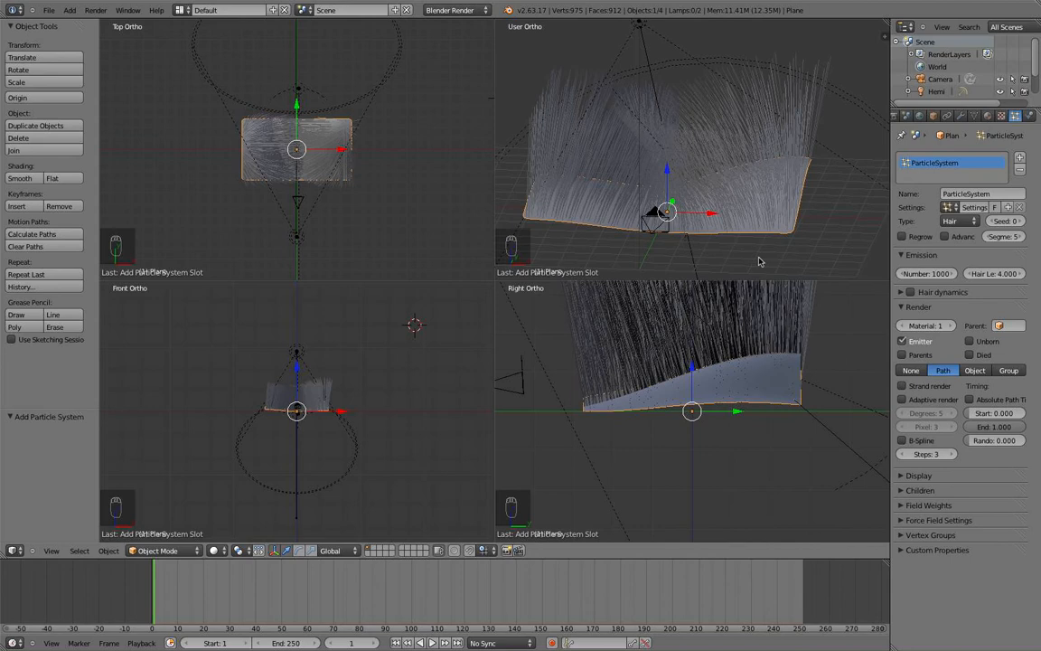
middle_click_drag(707, 230, 645, 221)
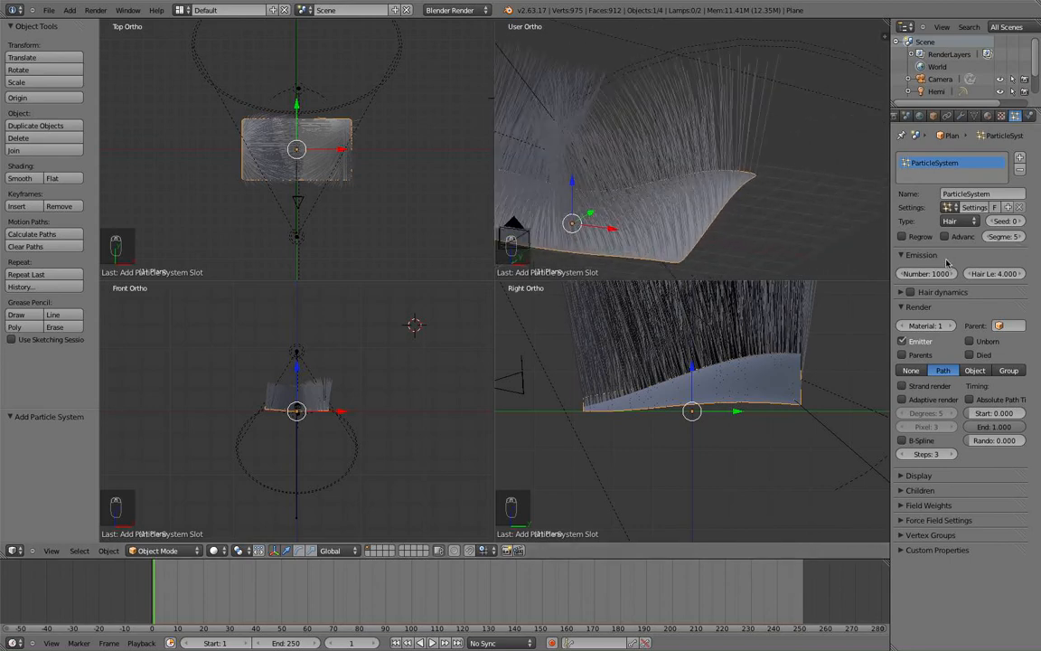
Shorten the hair length to 0.2 and view the scene through the camera.
left_click(1001, 273)
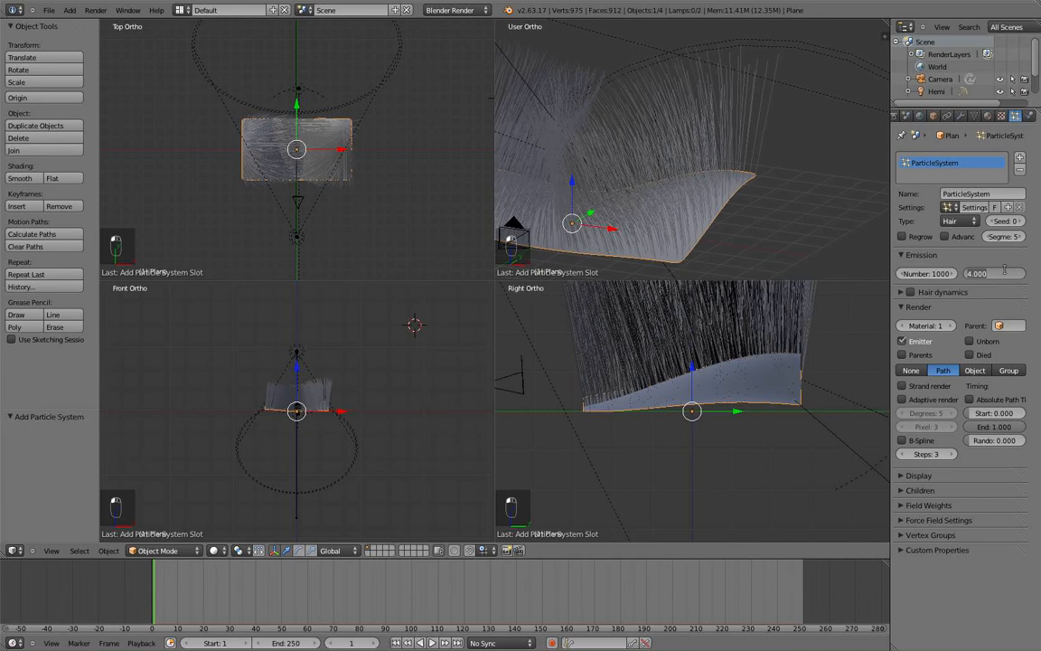
key("BackSpace")
type(".5")
key("Return")
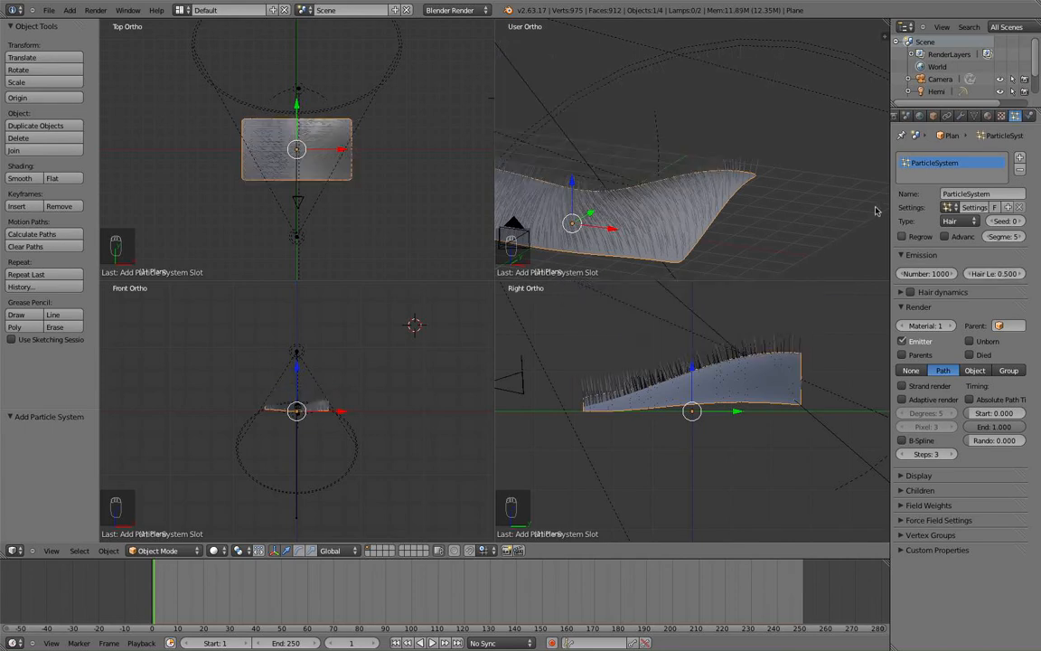
middle_click_drag(696, 218, 723, 195, "shift")
scroll(705, 200, "up", 4)
scroll(723, 195, "down", 2)
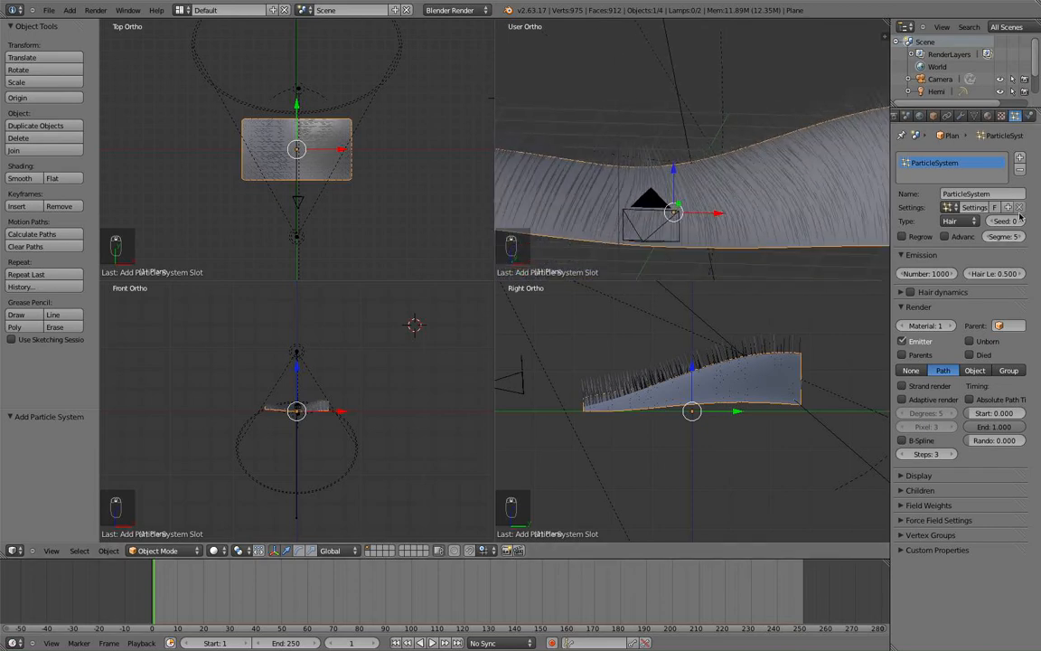
left_click(1003, 273)
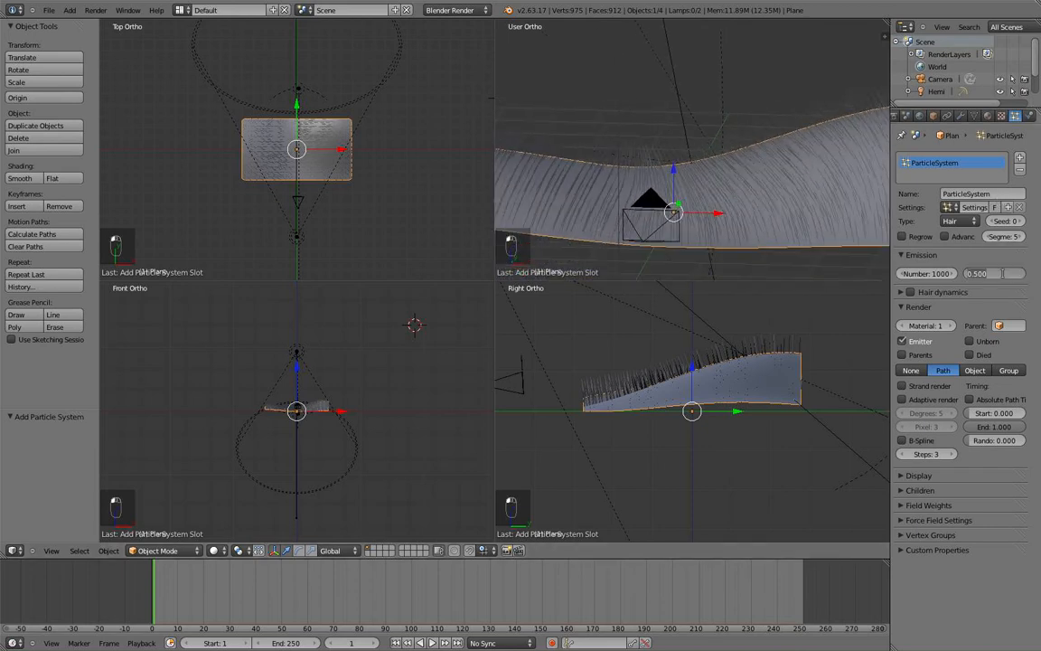
type("0.2")
key("Return")
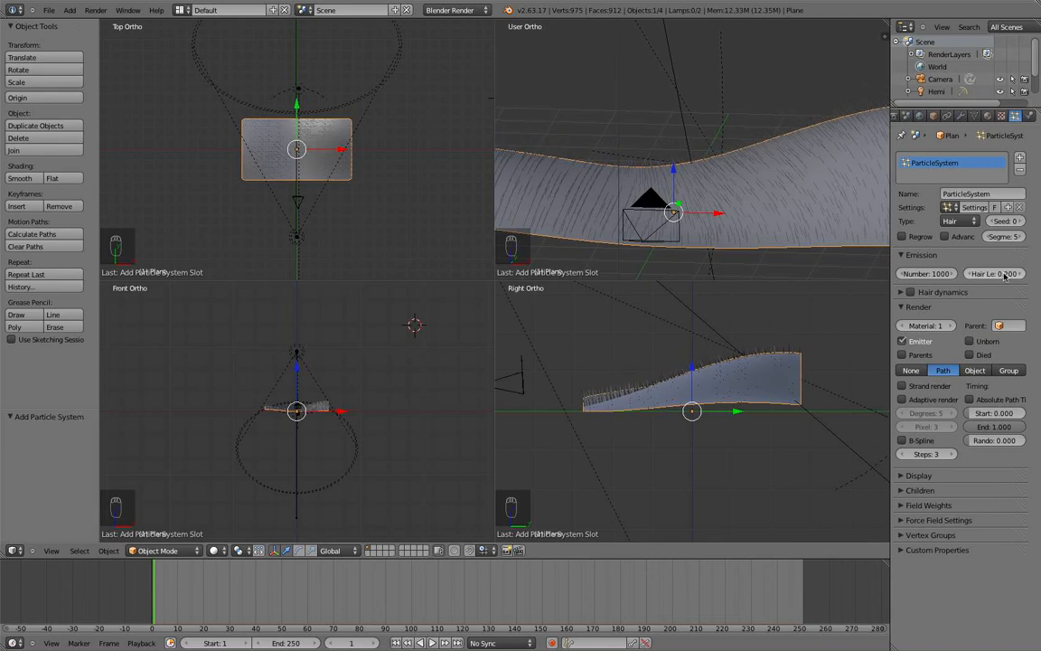
middle_click_drag(760, 181, 789, 178)
key("KP_0")
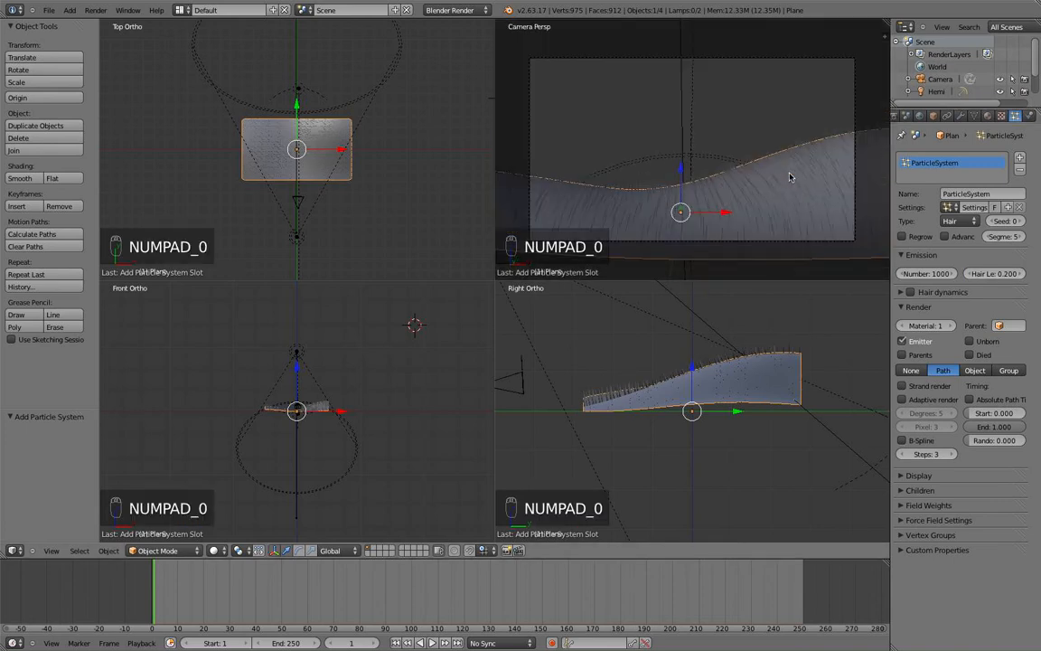
scroll(813, 168, "up", 3)
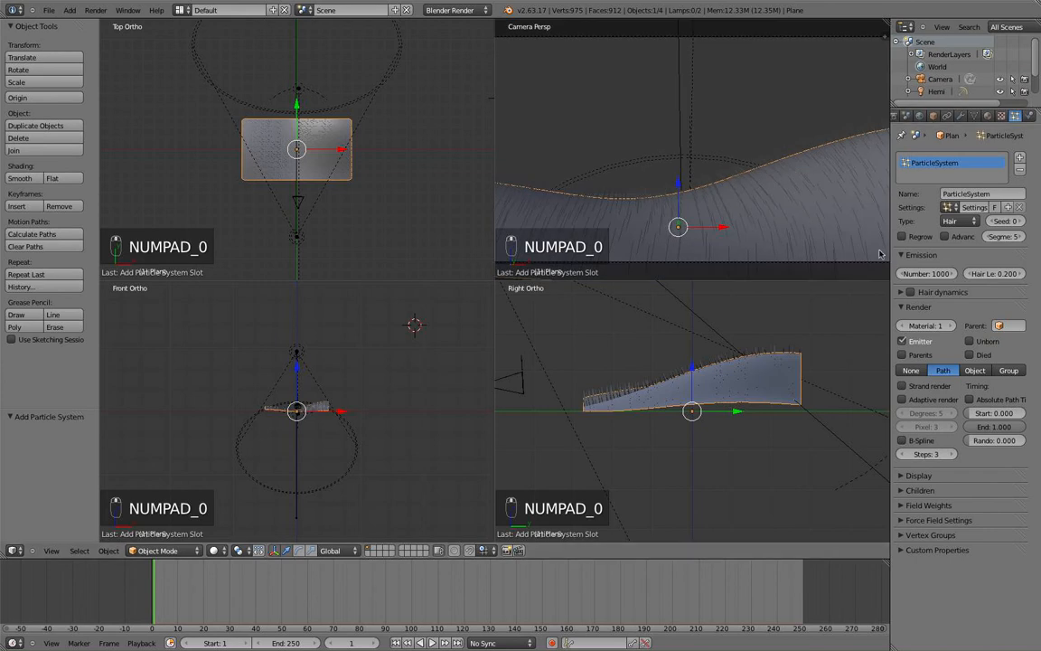
Add interpolated child hairs, start a render, then cancel it and close the Render Result.
left_click(900, 491)
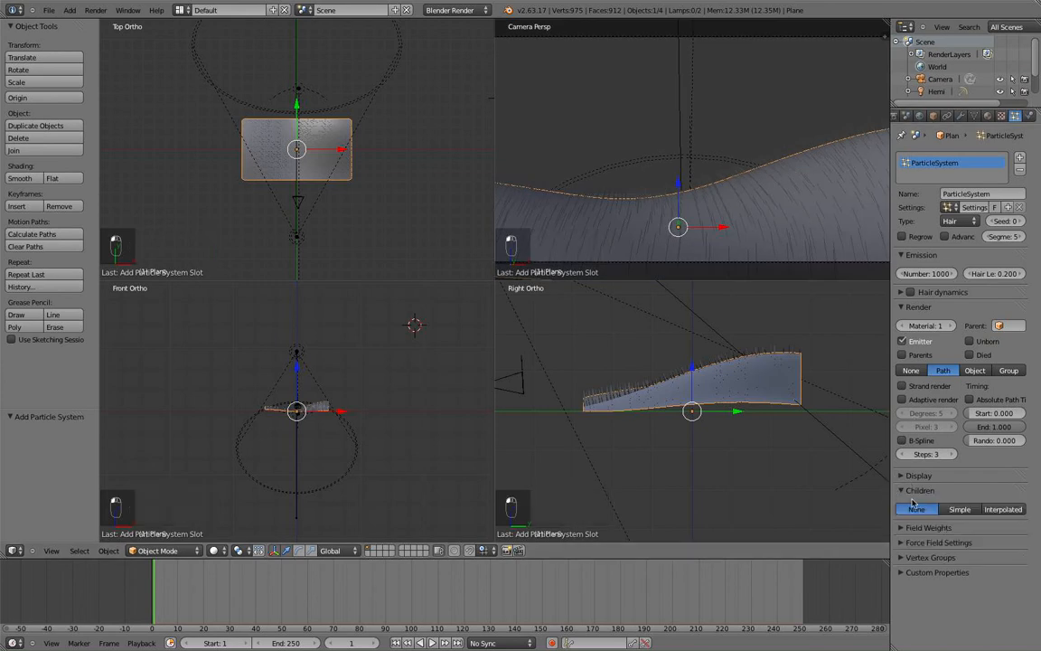
left_click(999, 509)
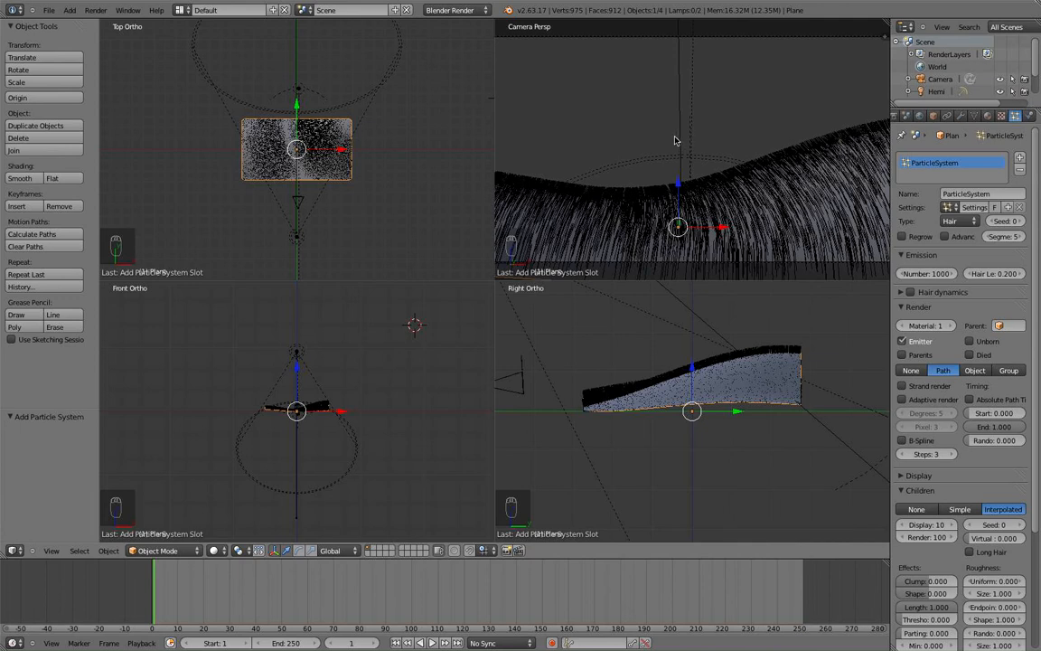
left_click(97, 11)
left_click(100, 21)
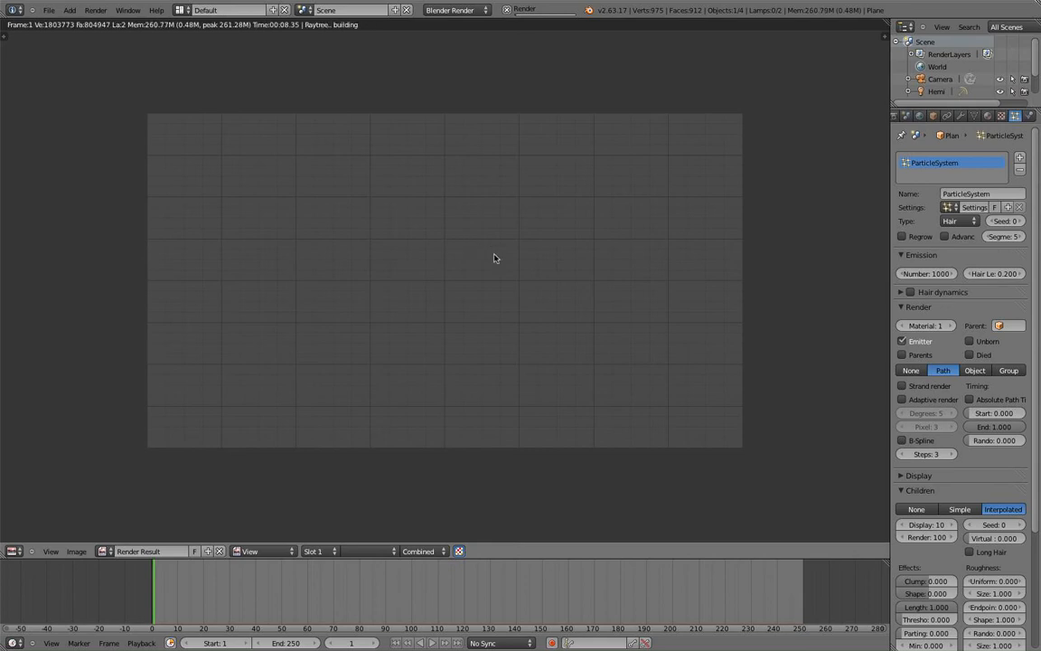
left_click(507, 10)
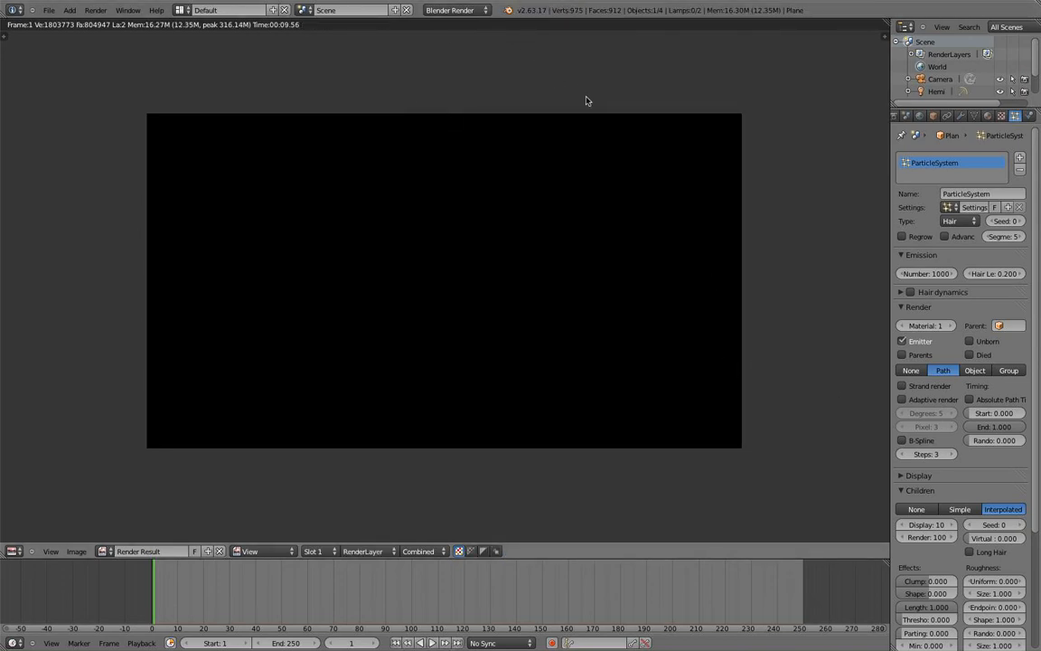
key("Escape")
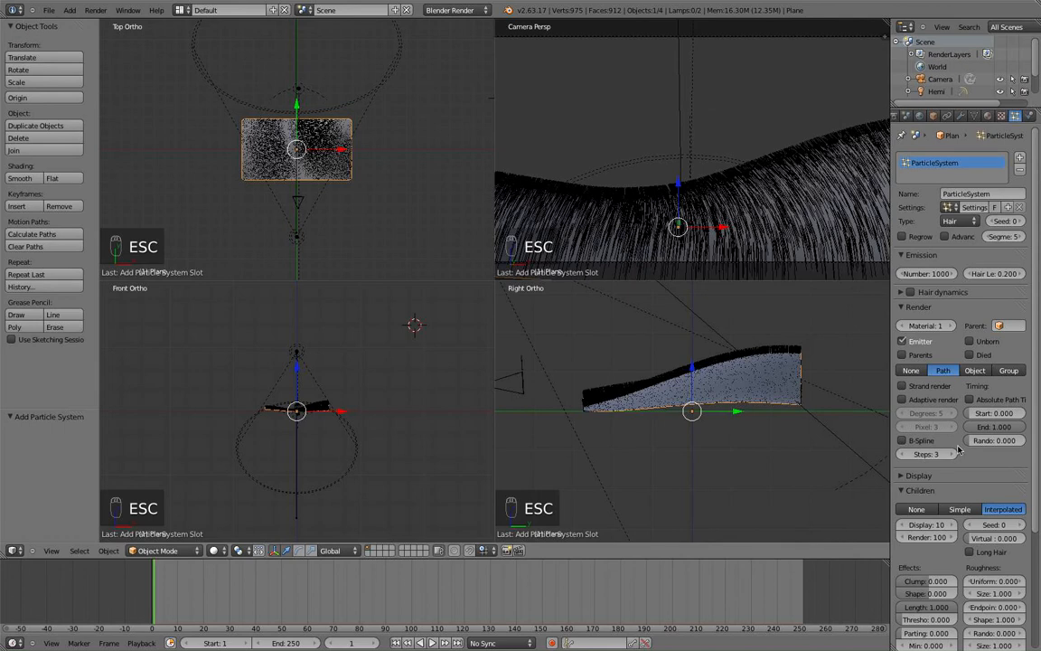
Enable Strand rendering for the hair and show the camera view in the top-right viewport.
left_click(903, 387)
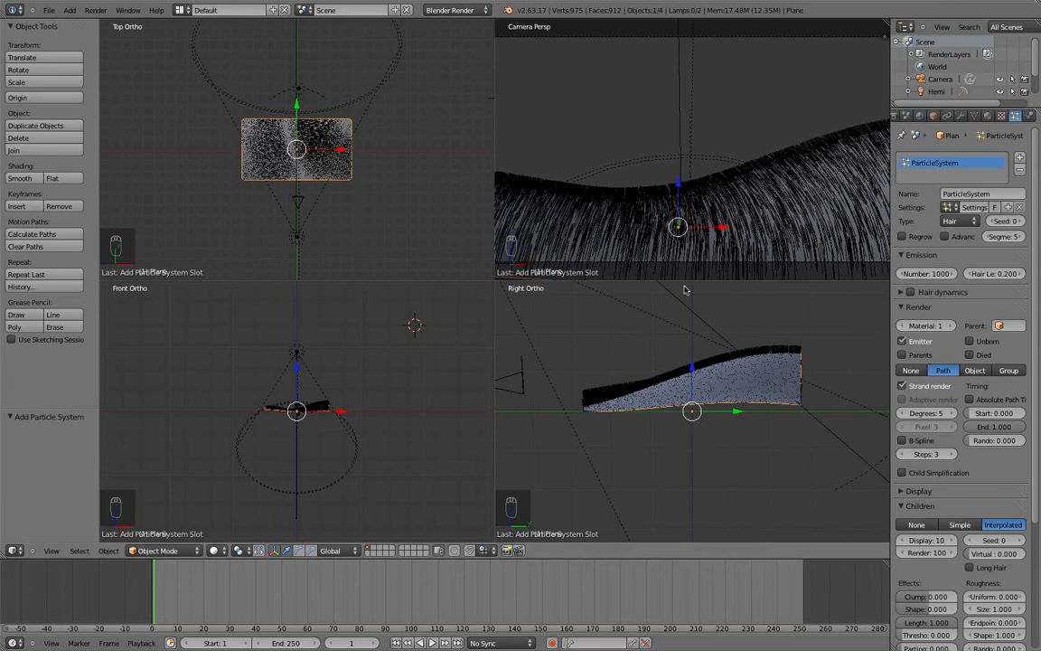
key("KP_0")
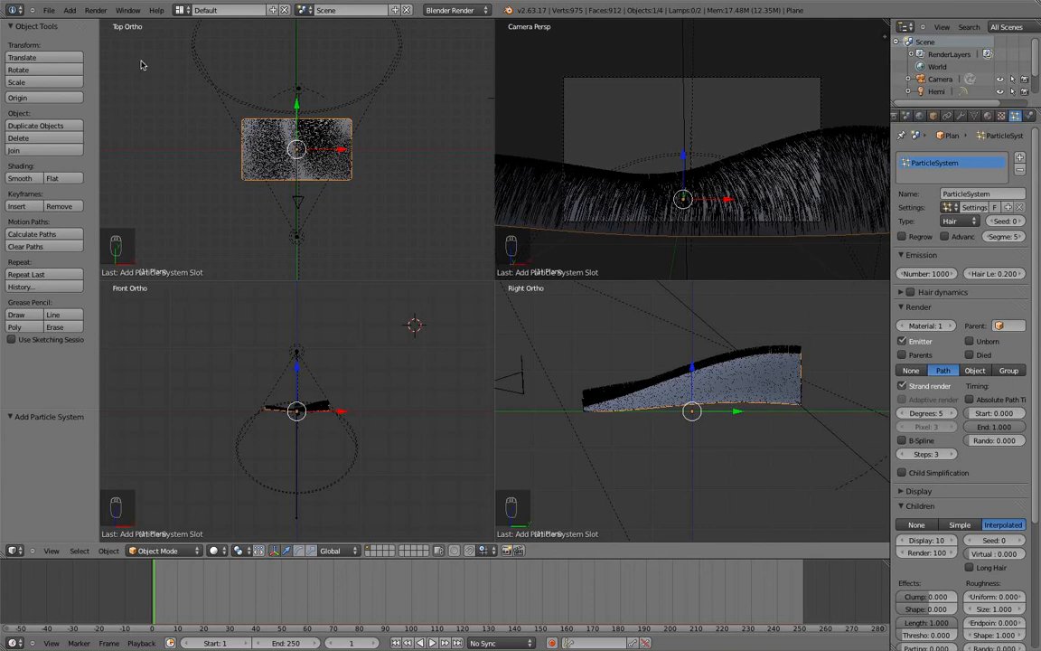
left_click(95, 10)
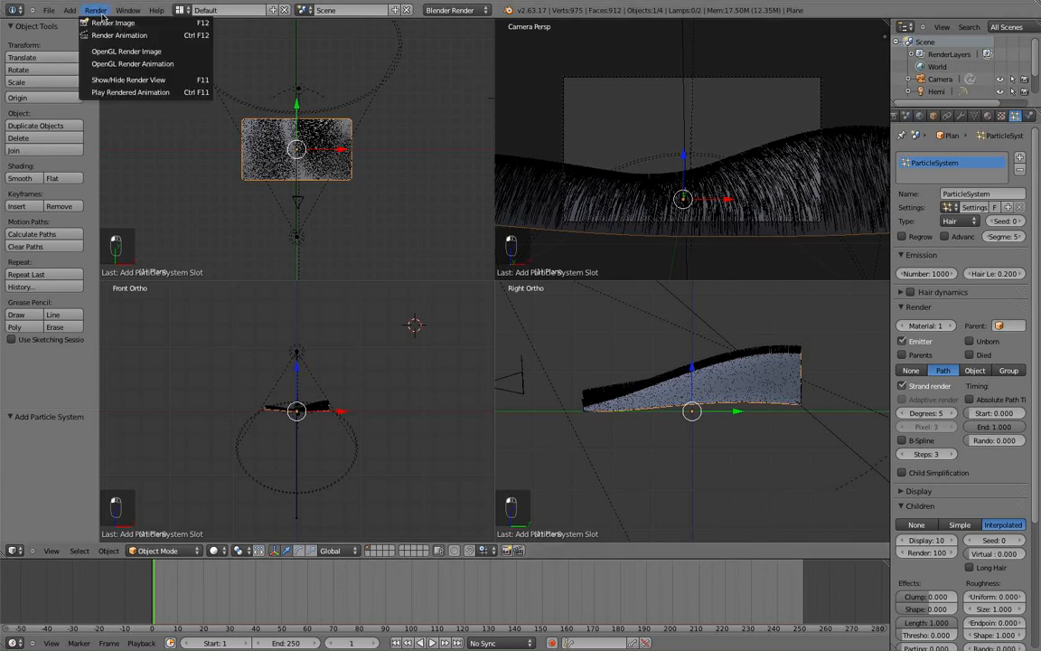
Render the camera view with strand hair, pan and zoom through the result, then close it.
left_click(106, 20)
scroll(485, 257, "up", 1)
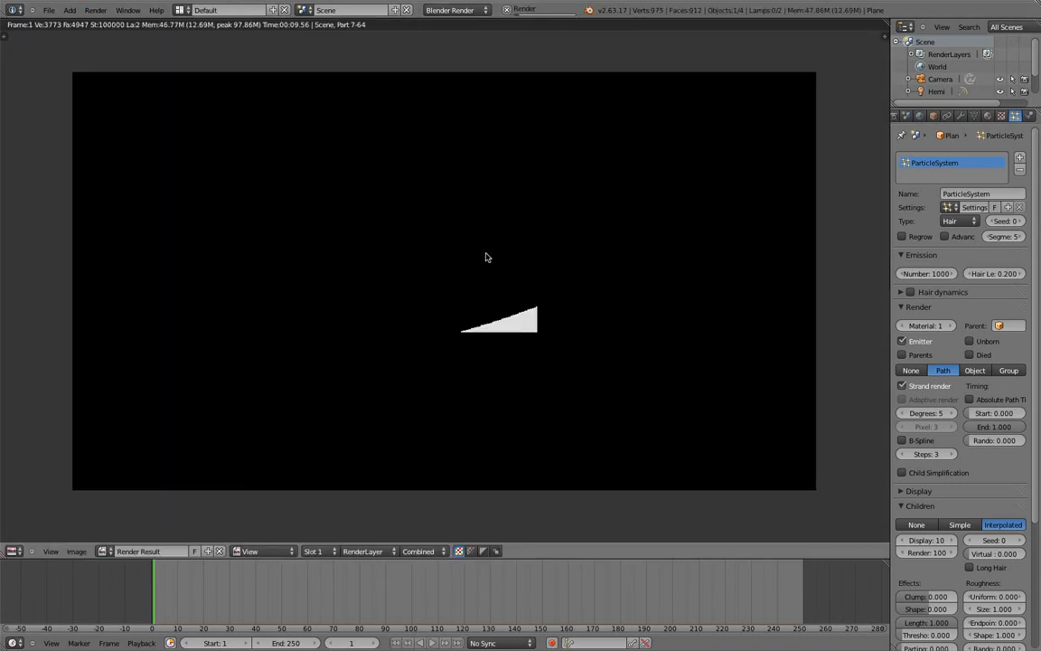
middle_click_drag(486, 358, 512, 294)
scroll(512, 294, "up", 1)
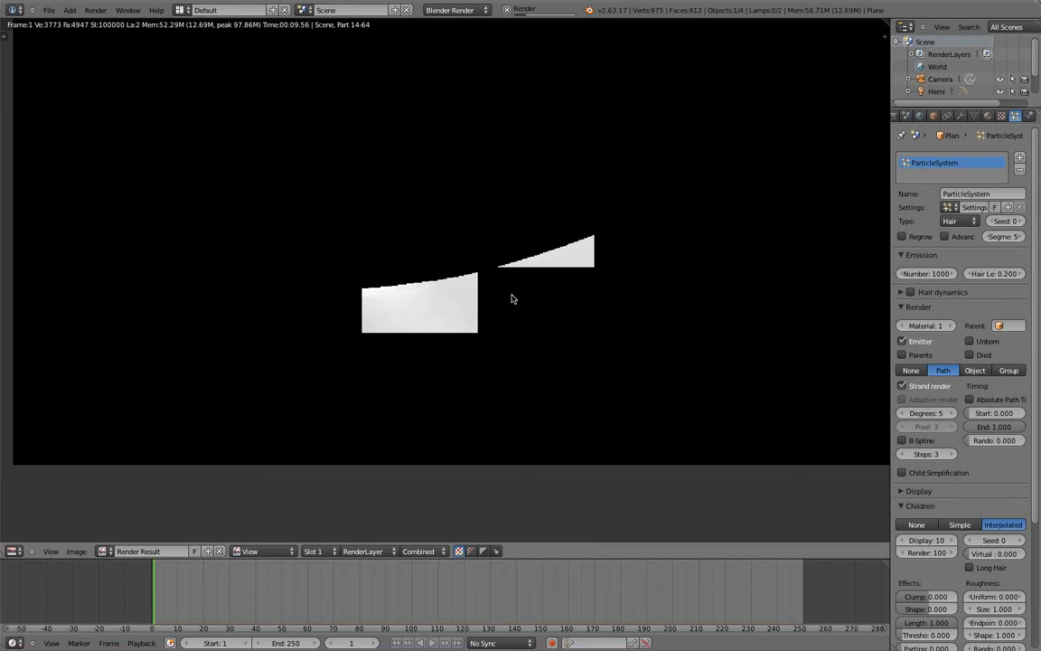
scroll(512, 298, "up", 1)
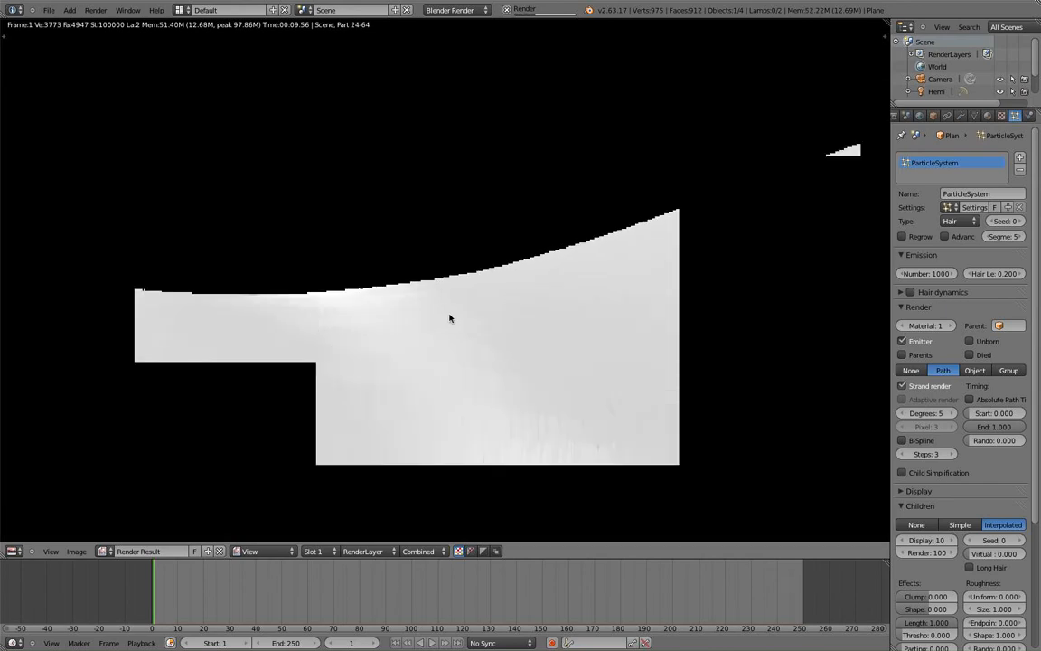
scroll(450, 318, "down", 2)
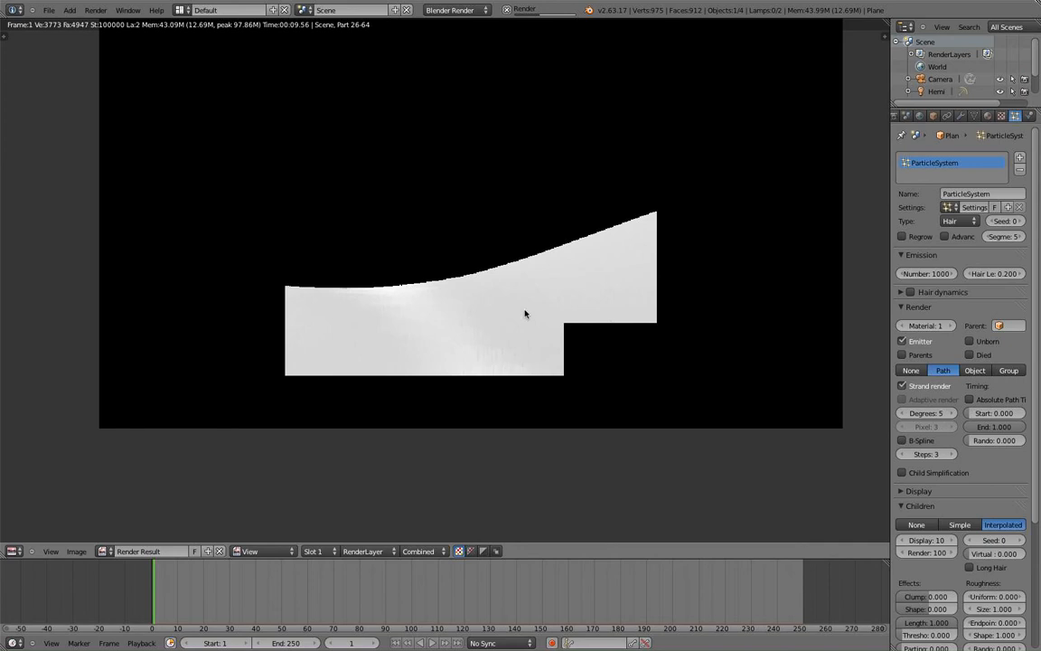
middle_click_drag(528, 307, 599, 207)
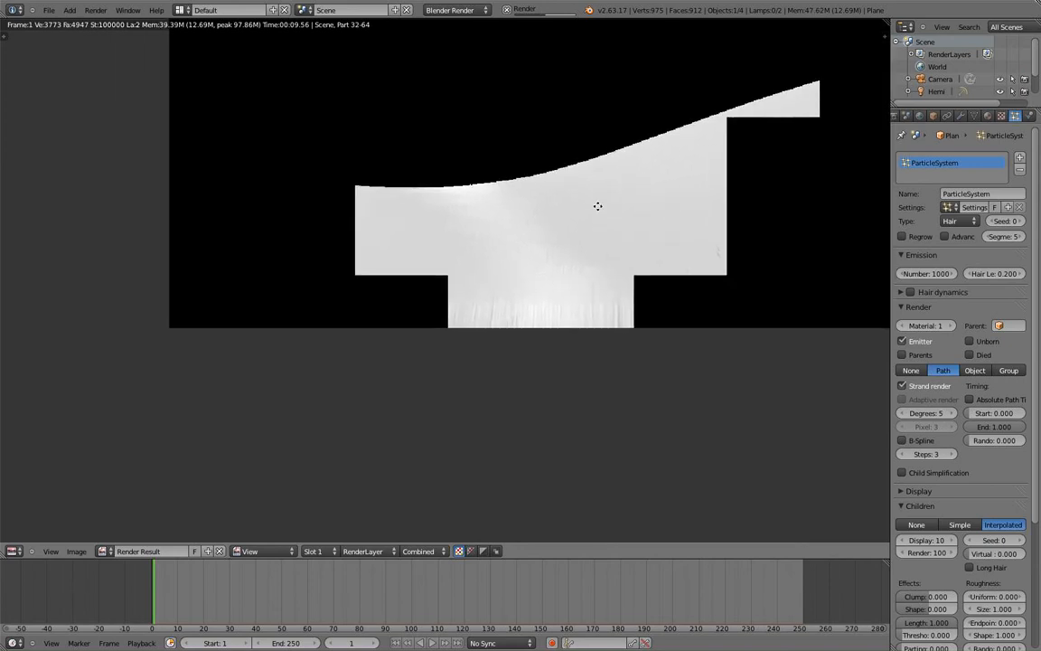
scroll(599, 207, "up", 1)
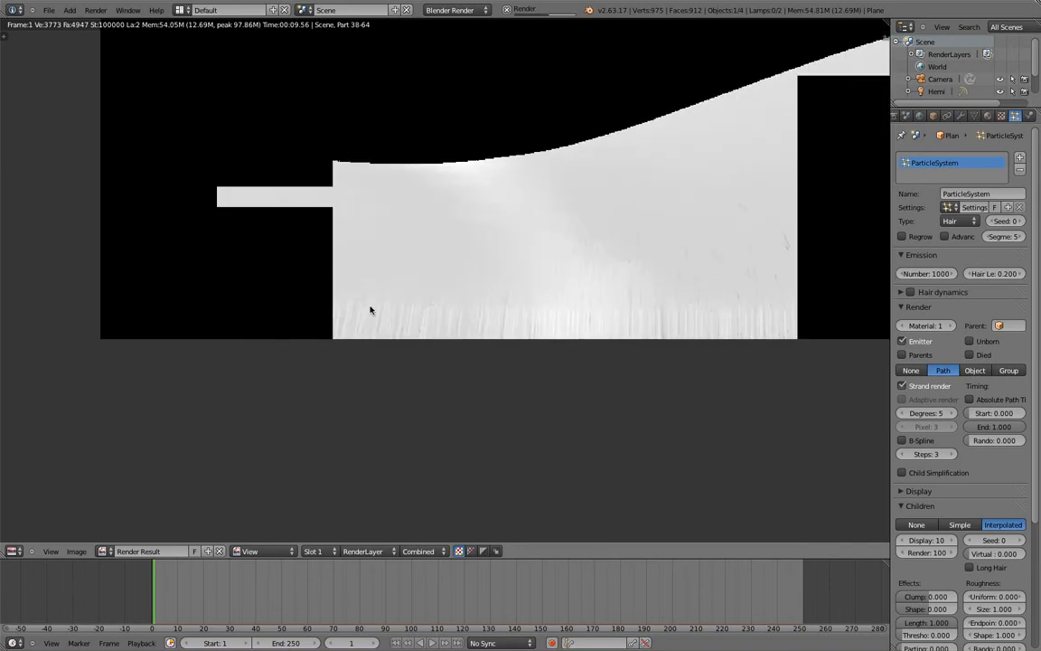
middle_click_drag(368, 306, 420, 309)
scroll(420, 312, "up", 3)
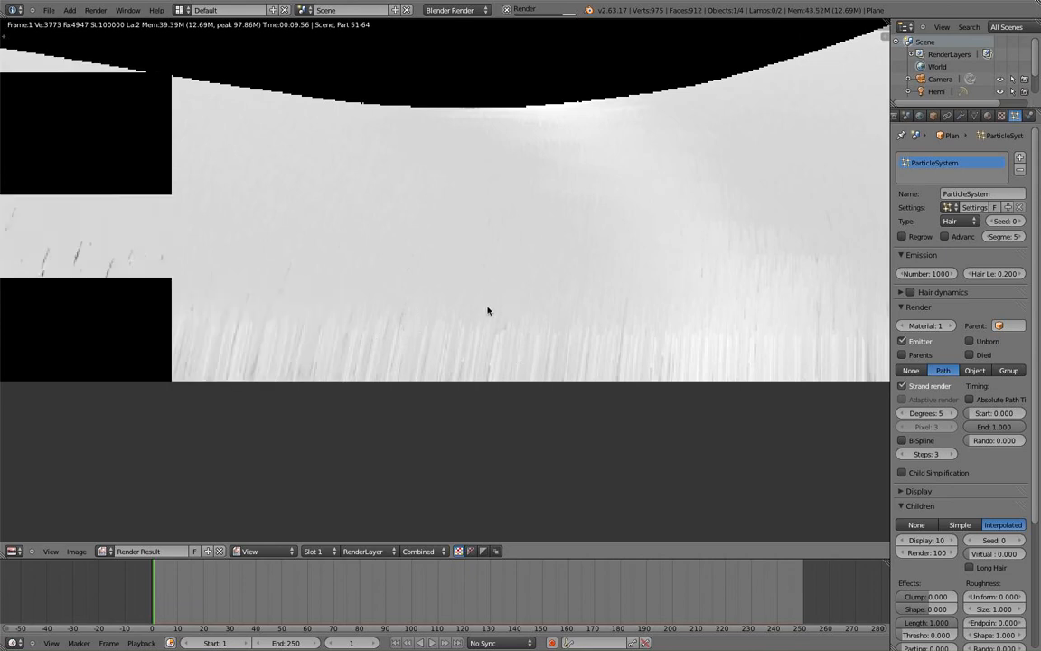
scroll(486, 306, "down", 3)
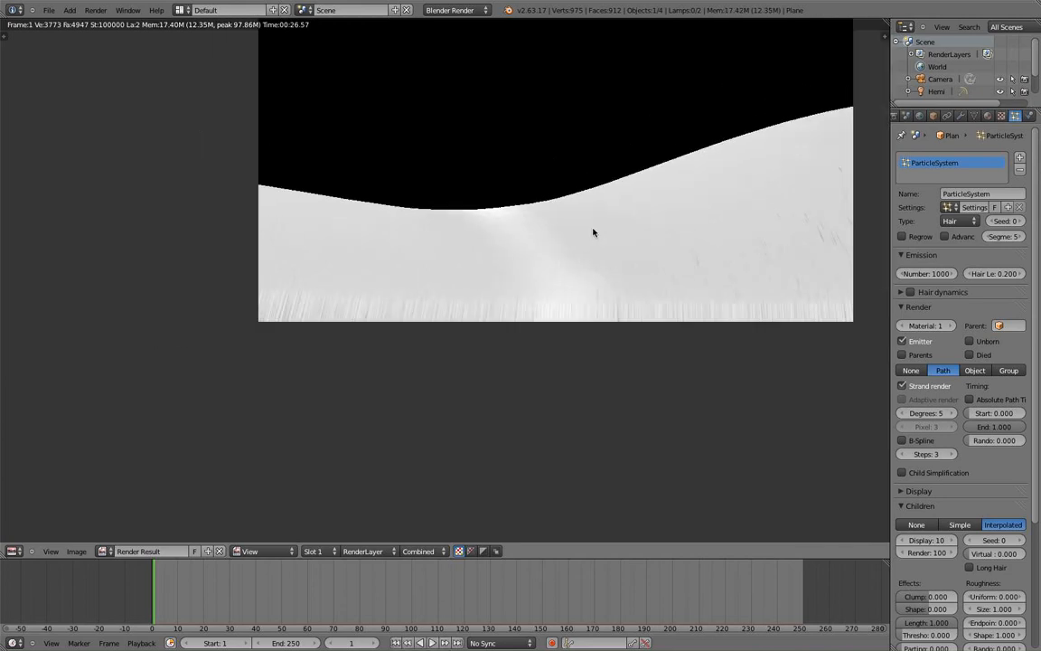
middle_click_drag(593, 229, 566, 232)
scroll(566, 231, "up", 1)
scroll(566, 231, "down", 1)
key("Escape")
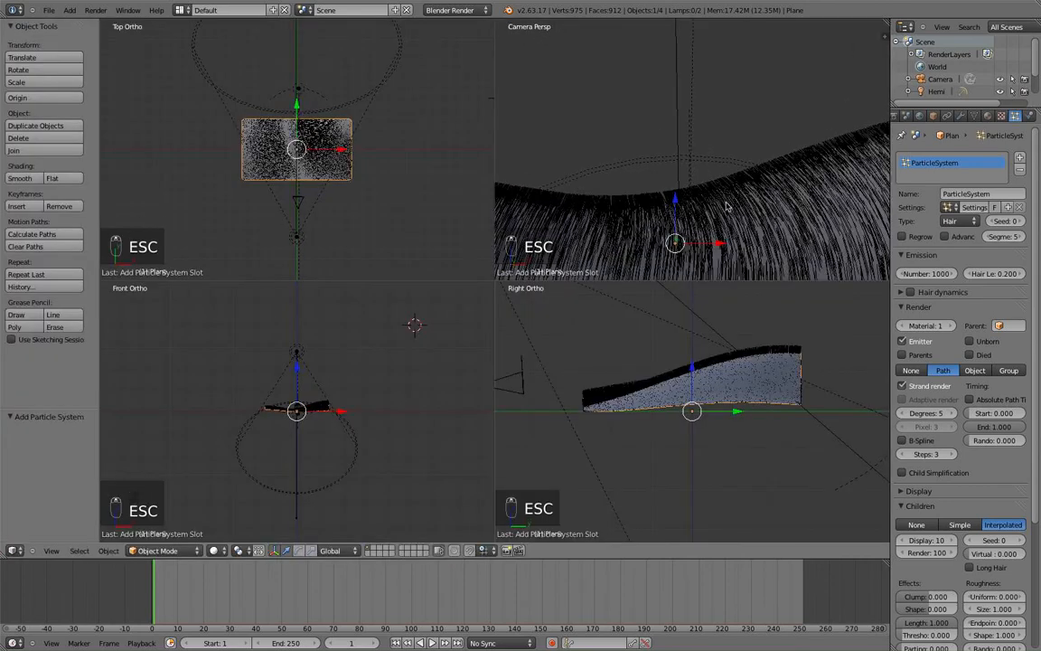
Expand Hair Dynamics and toggle it on then off, leaving dynamics disabled.
scroll(698, 204, "down", 1)
middle_click_drag(672, 193, 684, 178, "shift")
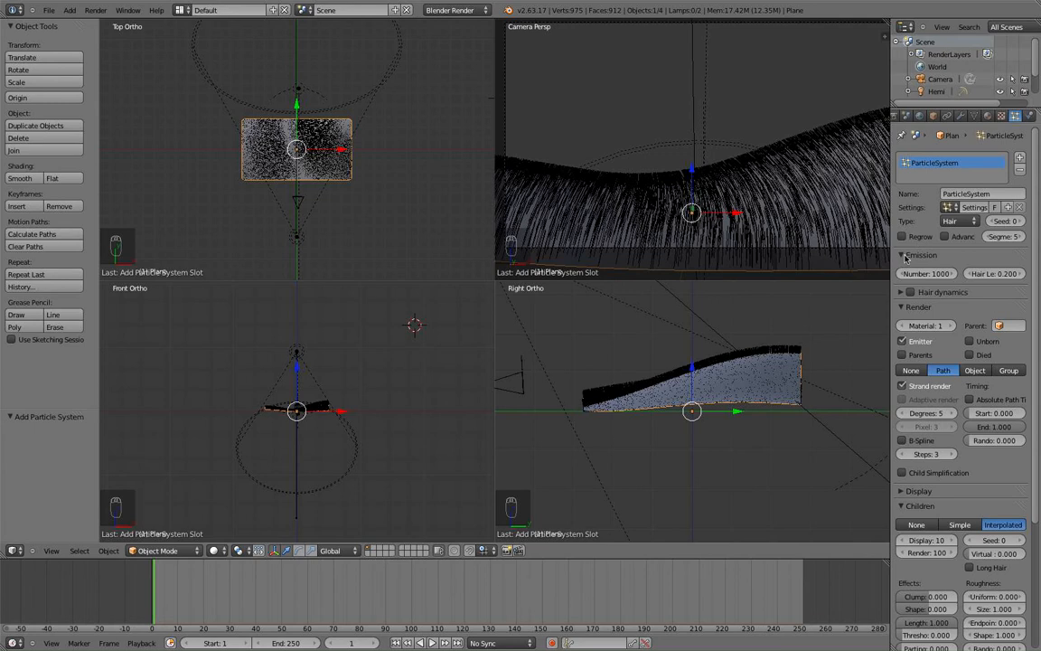
left_click(901, 292)
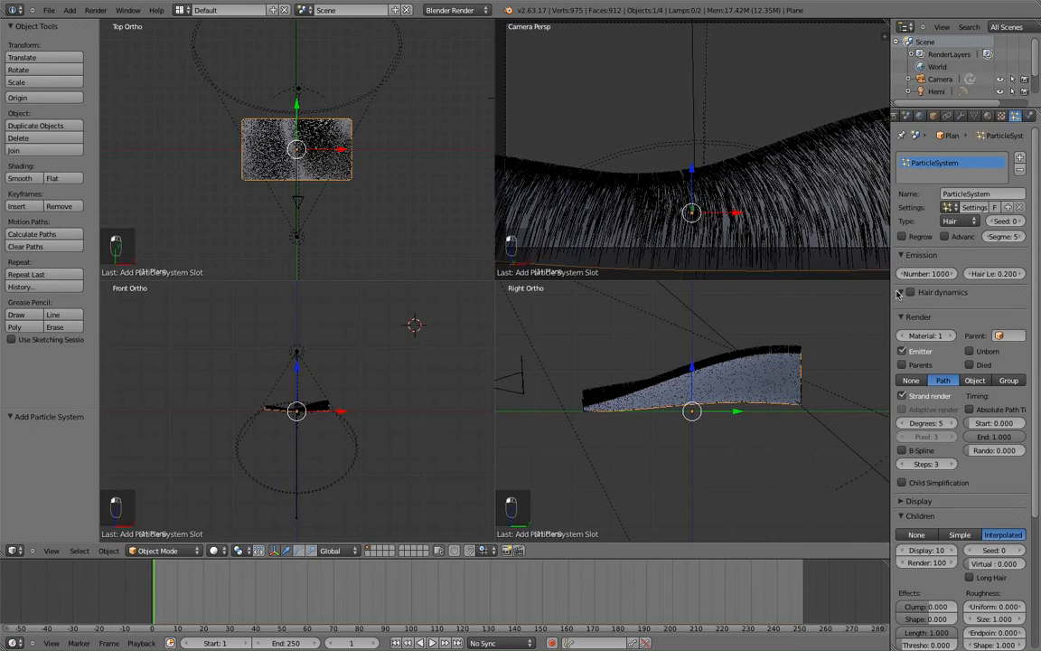
left_click(911, 293)
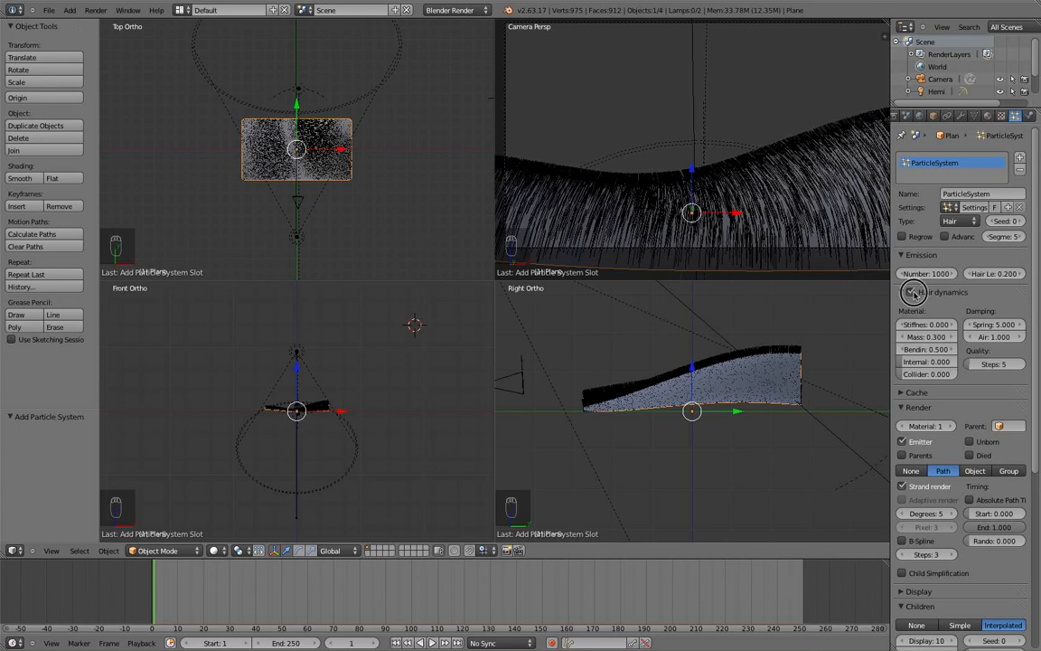
left_click(912, 292)
Peek at the Display panel, then scroll the particle properties down to Children Kink.
scroll(926, 393, "down", 4)
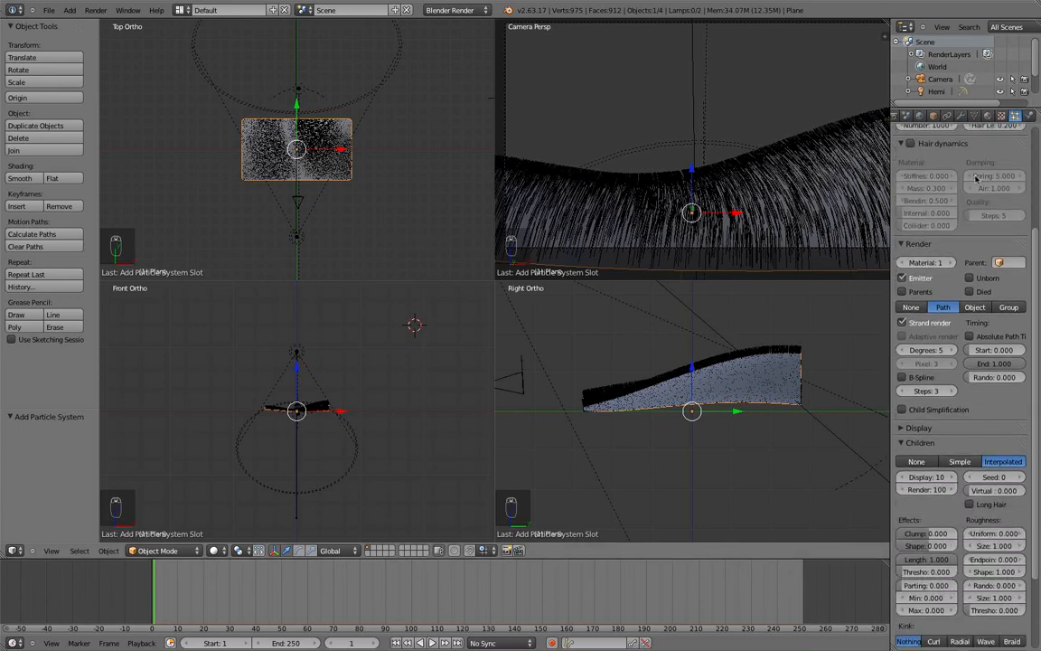
scroll(960, 172, "up", 3)
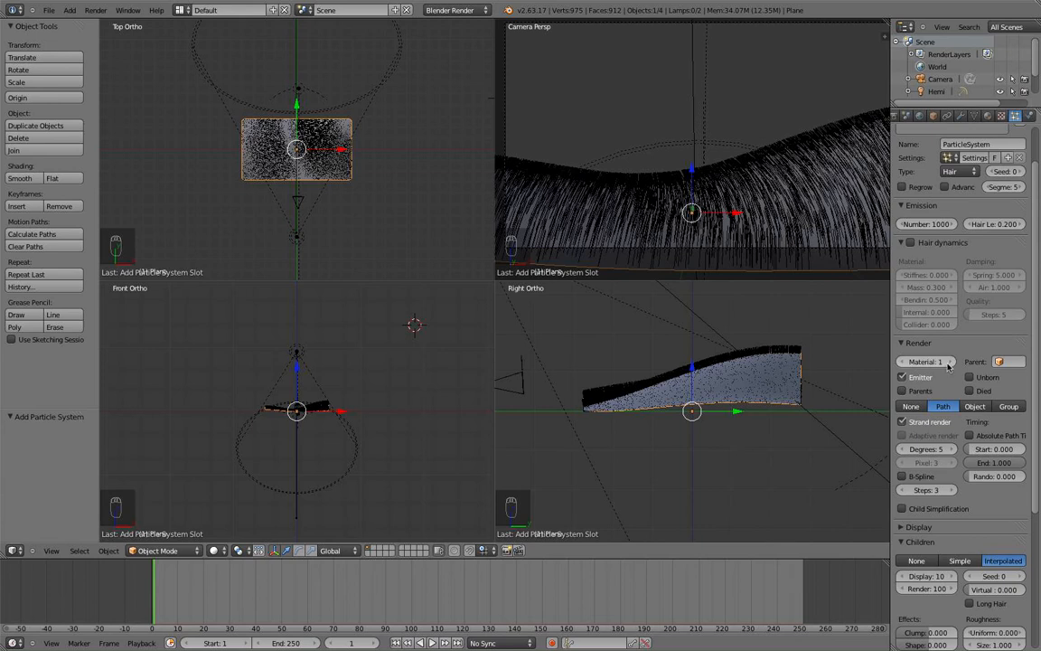
scroll(950, 418, "down", 2)
scroll(949, 418, "down", 2)
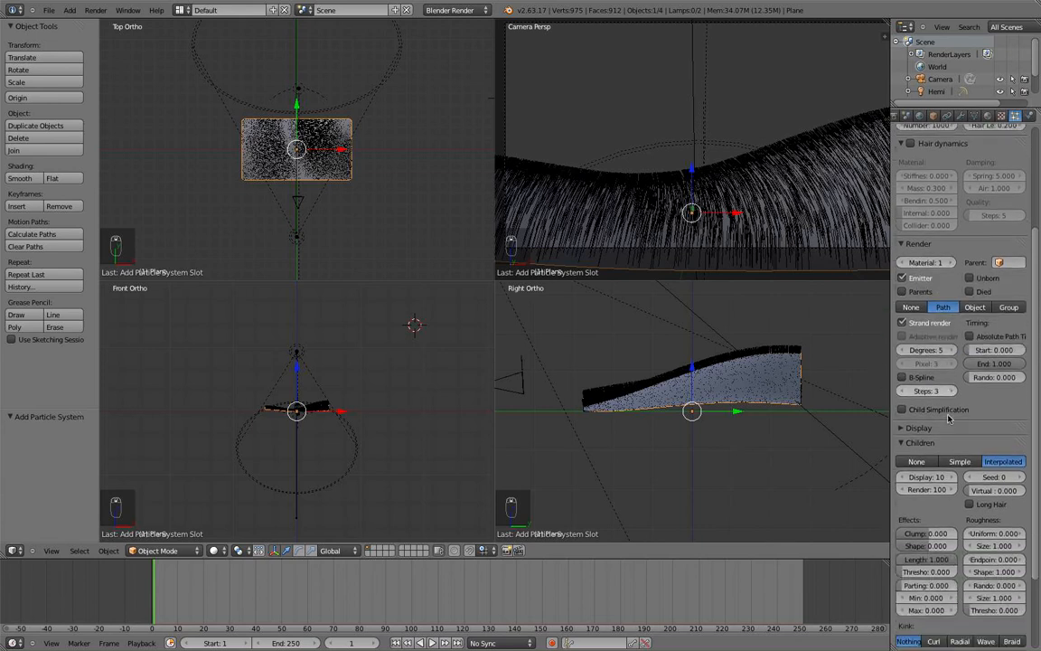
scroll(949, 417, "down", 1)
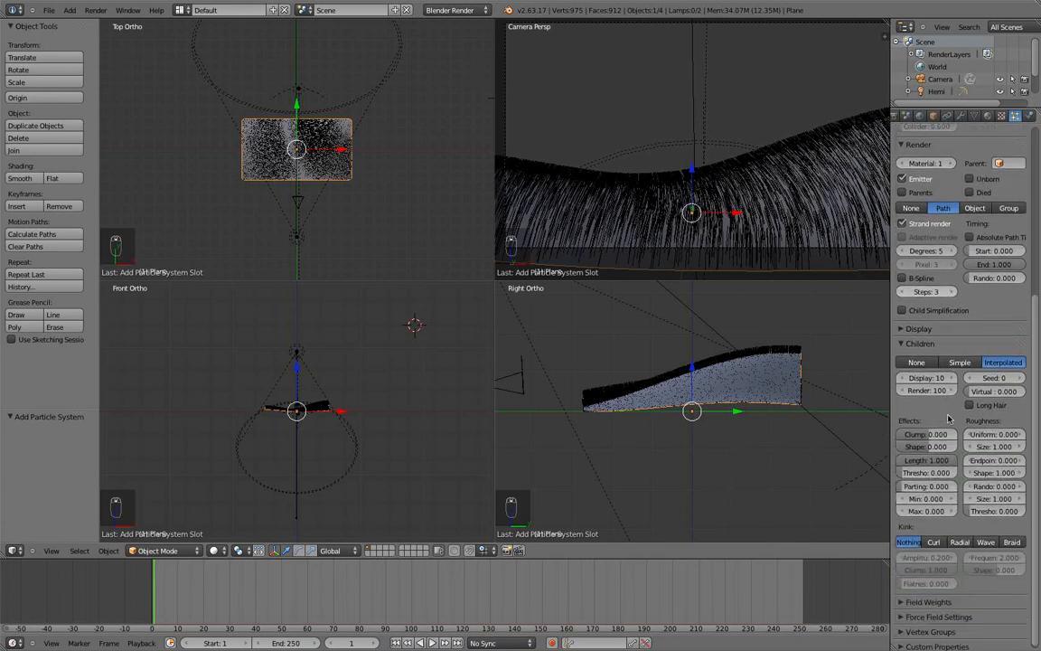
scroll(940, 407, "up", 1)
left_click(909, 380)
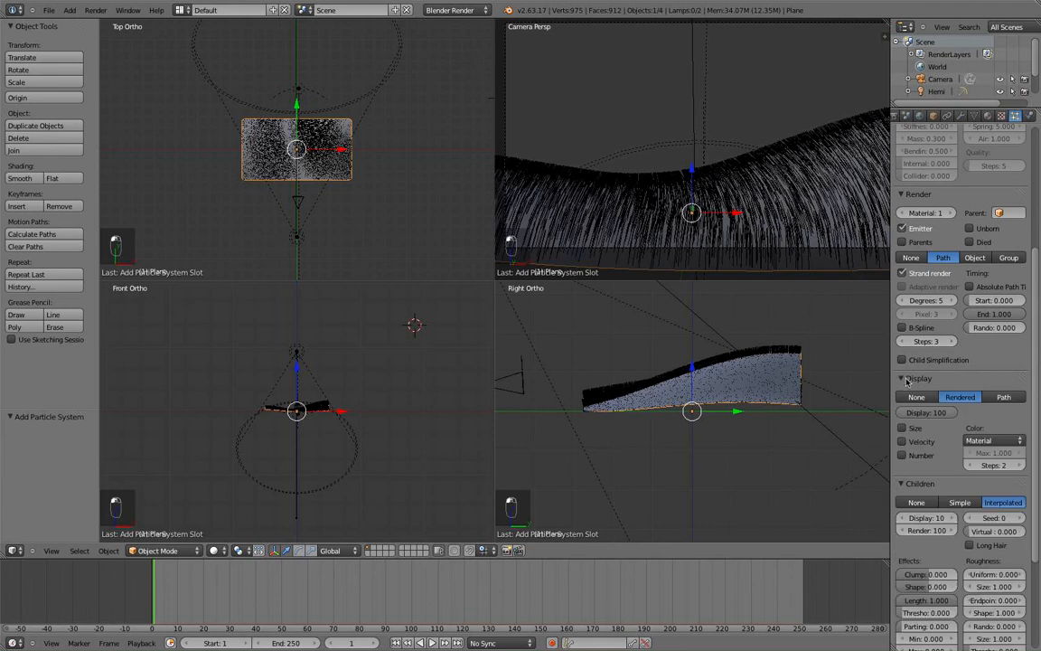
left_click(908, 381)
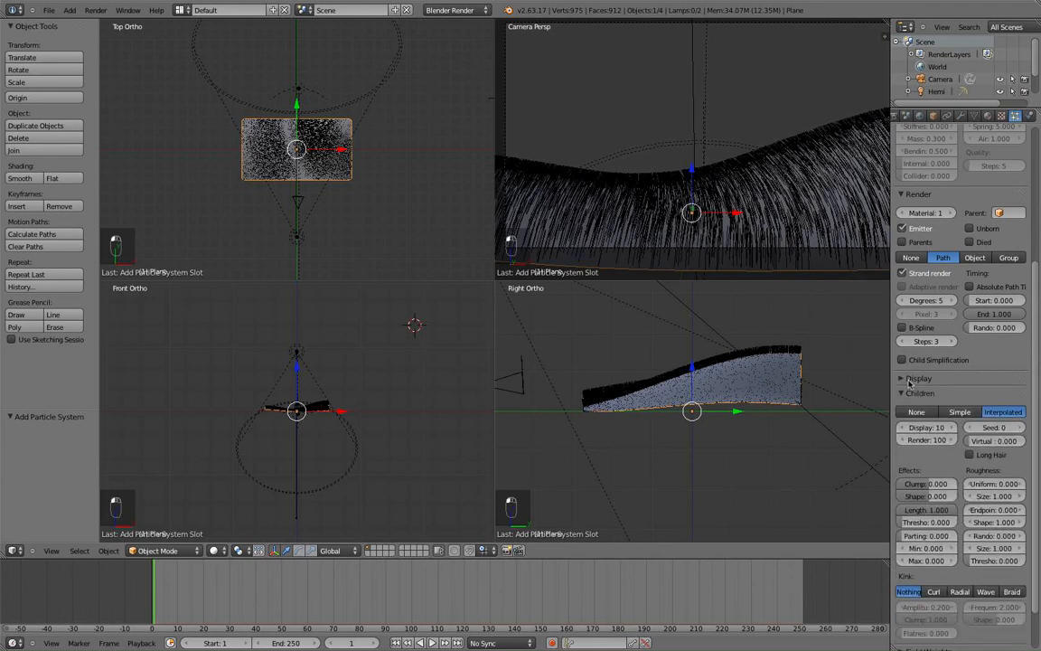
scroll(913, 384, "down", 2)
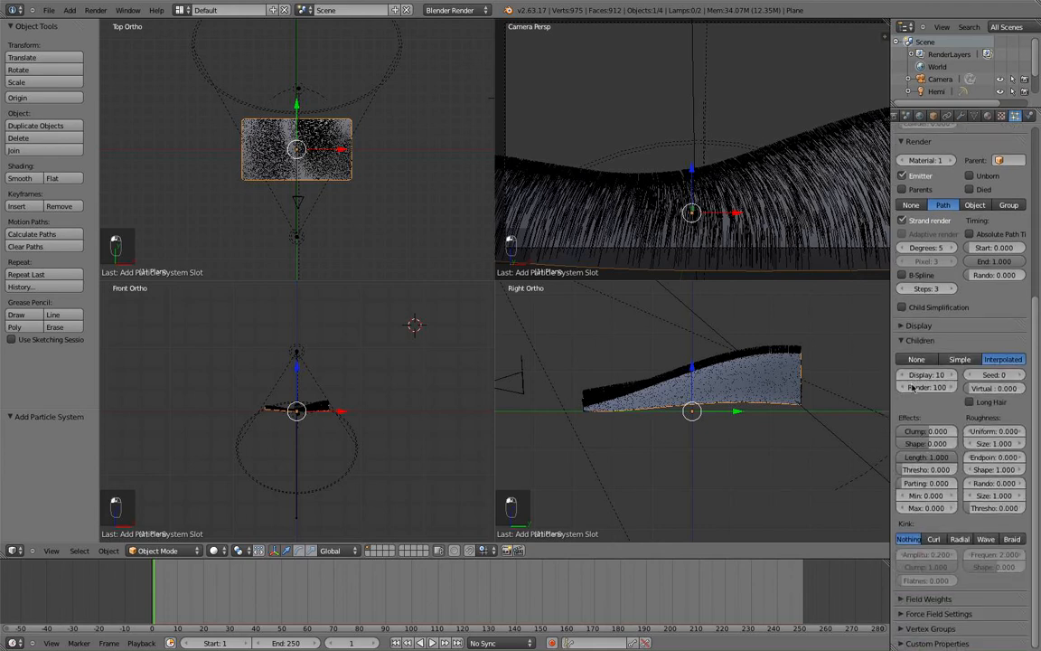
Give child hairs a Curl kink with clump about 0.729 and kink shape -0.999.
left_click(934, 539)
scroll(659, 228, "up", 5)
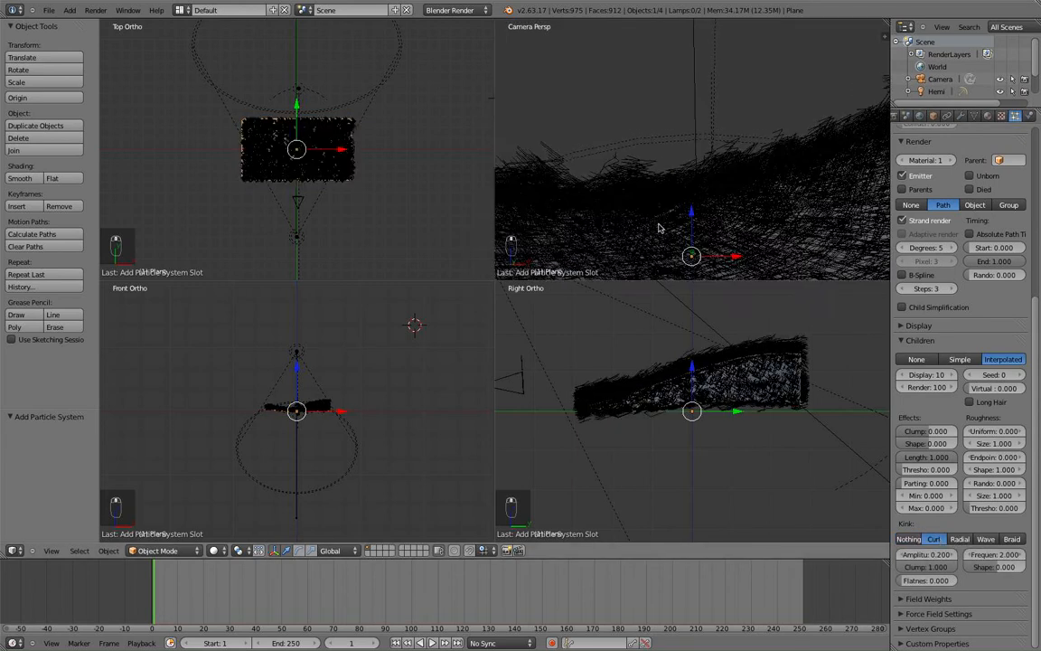
scroll(660, 228, "down", 1)
left_click_drag(928, 567, 814, 574)
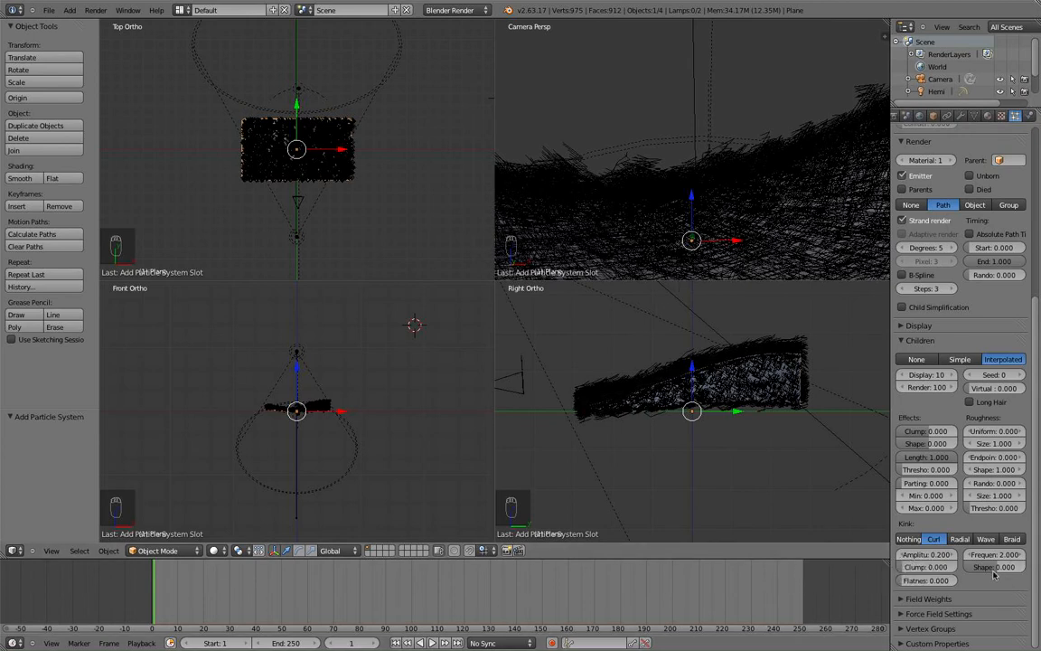
left_click_drag(990, 566, 936, 569)
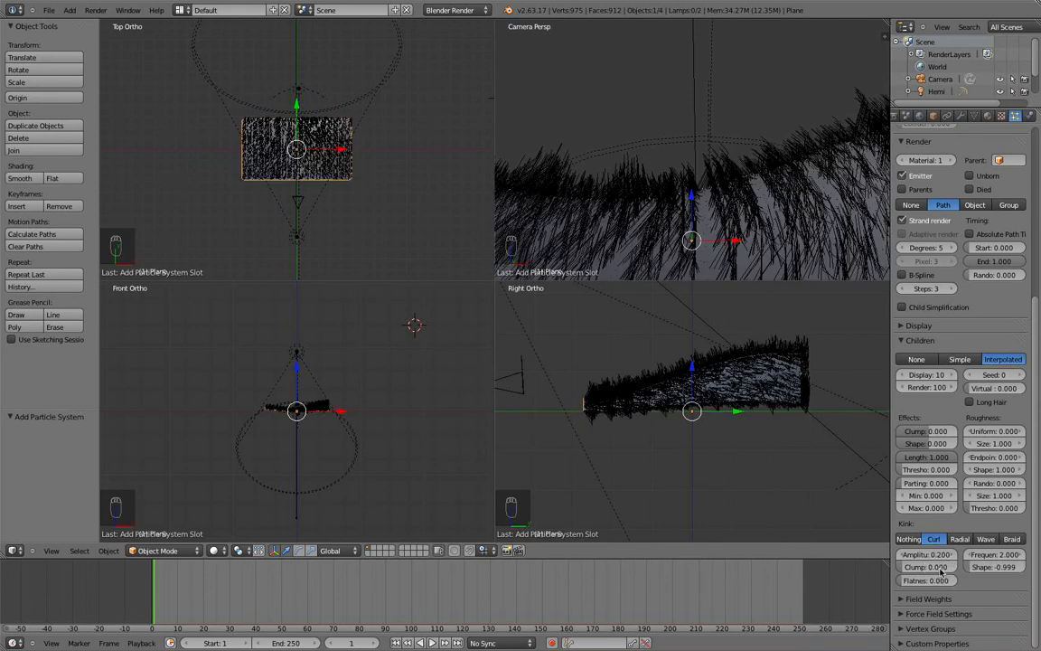
left_click(987, 567)
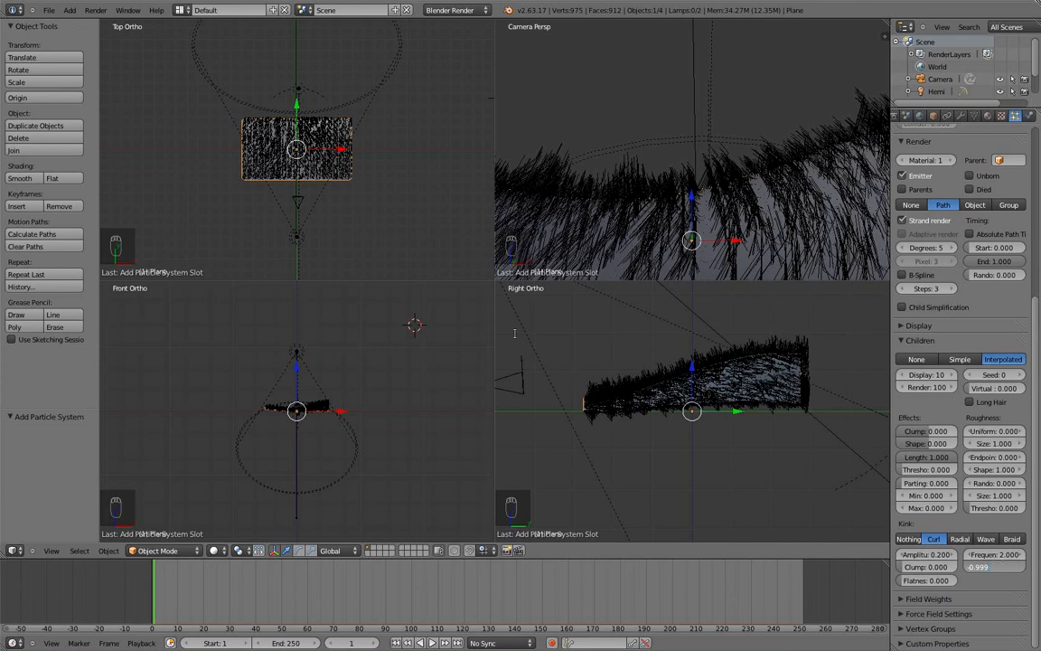
left_click(620, 161)
Zoom and pan the Top Ortho and Camera views to inspect the curled fur closely.
scroll(620, 160, "down", 1)
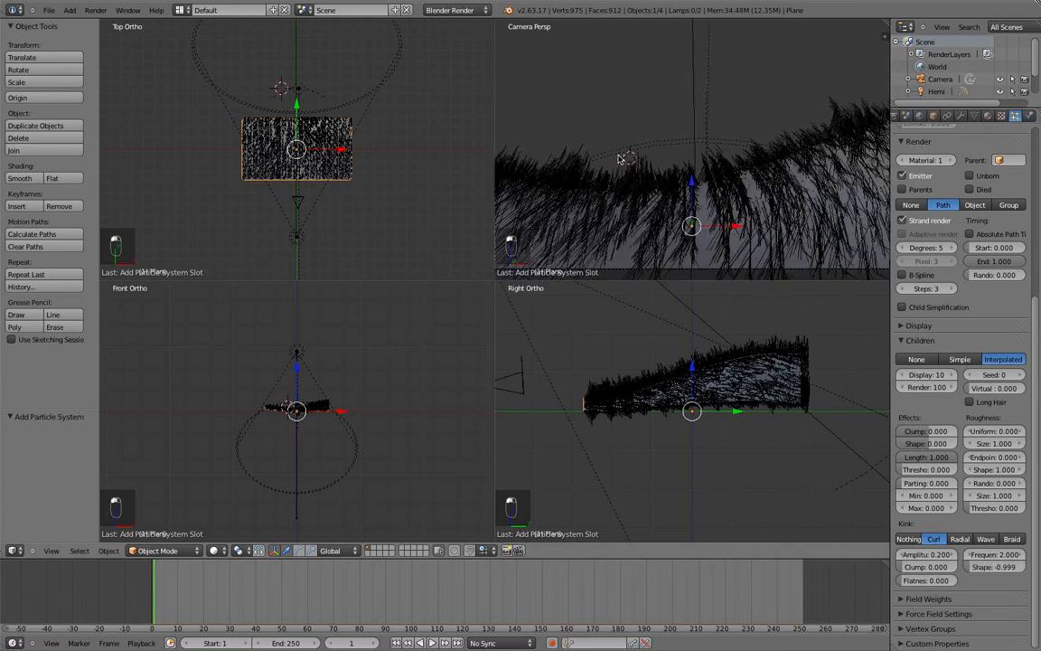
scroll(619, 155, "down", 1)
middle_click_drag(619, 155, 629, 129, "shift")
scroll(629, 130, "up", 4)
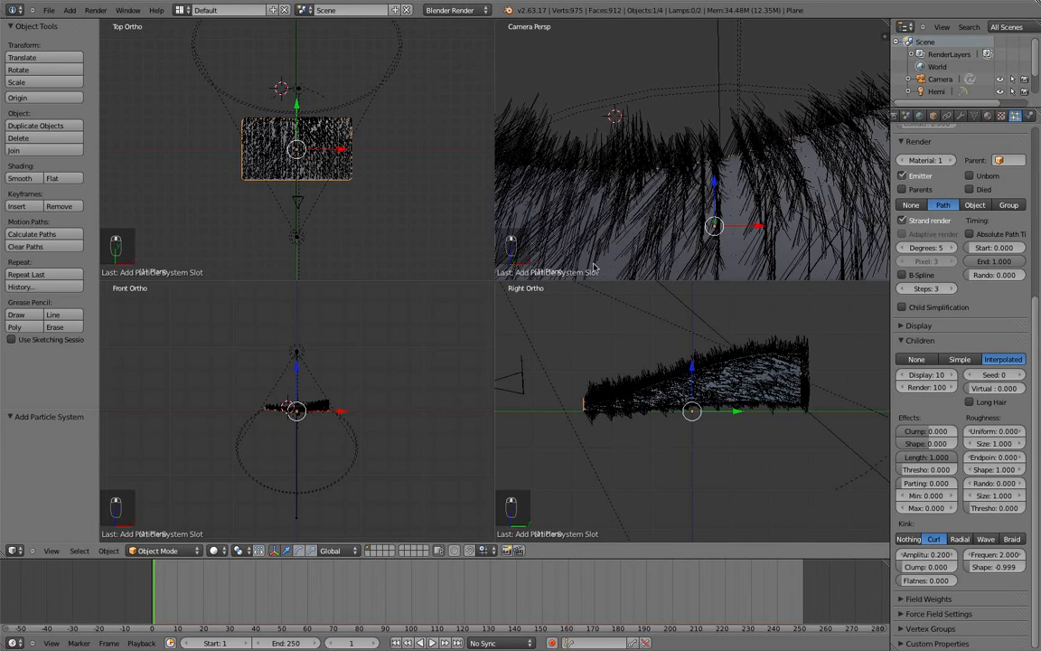
scroll(669, 181, "down", 2)
scroll(272, 239, "up", 6)
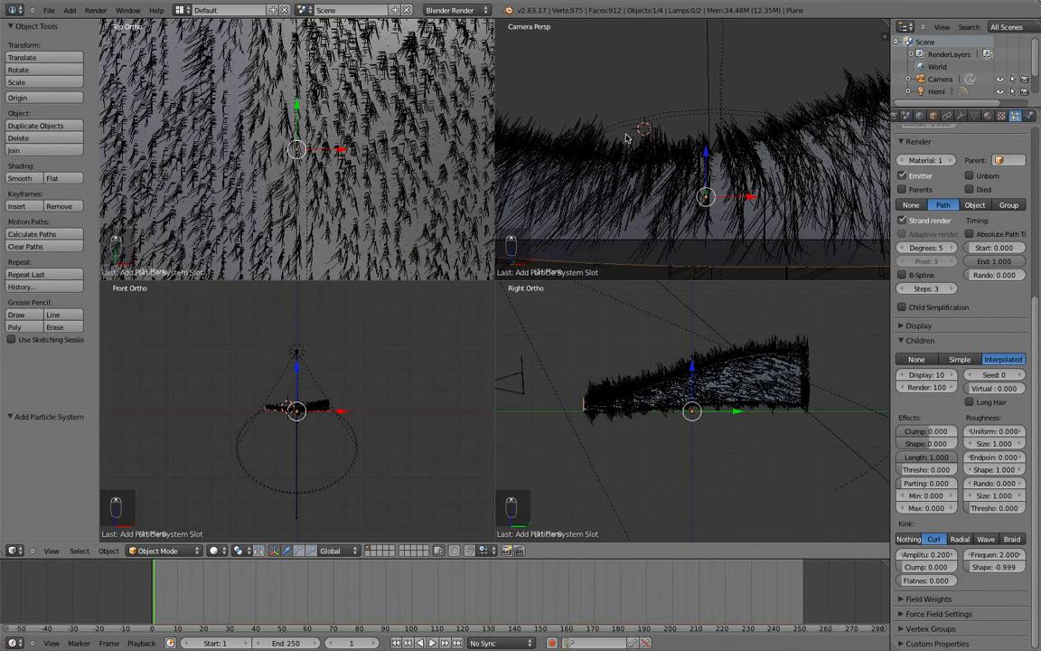
scroll(719, 167, "down", 1)
scroll(744, 359, "up", 2)
scroll(737, 361, "down", 2)
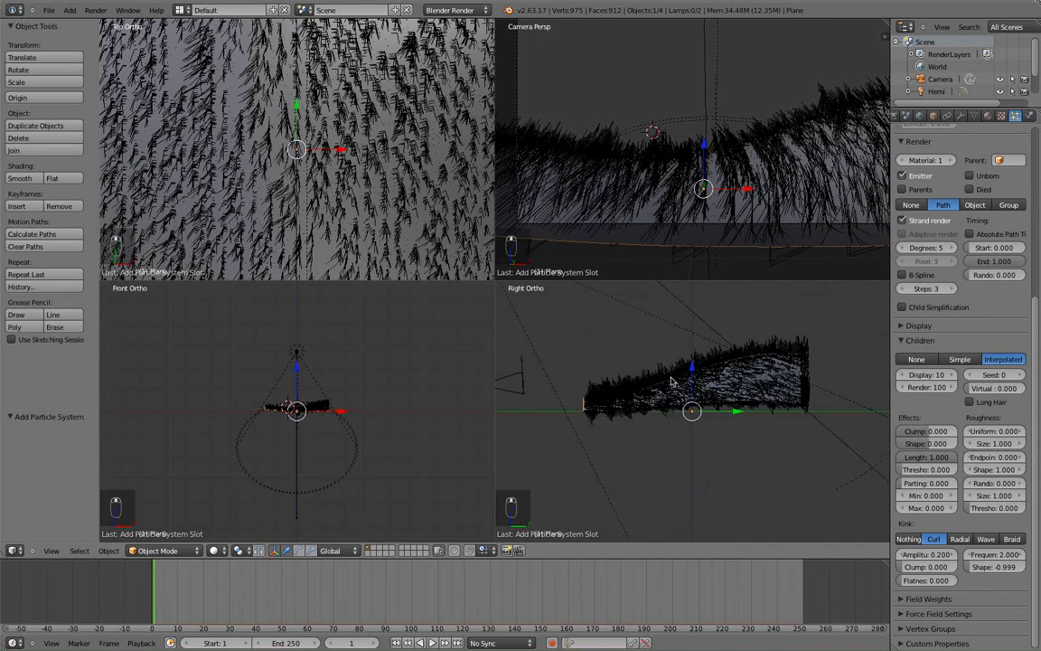
scroll(672, 382, "down", 1)
scroll(734, 163, "down", 1)
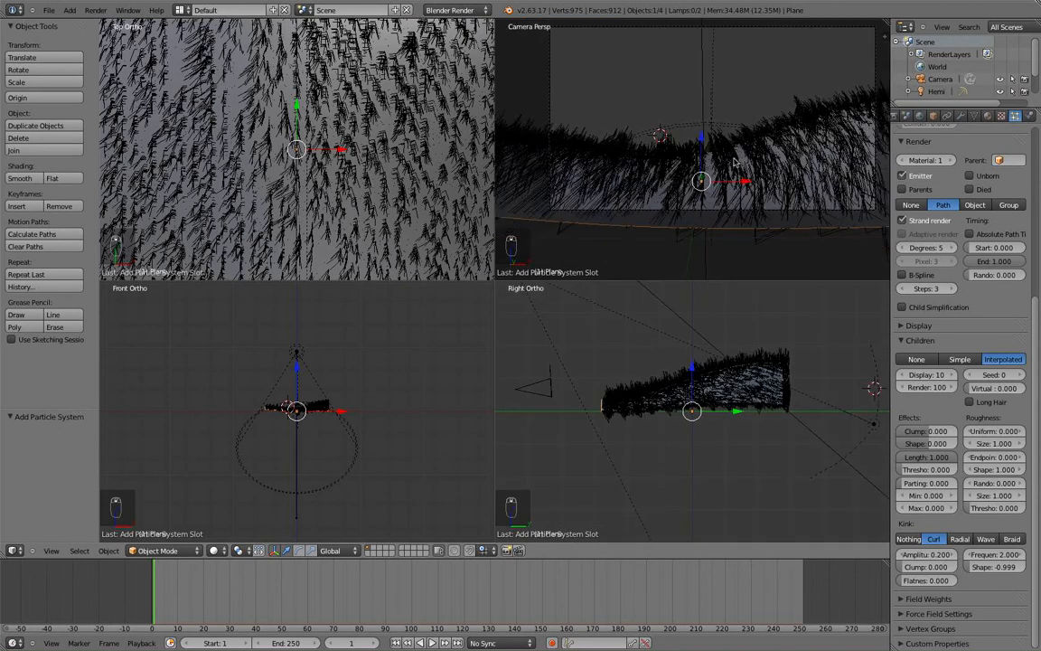
scroll(734, 162, "up", 4)
scroll(739, 151, "down", 4)
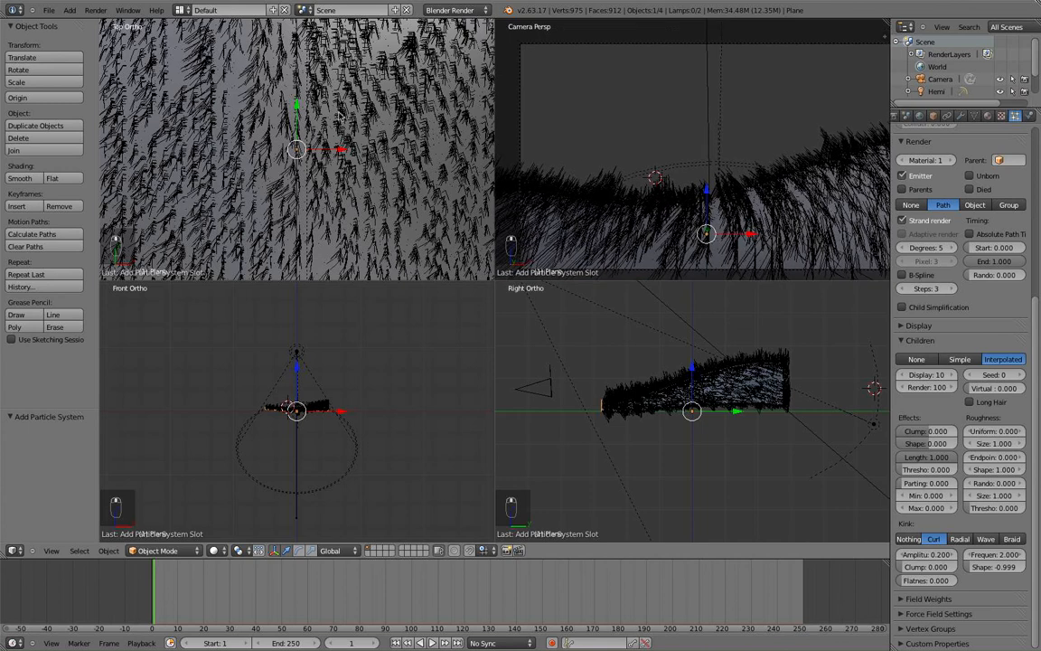
Render the camera view, zoom in to inspect the curl-kinked grass, then close the render.
left_click(94, 10)
left_click(97, 25)
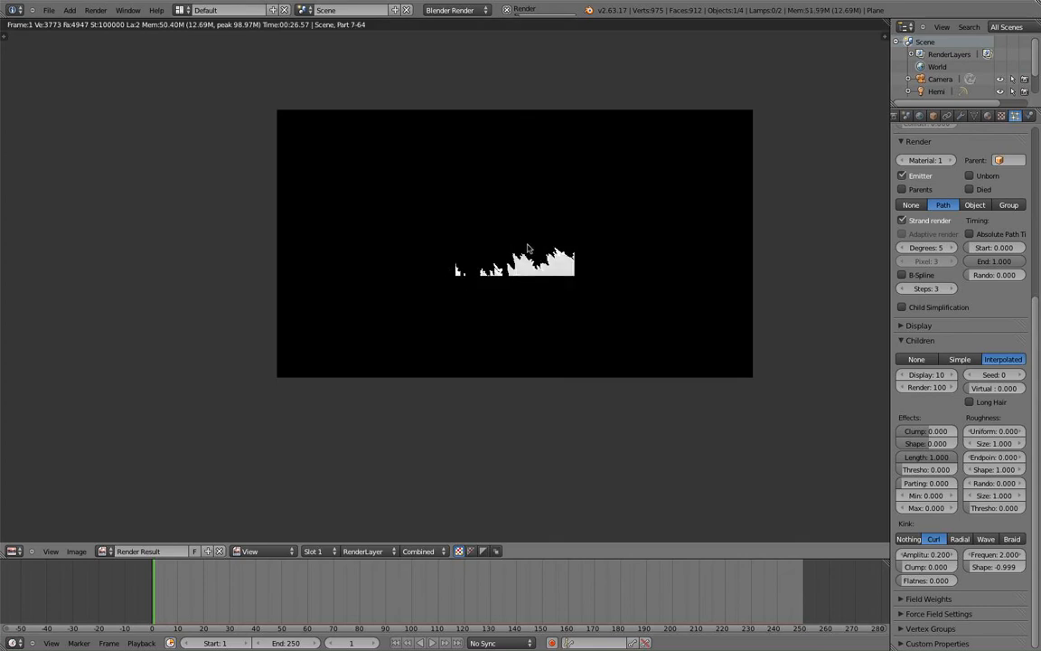
scroll(523, 284, "up", 6)
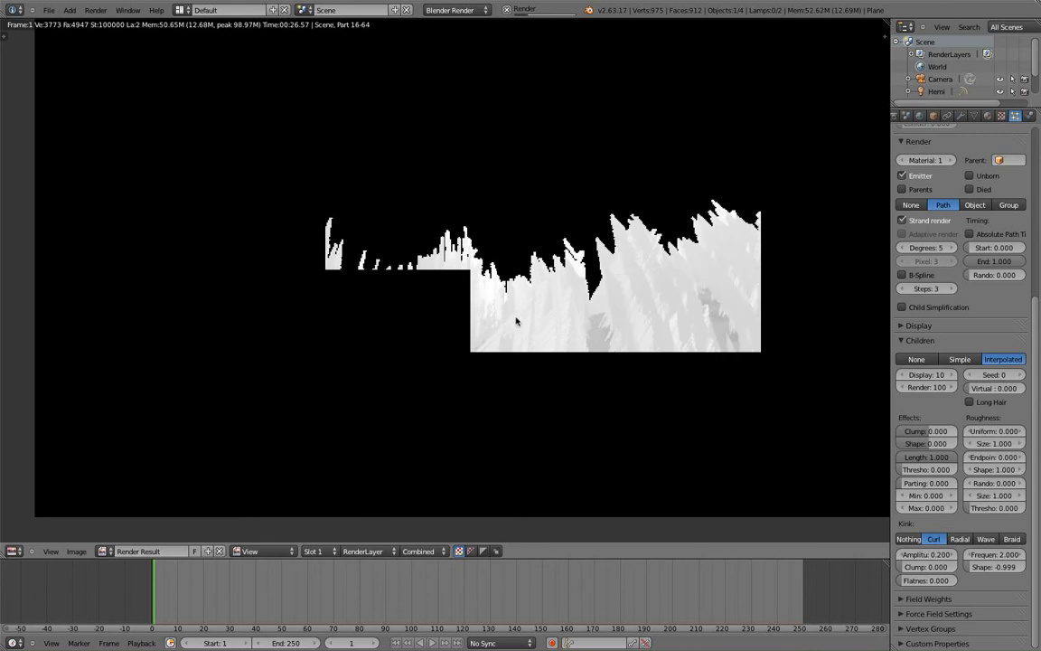
scroll(623, 297, "down", 1)
scroll(609, 263, "up", 2)
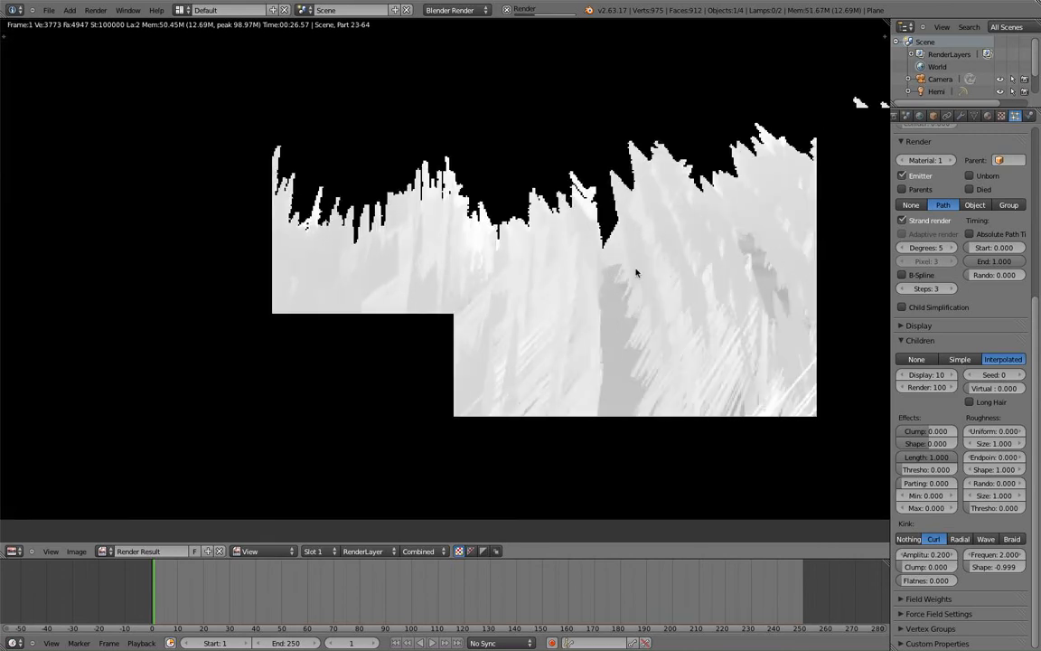
scroll(676, 305, "down", 2)
scroll(677, 307, "up", 1)
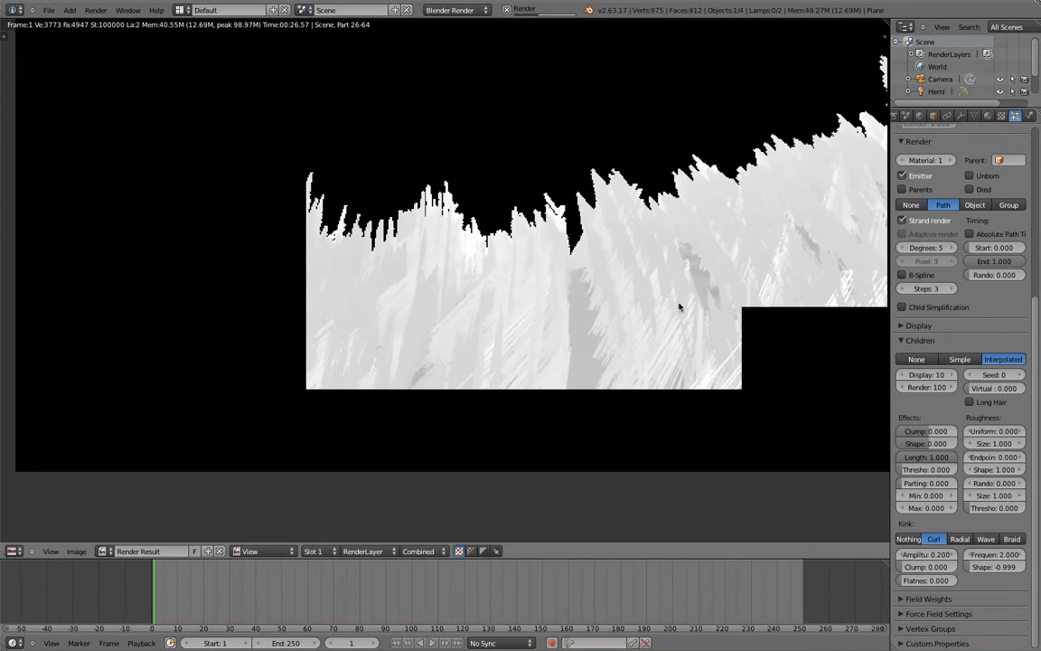
scroll(690, 305, "down", 1)
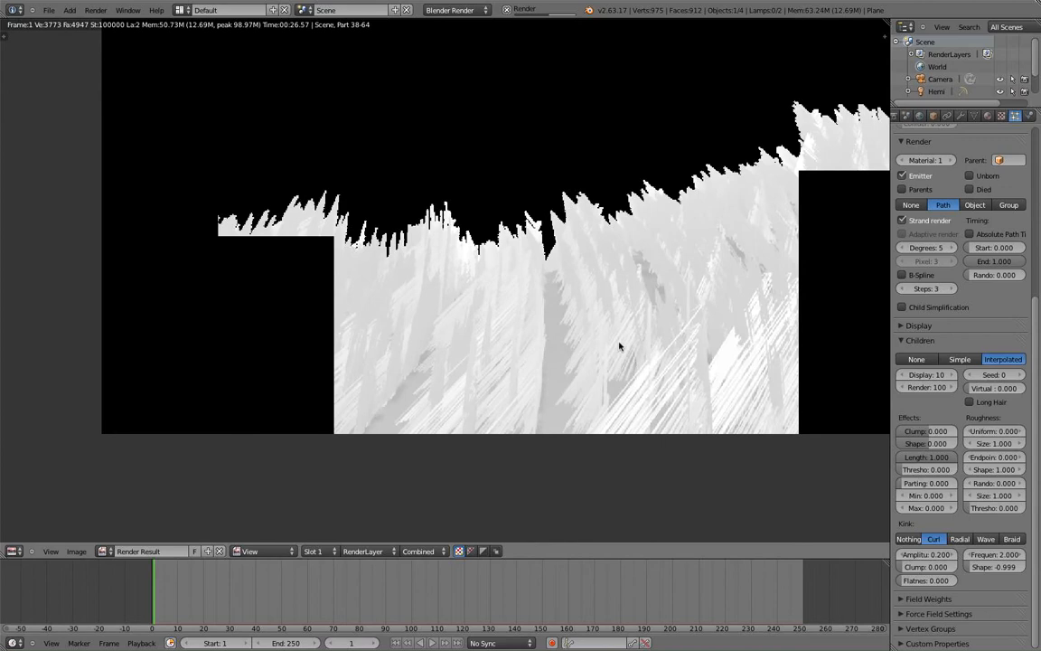
key("Escape")
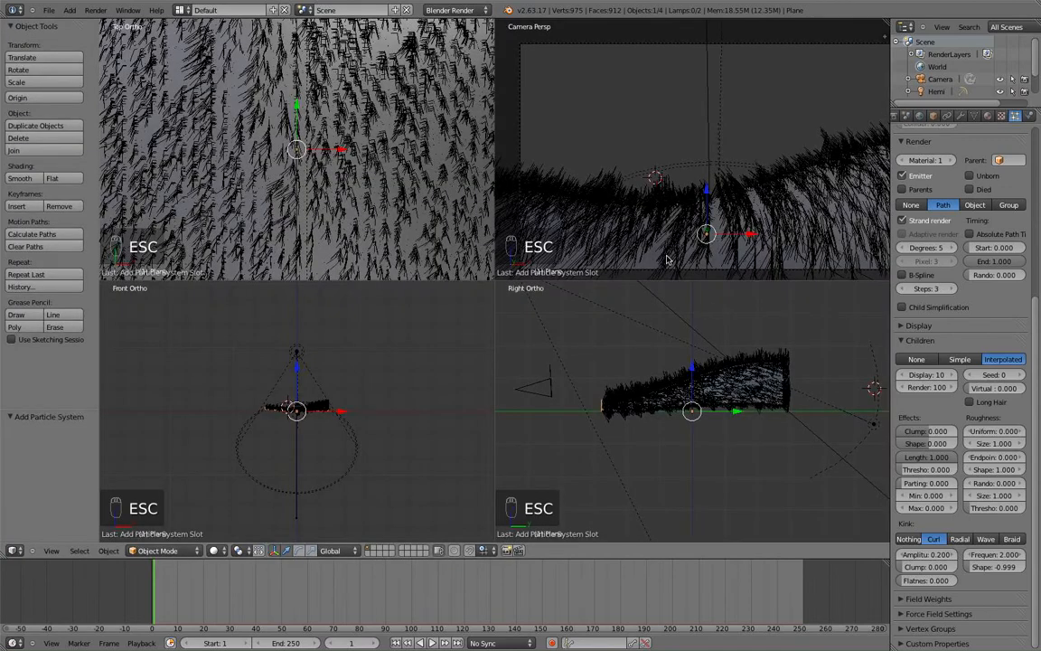
Set the hair length to 0.1 and the hair particle count to 15000.
scroll(931, 185, "up", 4)
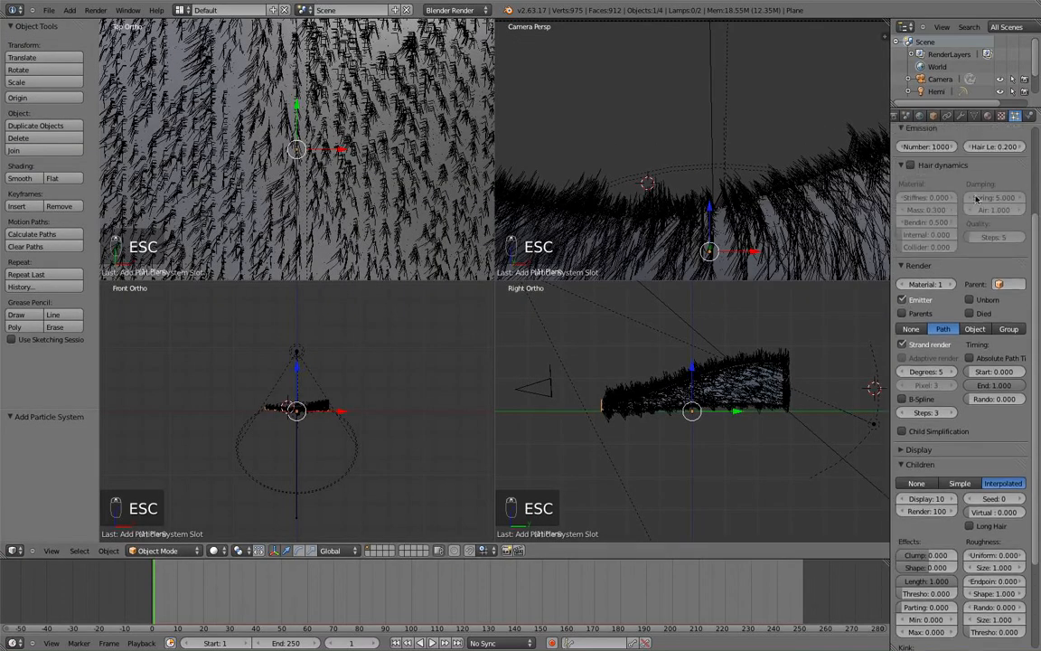
left_click(1003, 197)
type("0.1")
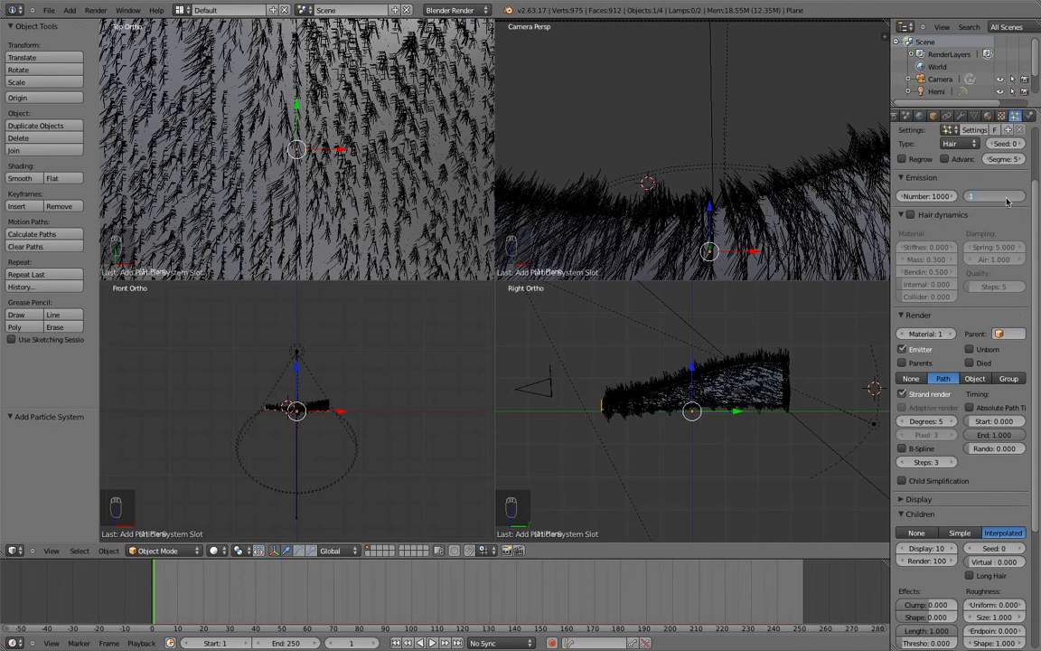
key("Return")
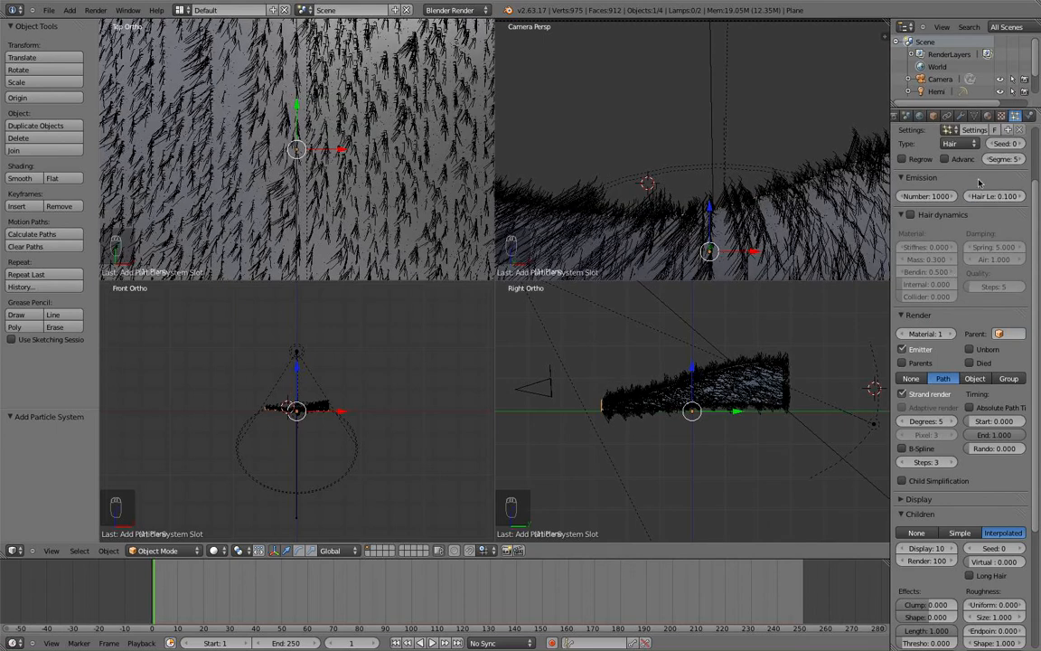
scroll(970, 192, "up", 1)
left_click(936, 222)
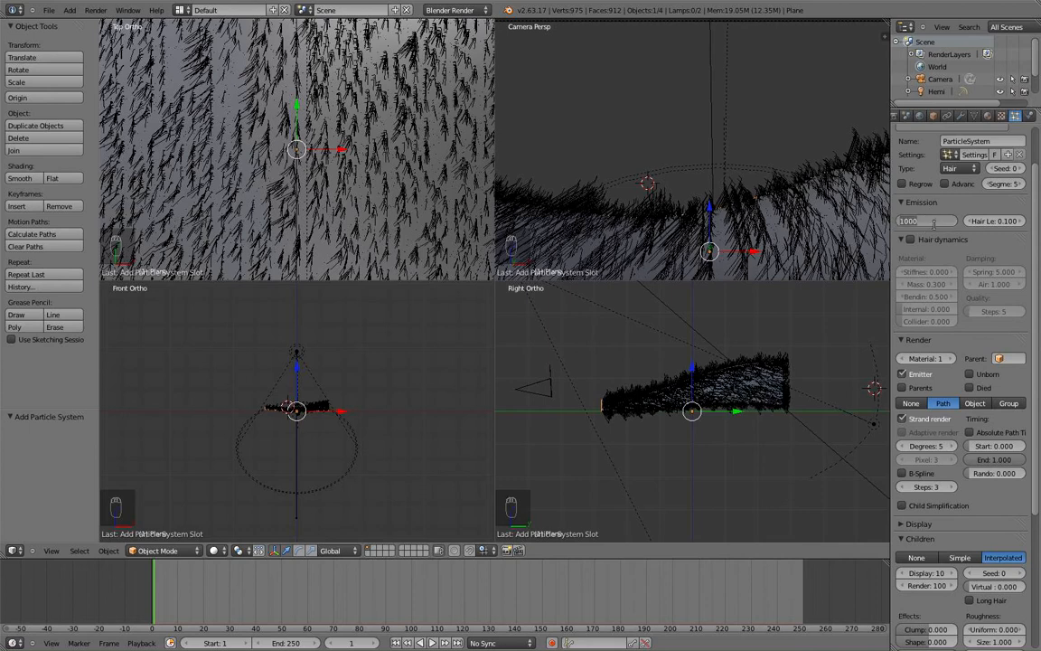
type("1")
key("Return")
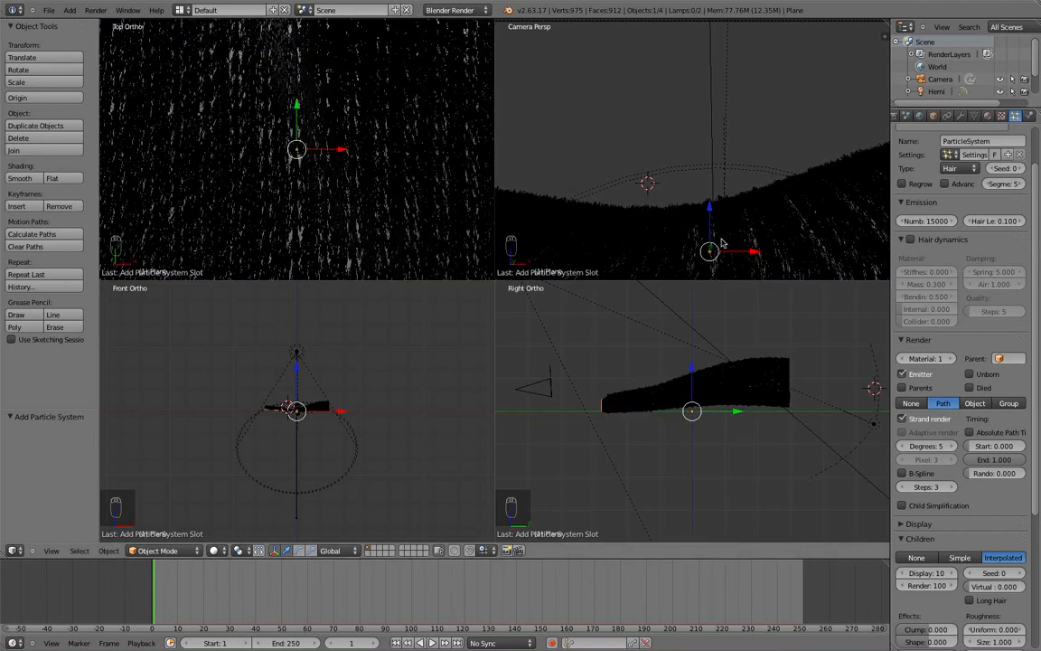
Start entering a new Children Render amount.
left_click(942, 586)
left_click(933, 588)
left_click_drag(933, 587, 933, 586)
left_click(940, 586)
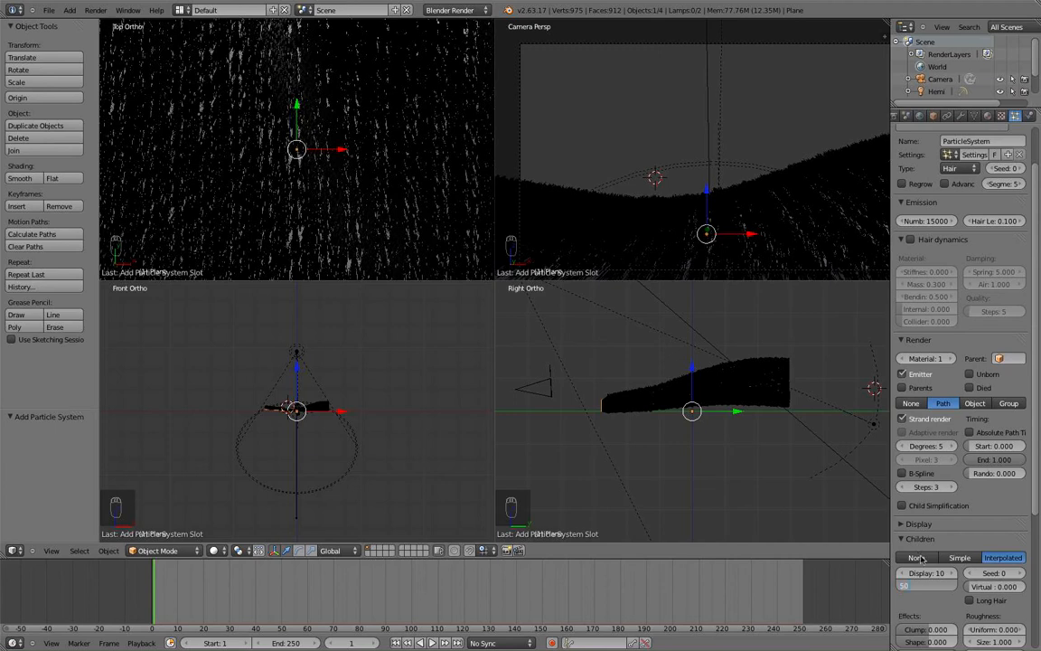
Confirm 50 rendered child hairs and switch to the plane's Material properties.
key("Return")
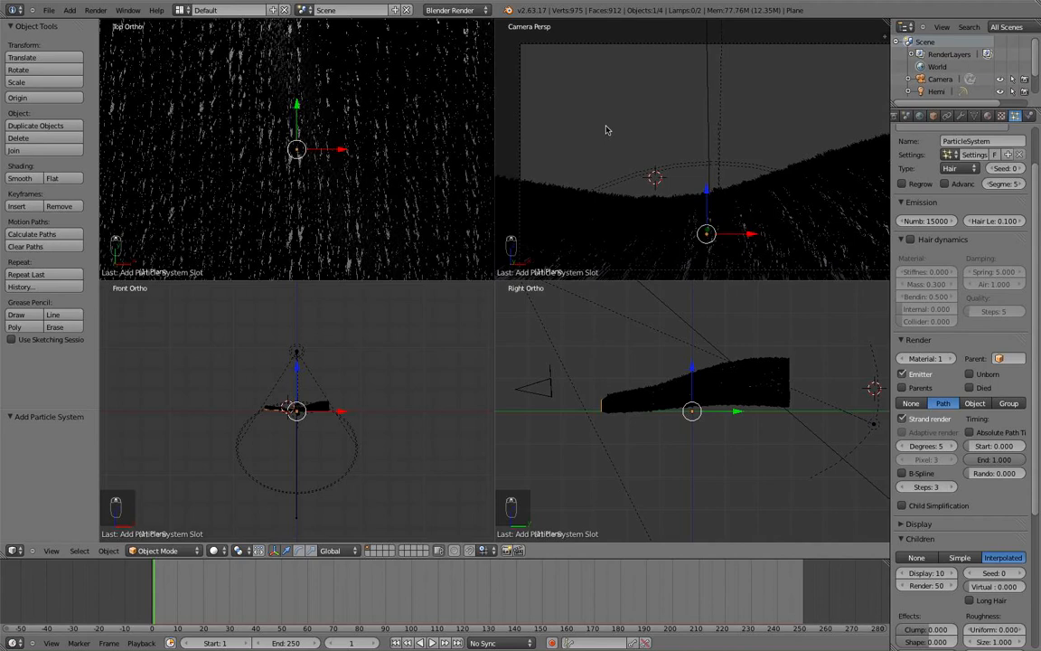
scroll(723, 163, "down", 2)
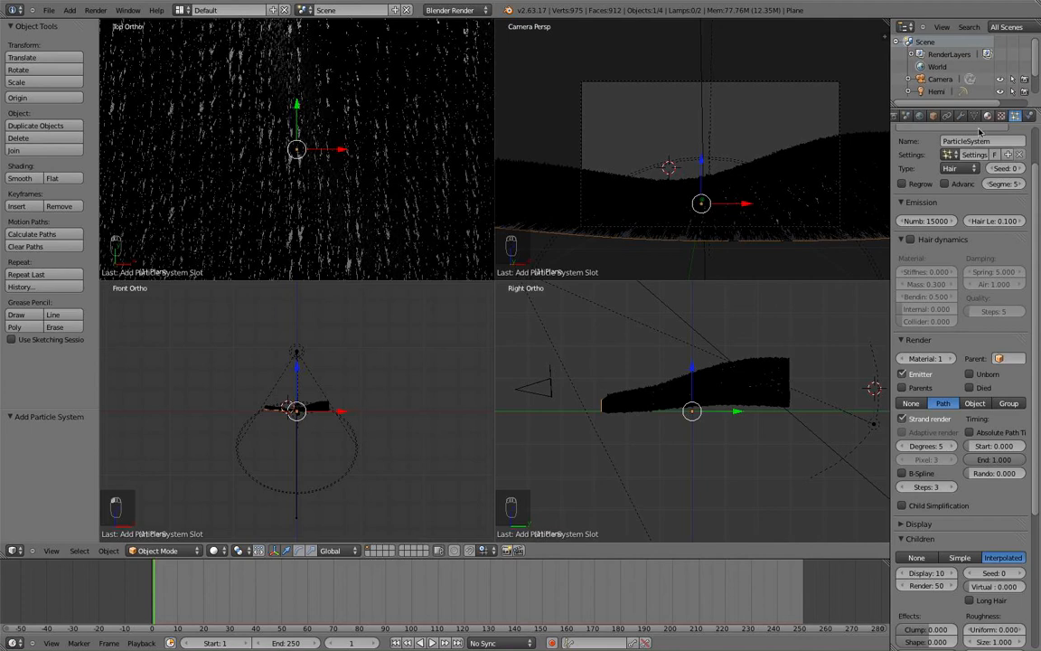
left_click(987, 116)
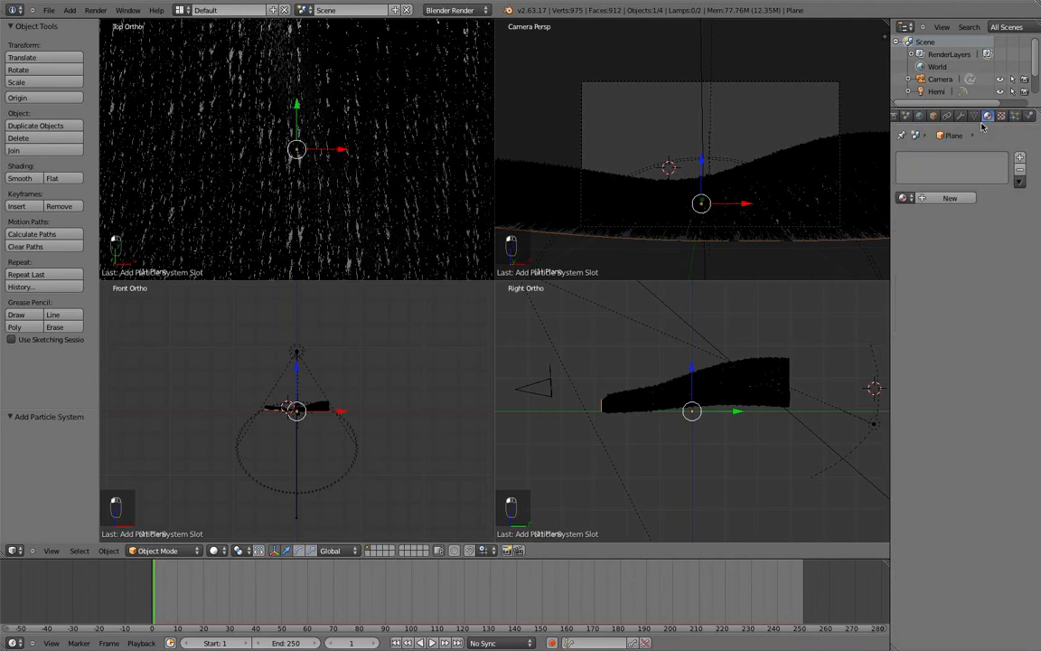
Create a new material for the plane and show the viewports with textured shading.
left_click(947, 198)
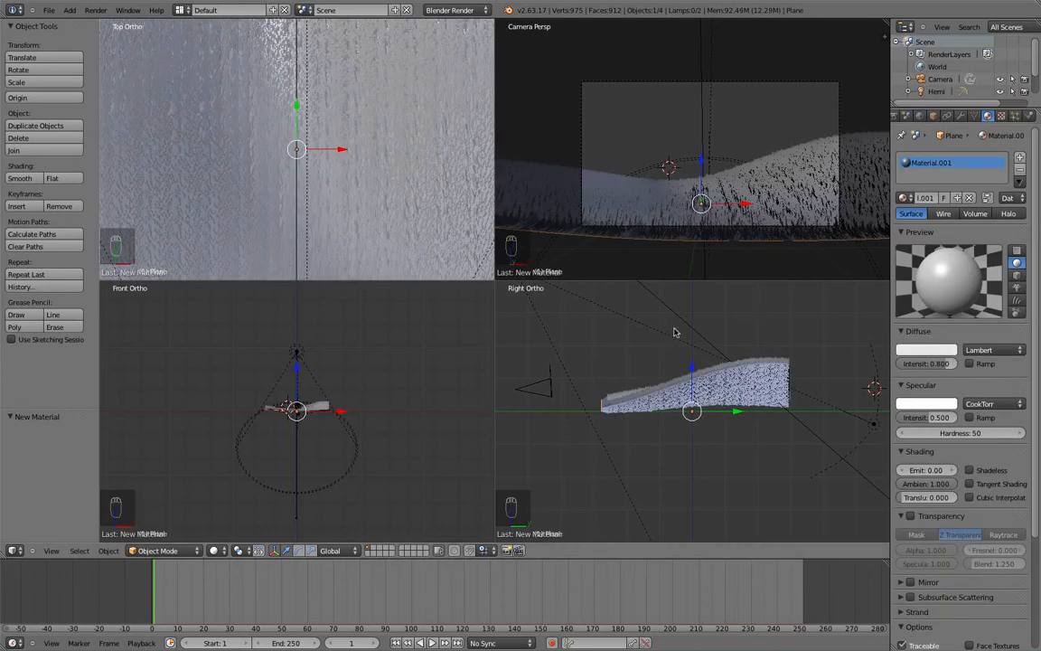
key("z")
scroll(643, 385, "down", 1)
scroll(686, 332, "up", 2)
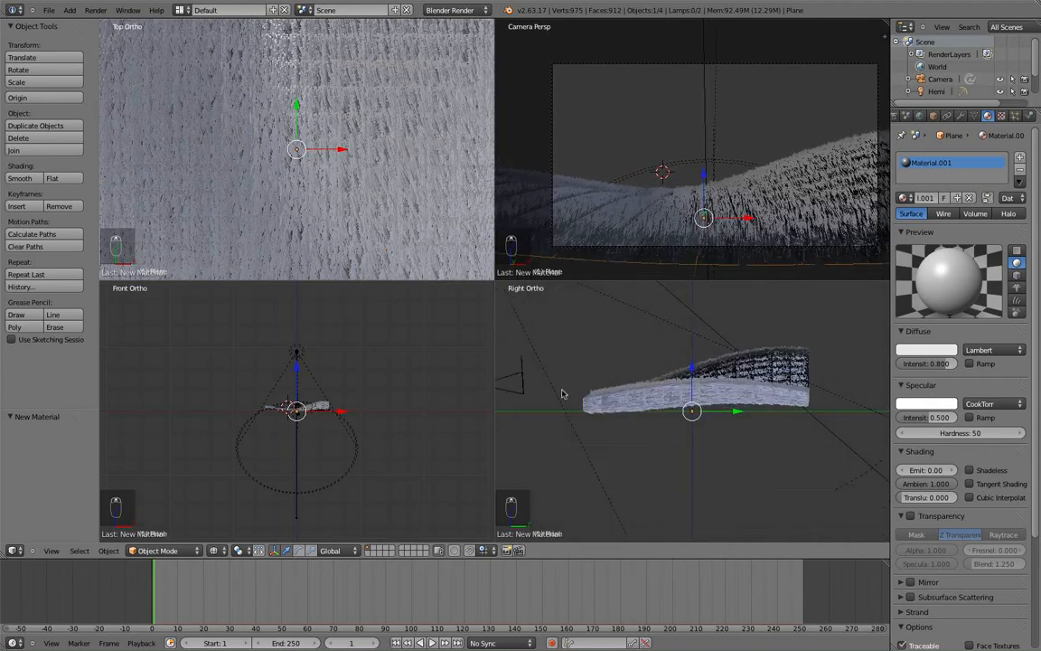
scroll(616, 389, "up", 1)
scroll(687, 379, "up", 1)
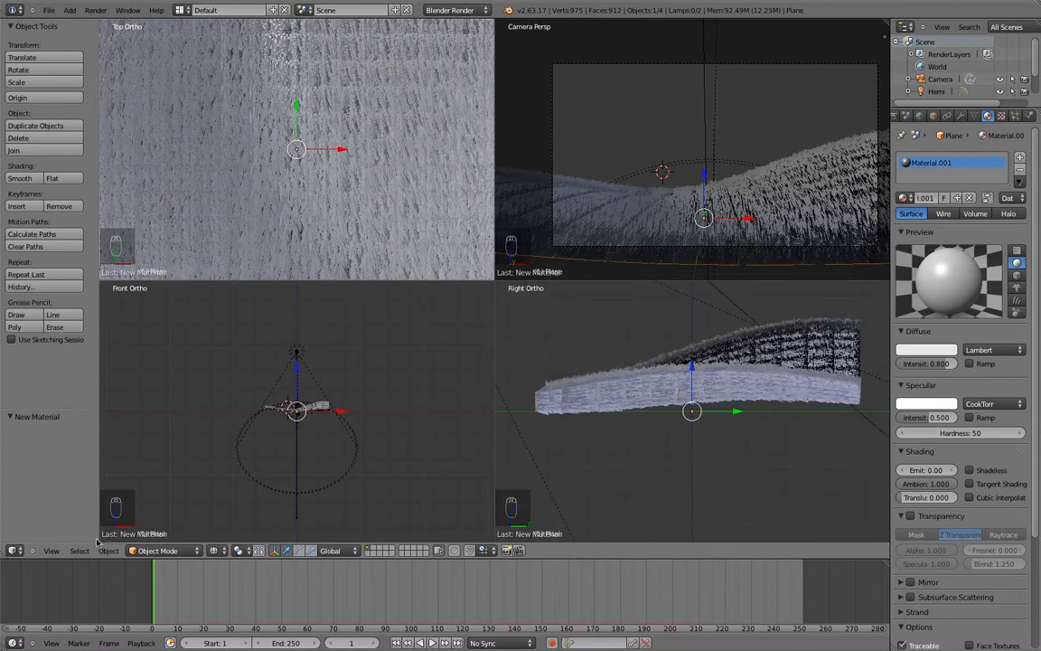
Expand to a single large viewport and look through the scene camera.
left_click(51, 551)
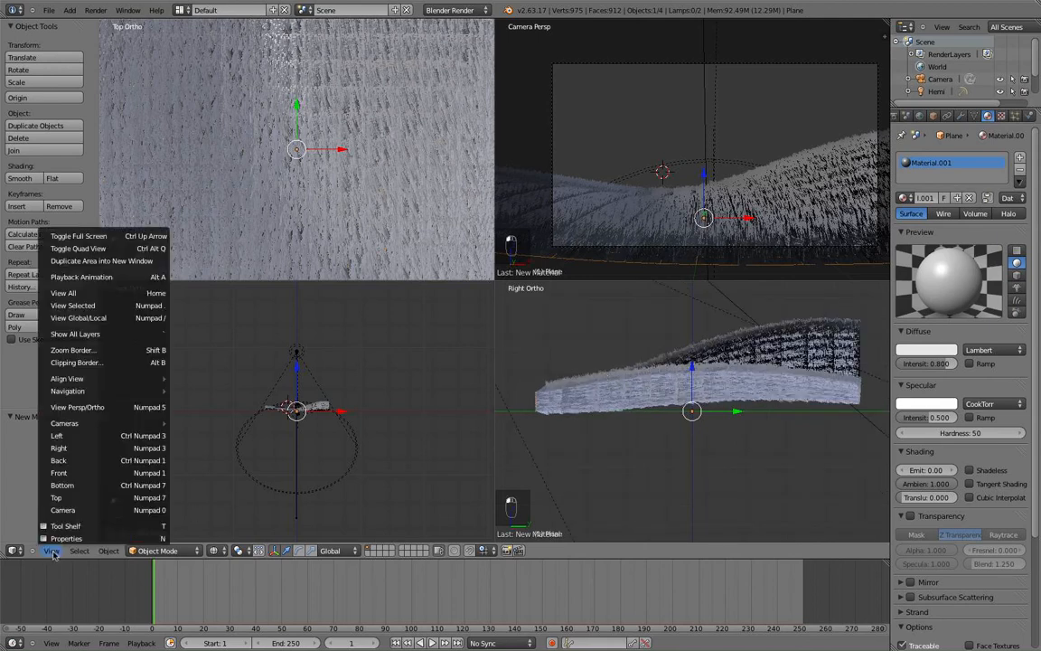
left_click(131, 250)
scroll(461, 228, "up", 6)
scroll(468, 229, "up", 3)
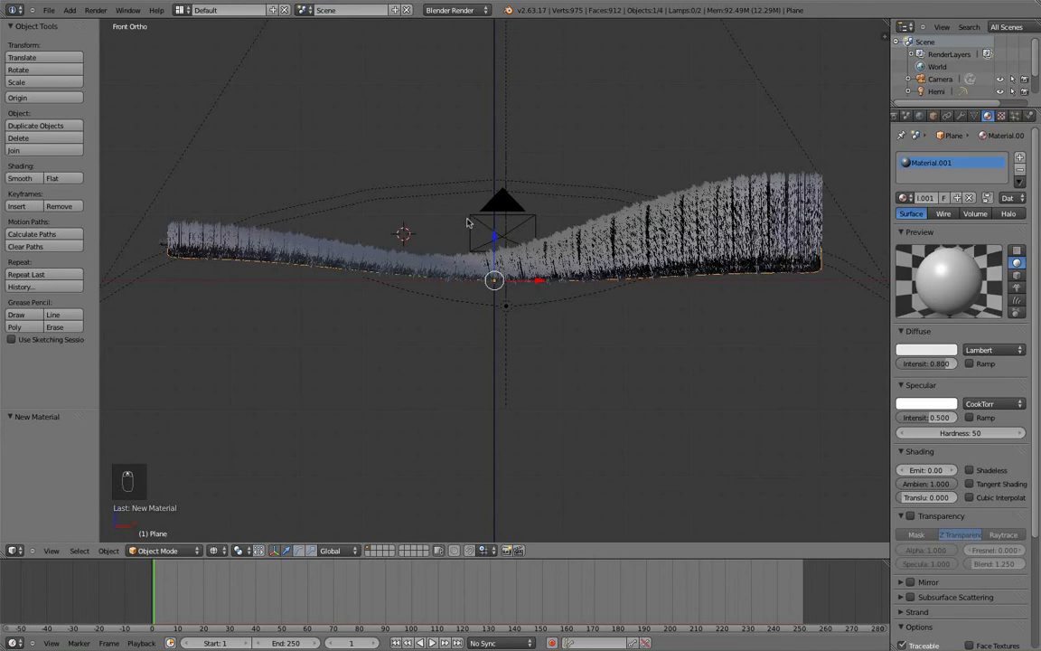
key("KP_0")
scroll(488, 230, "up", 2)
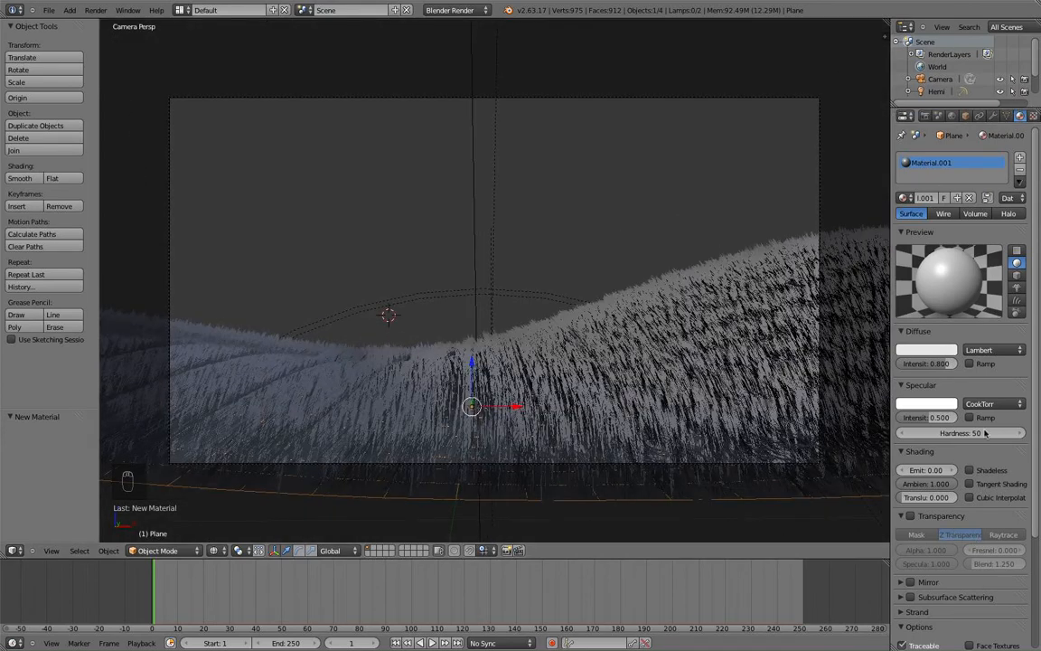
Set the material's specular intensity to 0 and its diffuse colour to bright green.
left_click(931, 417)
type("0")
key("Return")
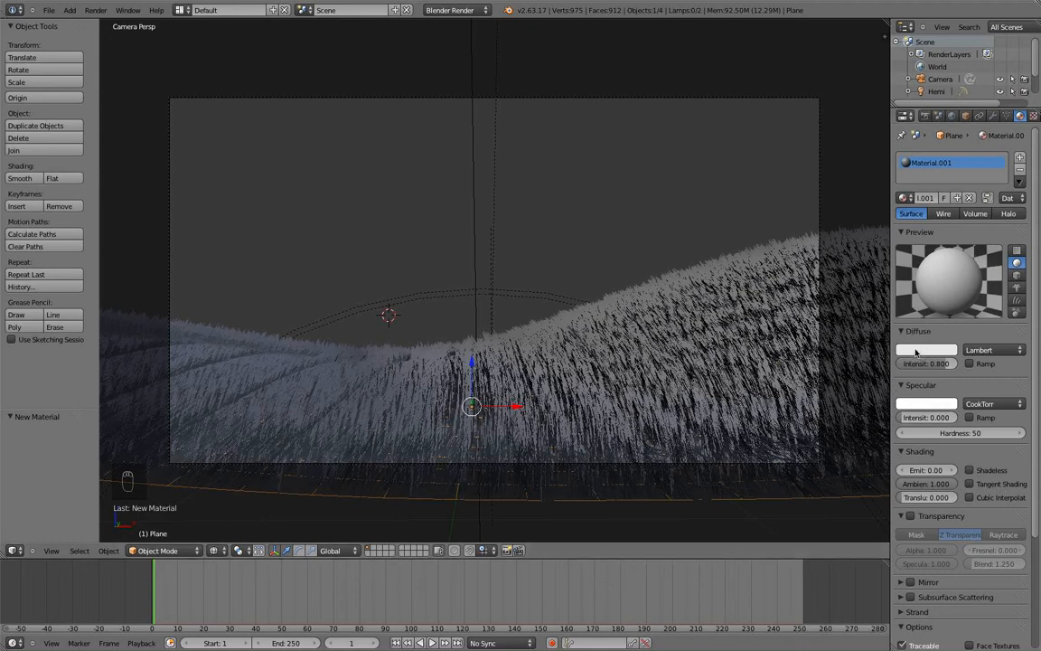
left_click(916, 351)
left_click_drag(896, 234, 850, 211)
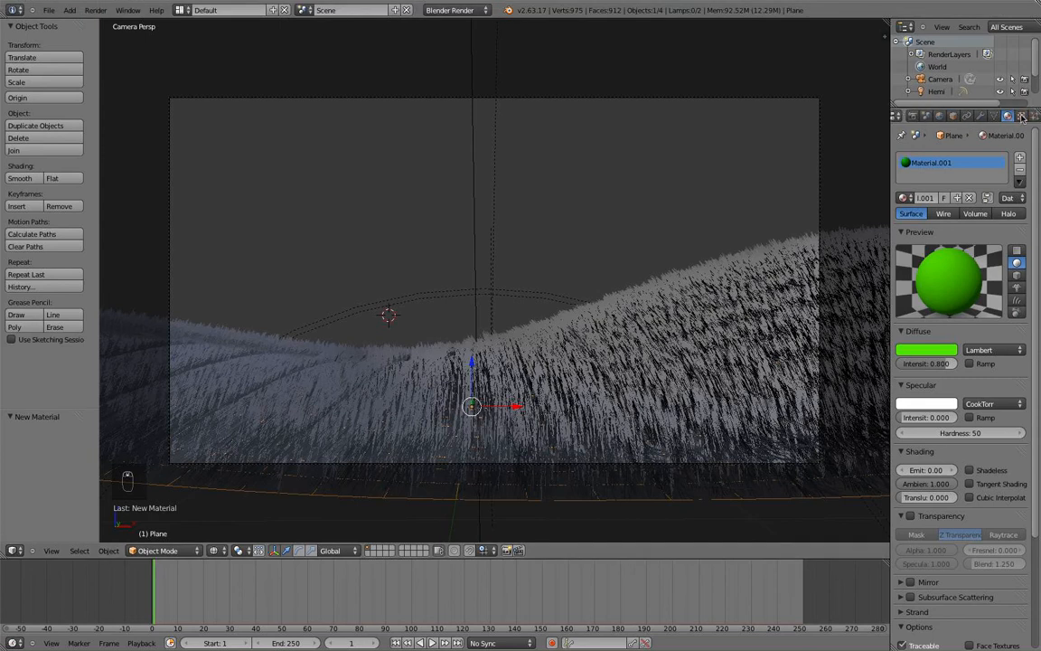
left_click(1020, 117)
Add a new Image or Movie texture to the material and browse for its picture.
left_click(950, 246)
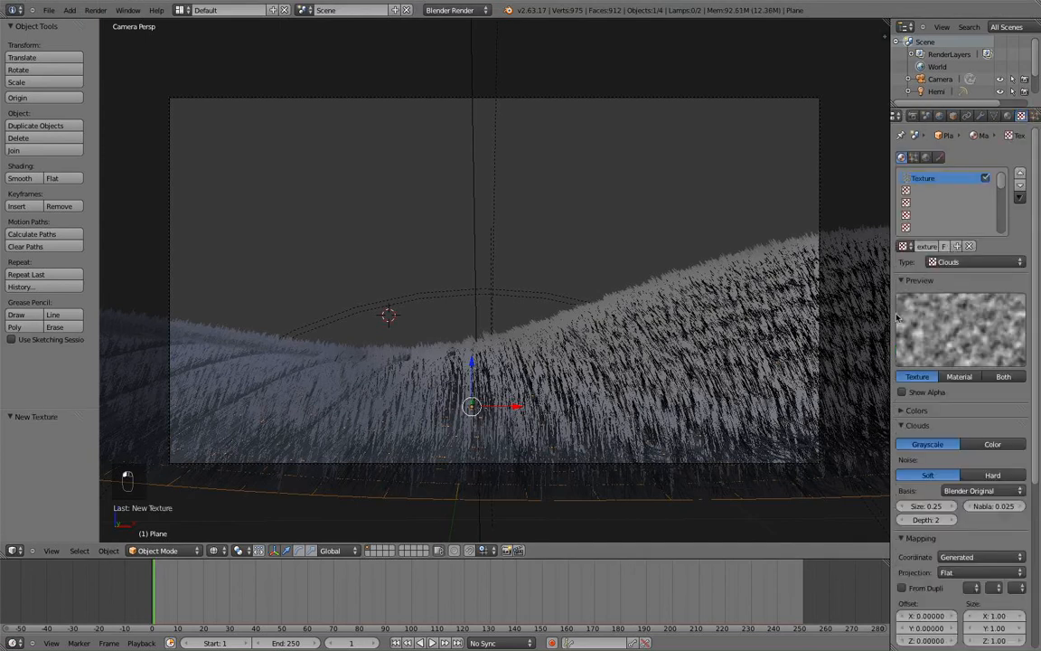
left_click(902, 246)
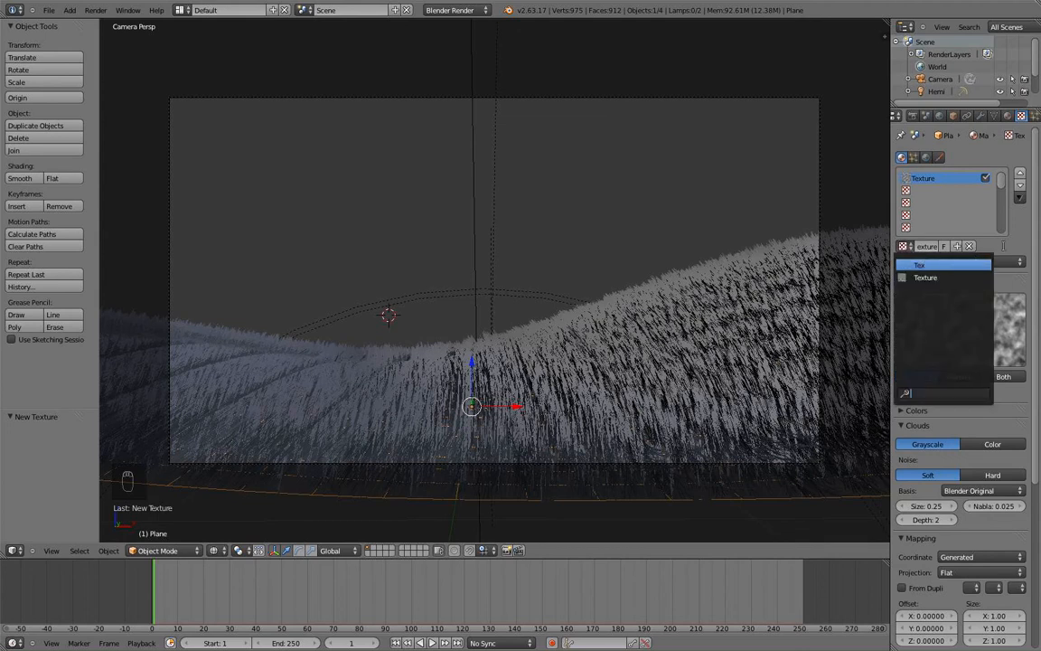
left_click(975, 264)
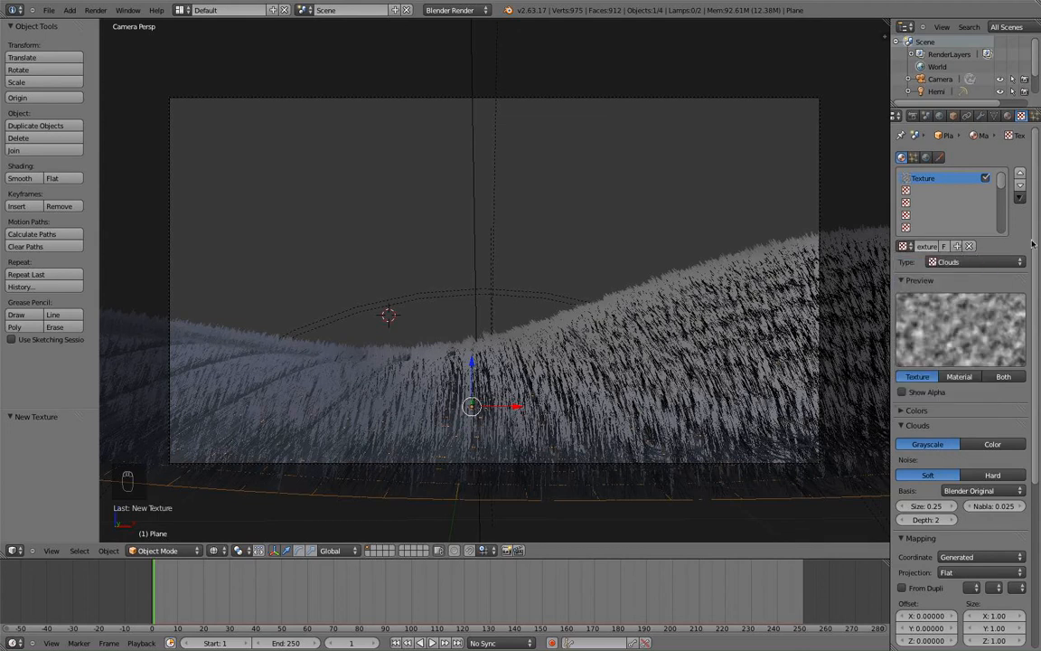
left_click(972, 263)
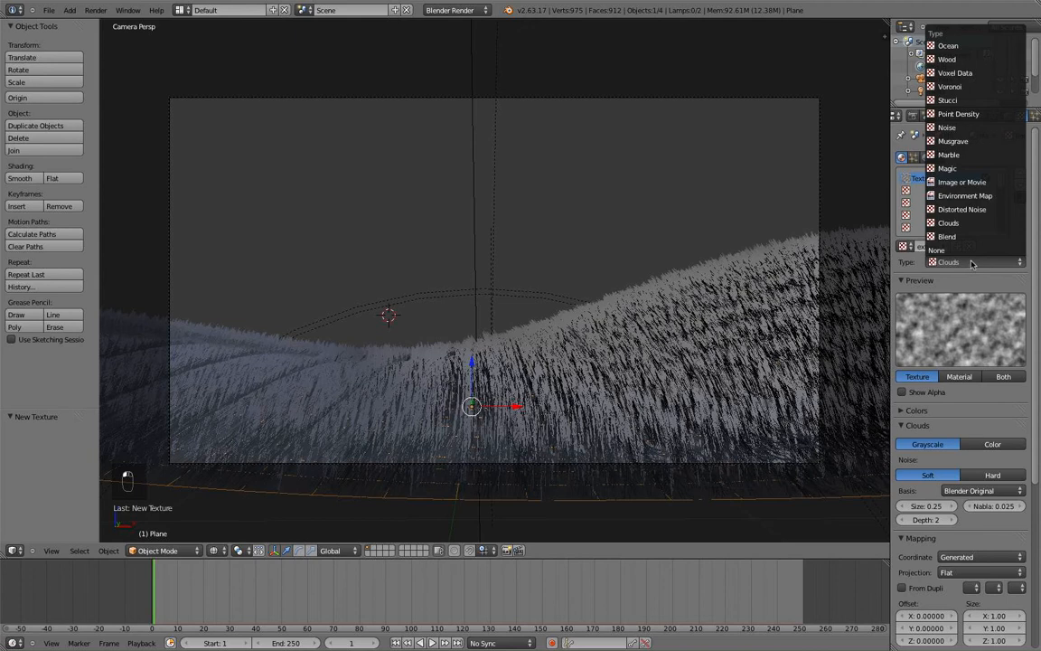
left_click(963, 183)
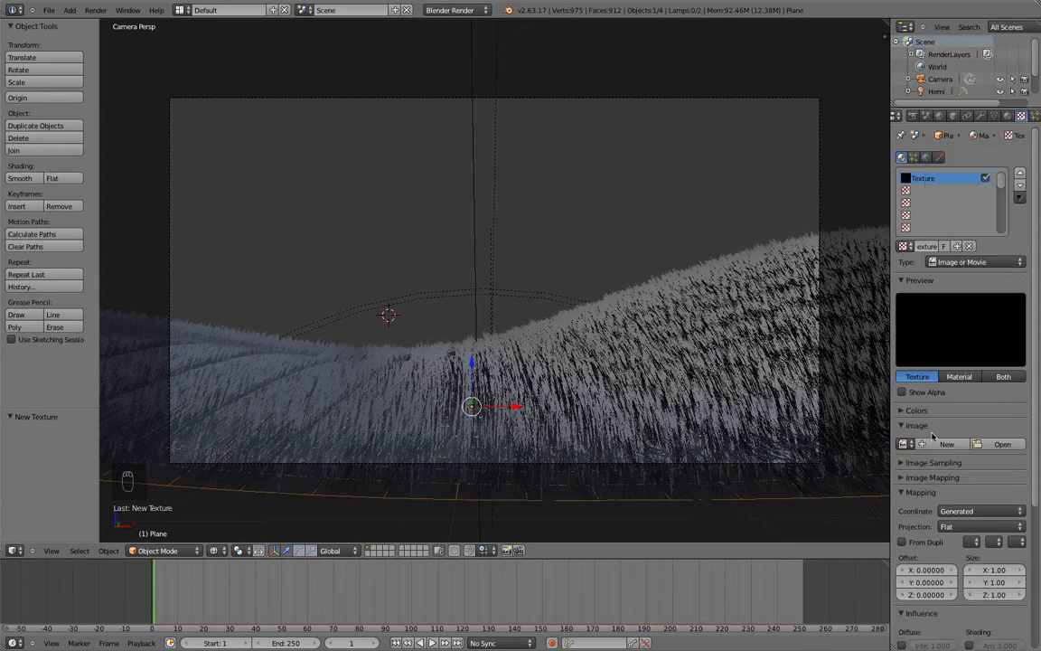
left_click(1002, 444)
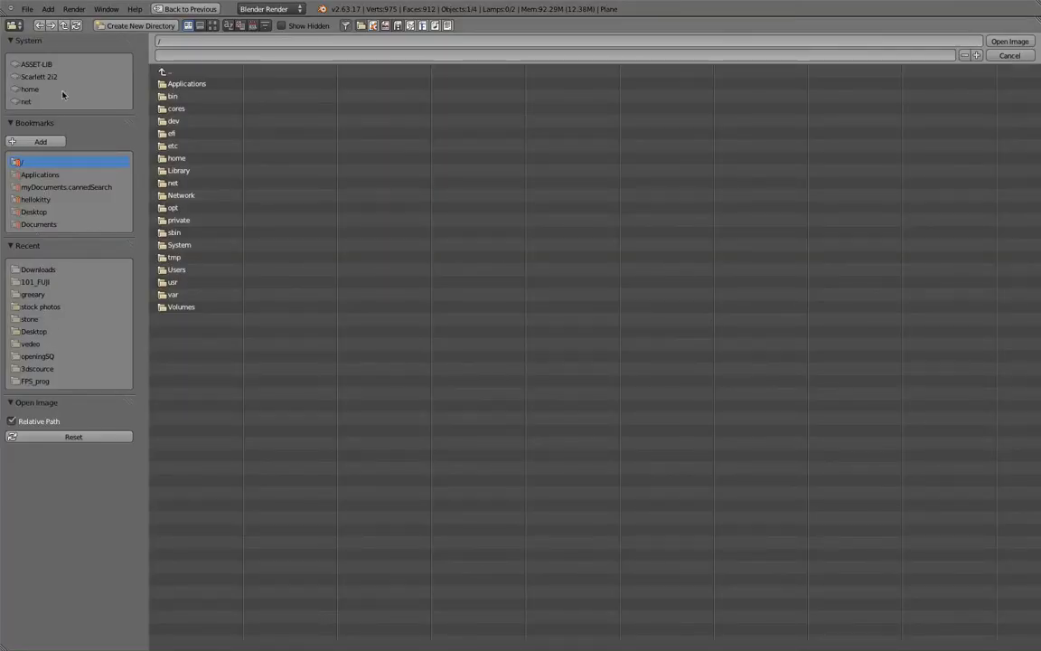
Browse the ASSET-LIB textures folders (grass, organic) with thumbnails shown.
left_click(40, 75)
left_click(36, 65)
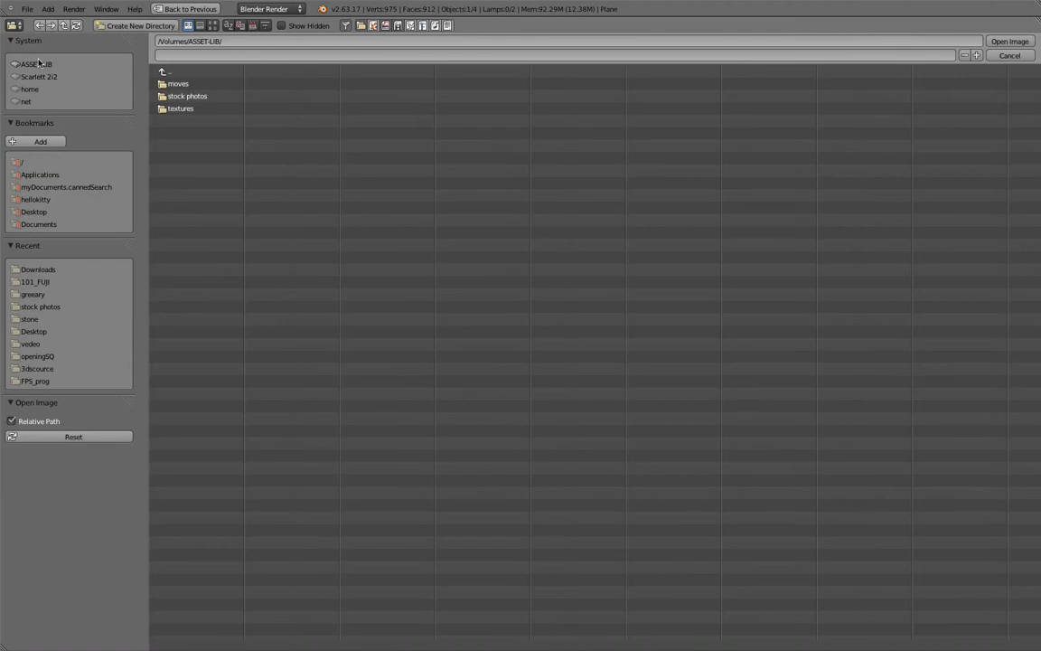
double_click(188, 110)
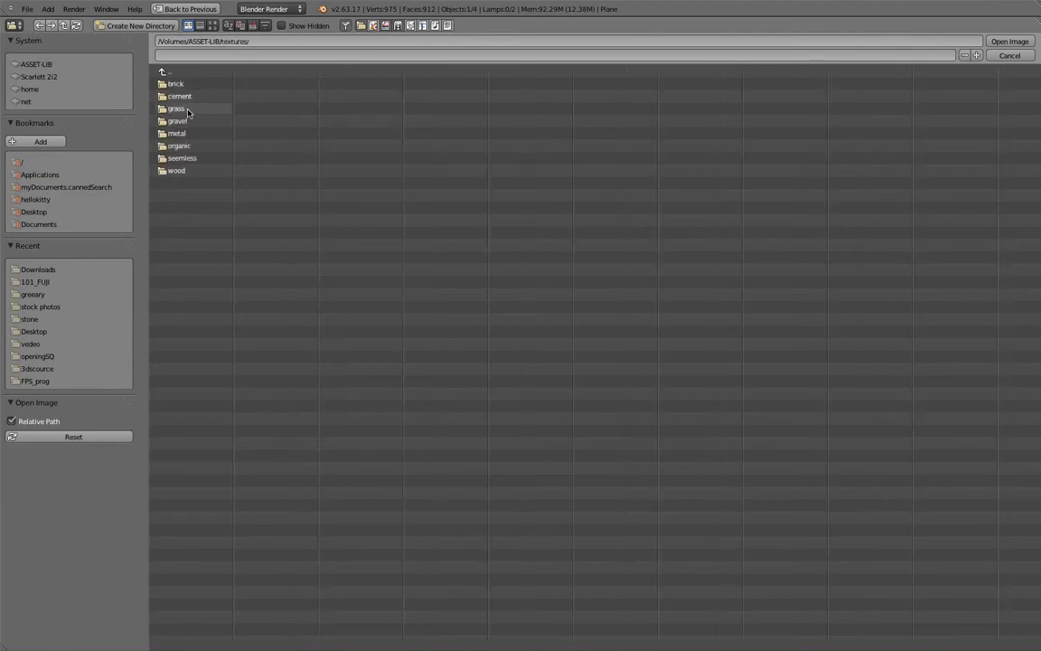
left_click(178, 111)
double_click(177, 112)
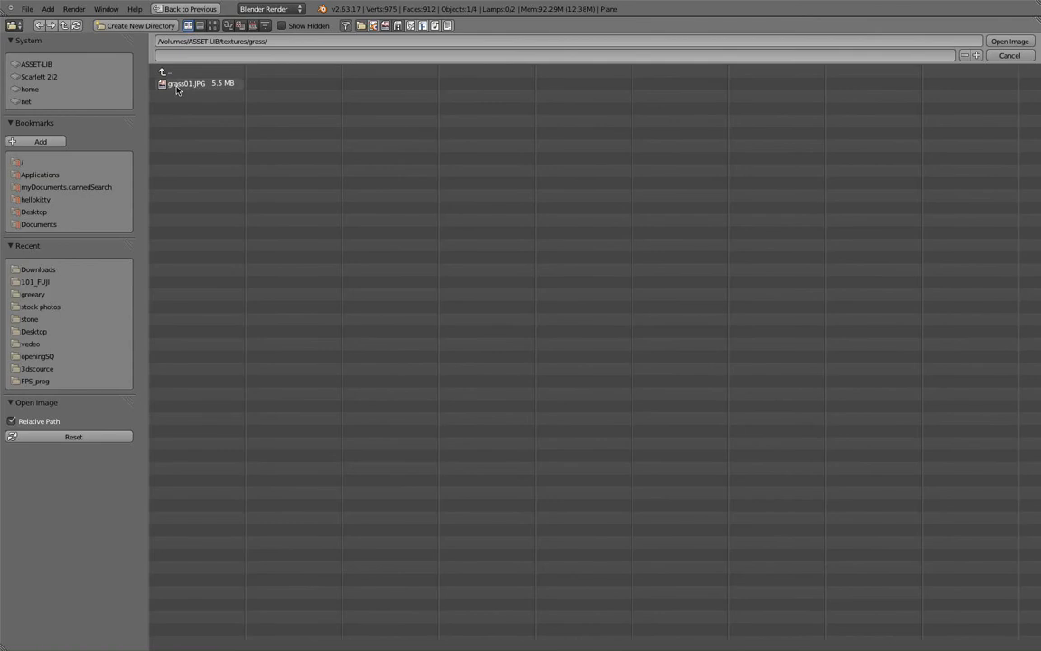
left_click(178, 84)
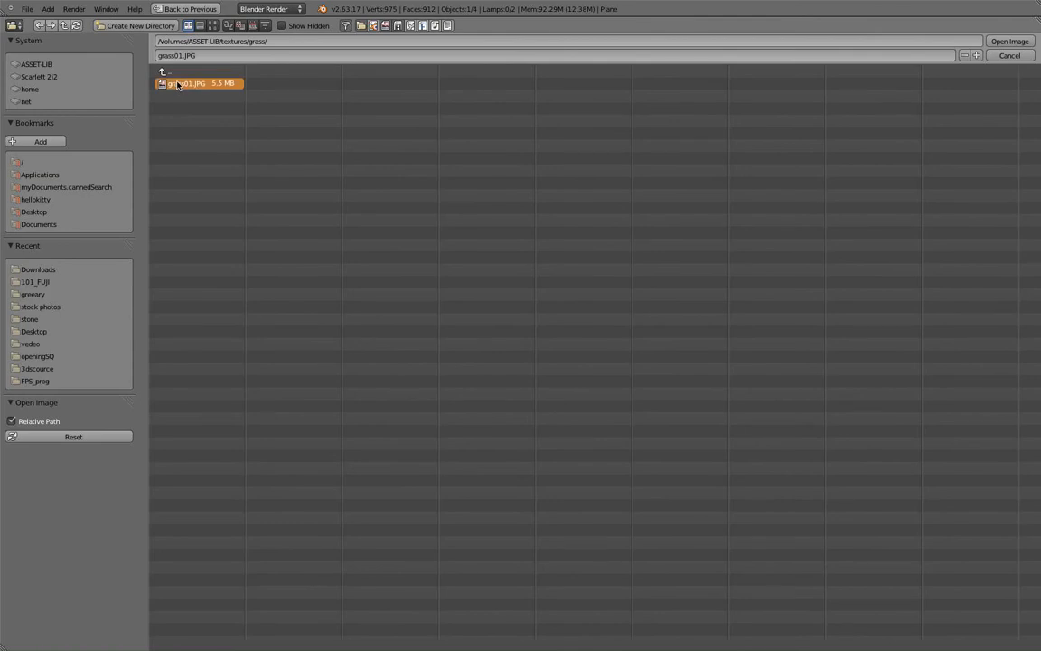
left_click(213, 25)
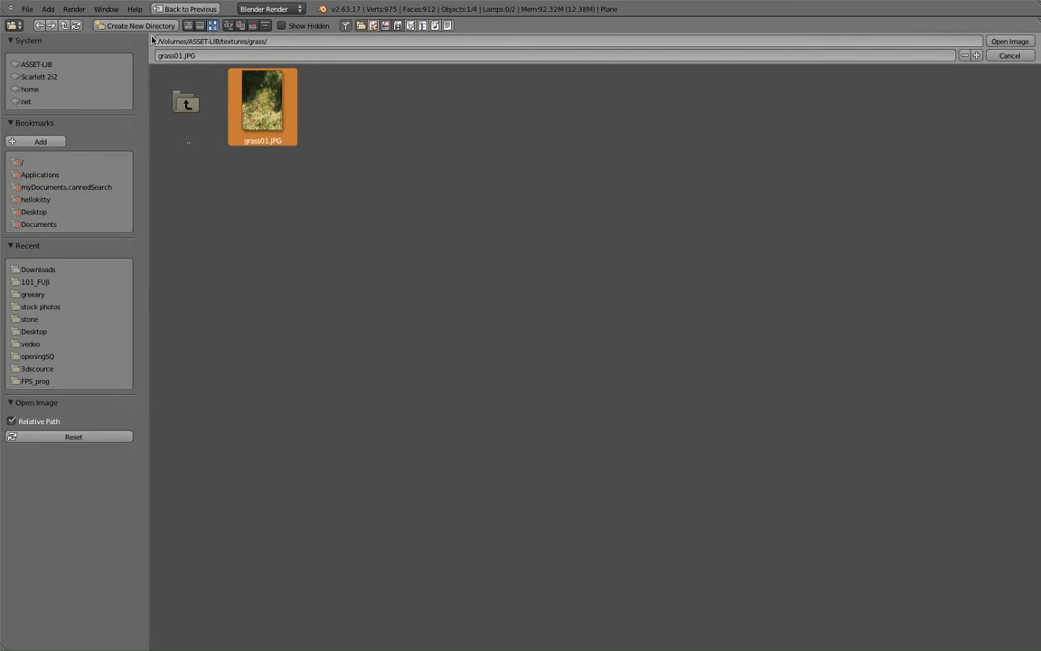
left_click(41, 27)
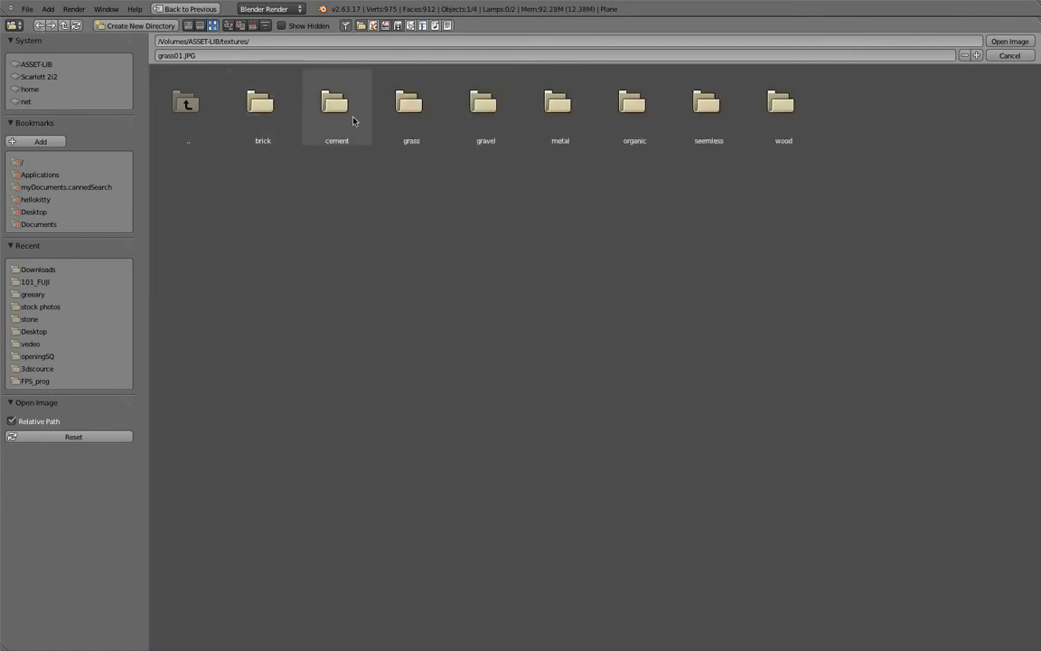
left_click(635, 123)
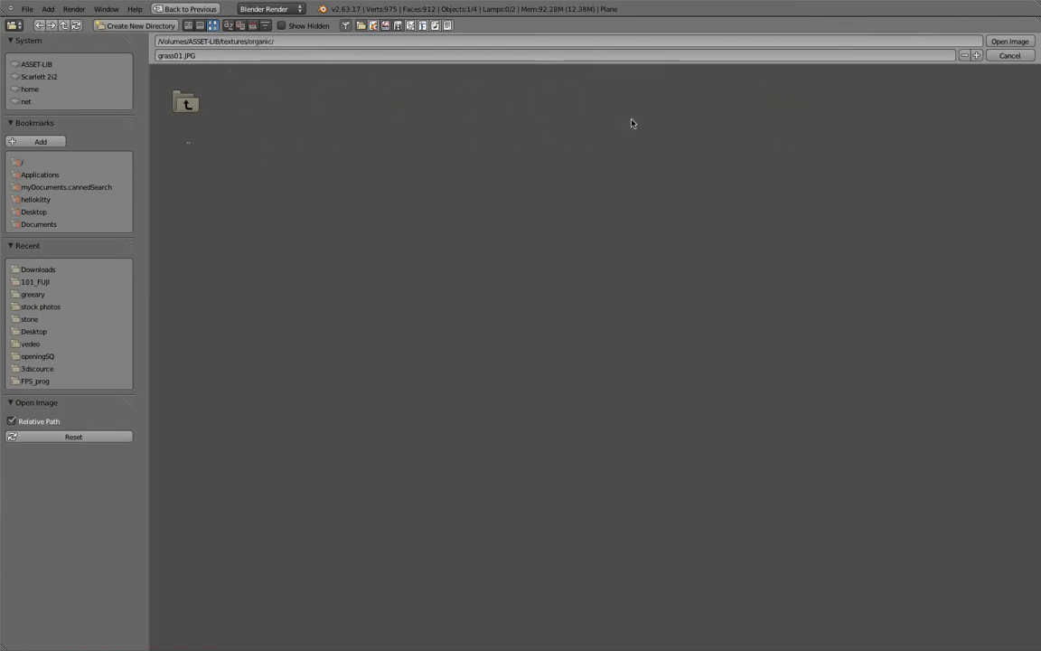
left_click(194, 90)
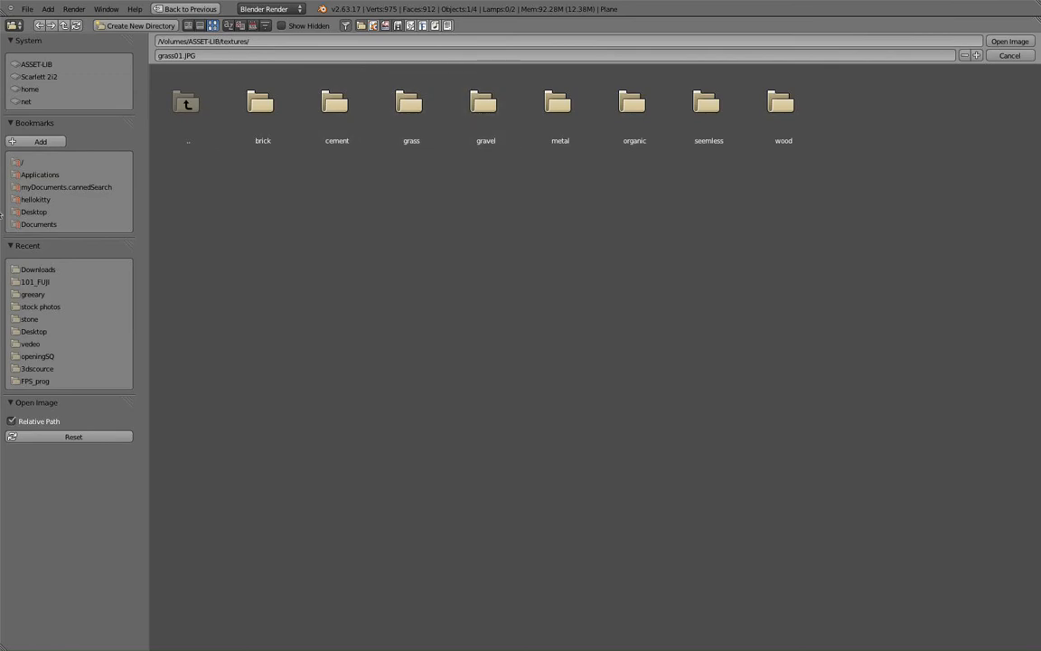
Load IMG_6511.JPG from the recent 101_FUJI folder as the texture image.
left_click(36, 281)
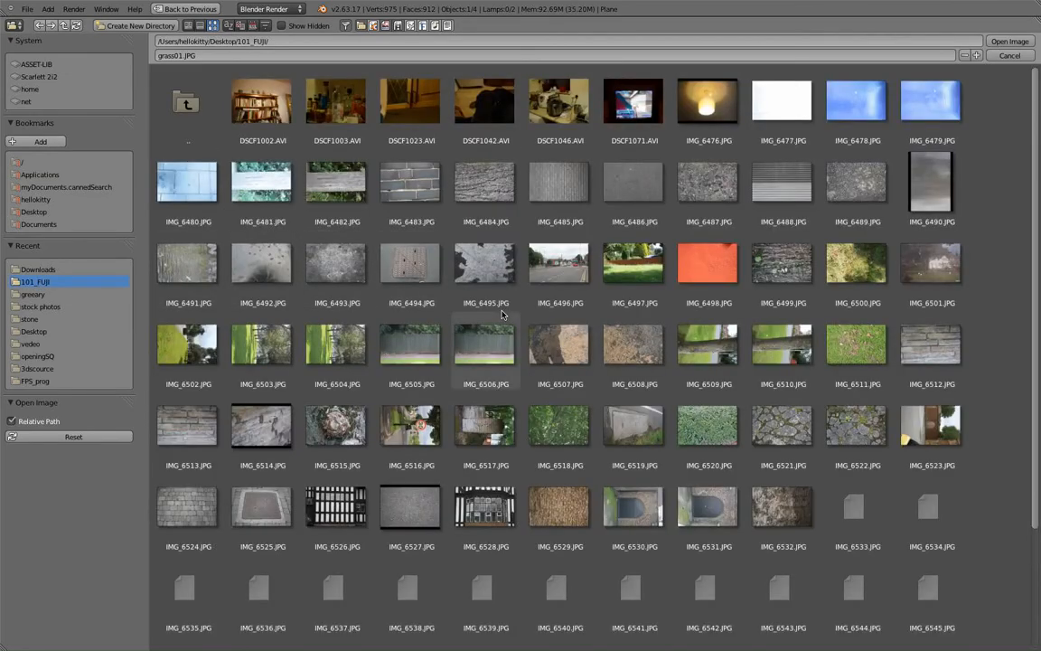
scroll(443, 298, "down", 4)
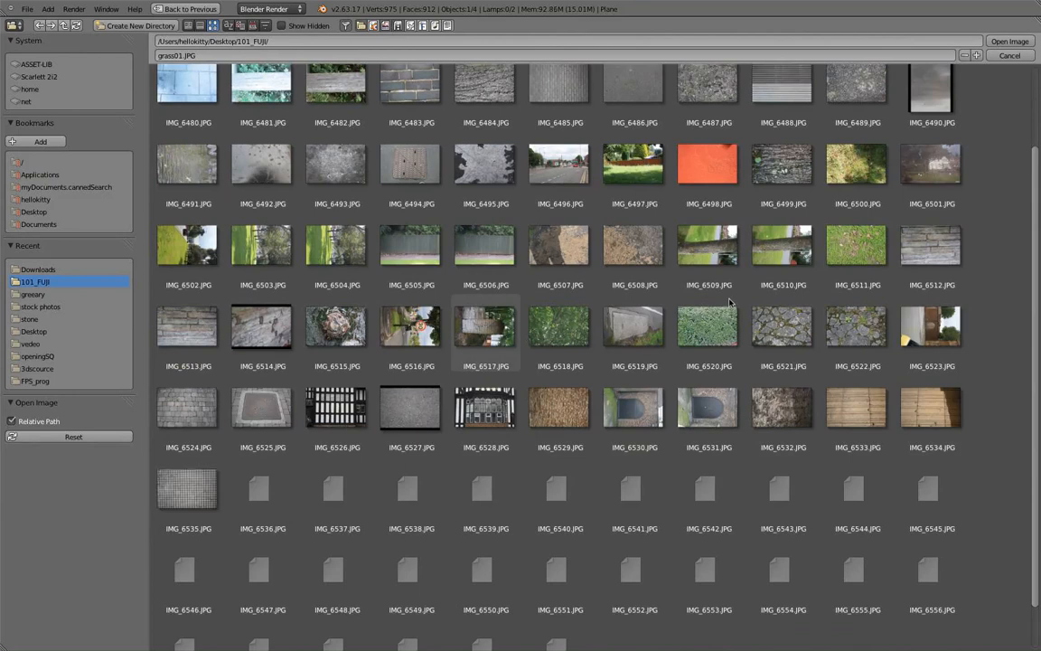
left_click(878, 244)
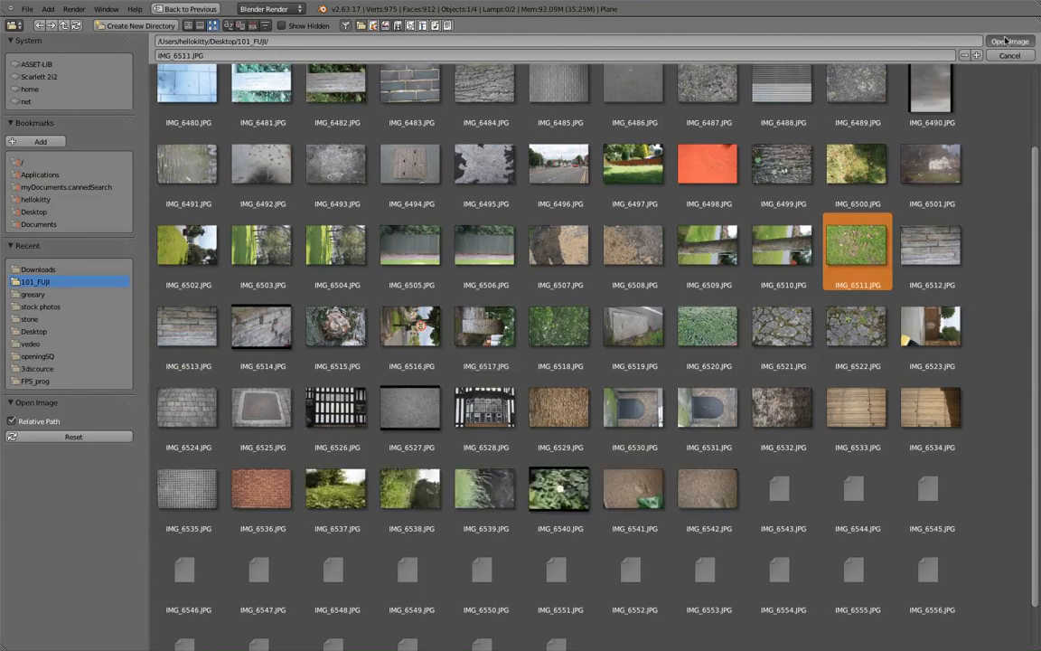
left_click(1006, 41)
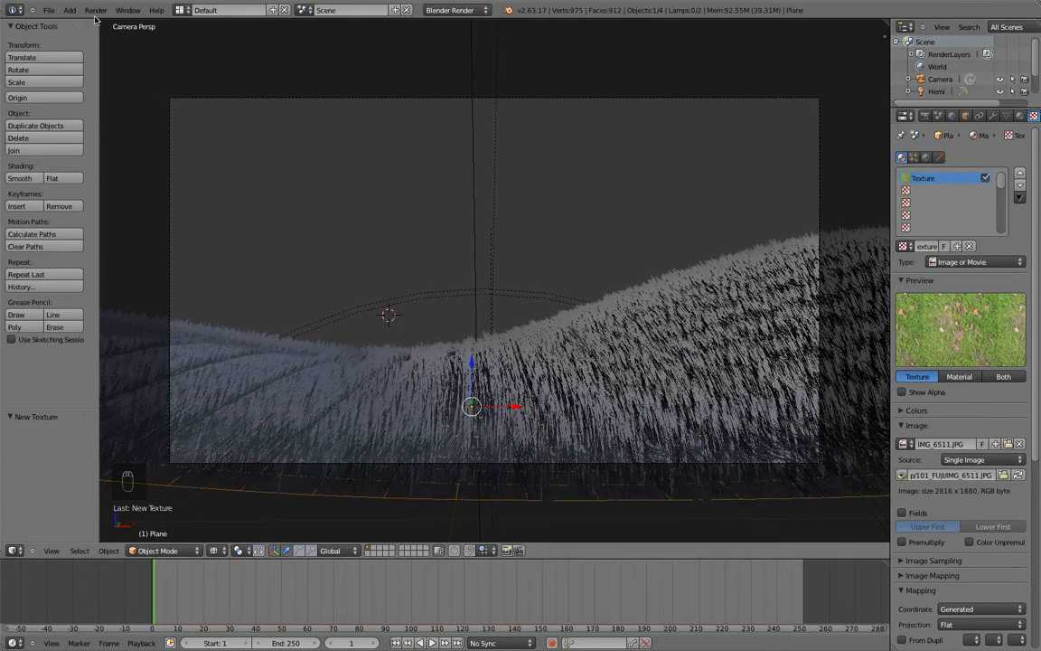
Review the texture's Mapping (Generated, flat) and Influence (diffuse colour 1.000, Mix) settings.
scroll(1027, 429, "down", 4)
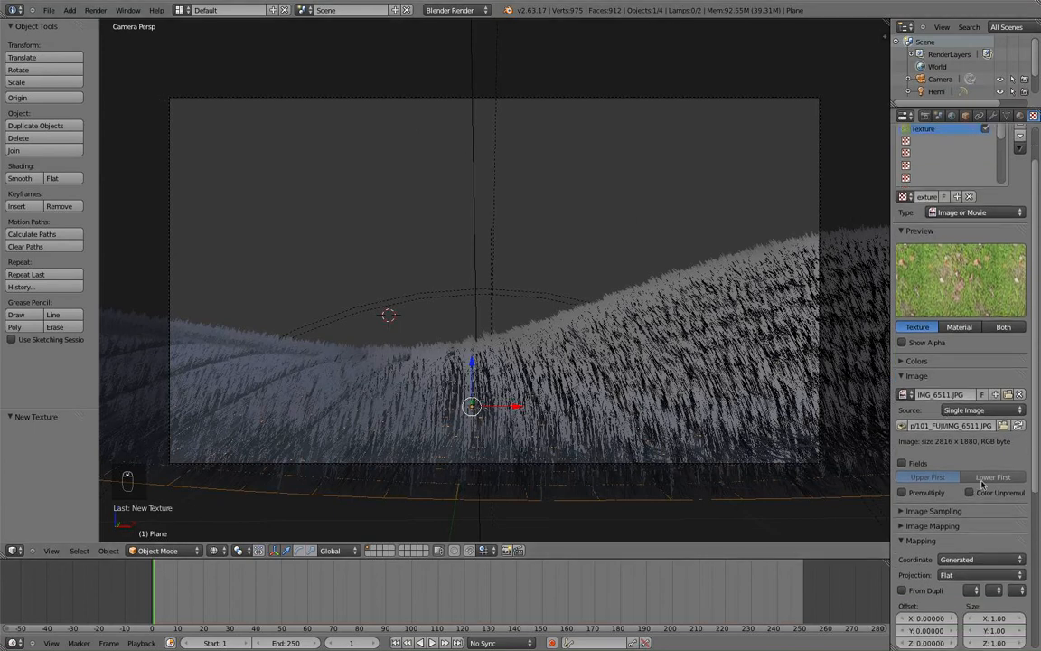
scroll(1027, 428, "down", 10)
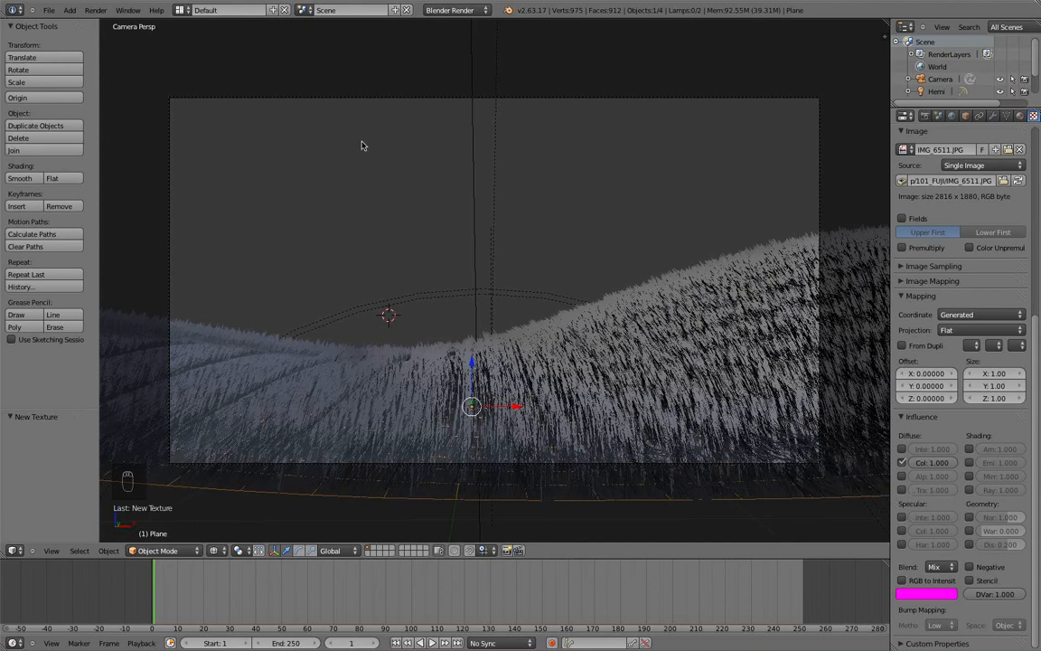
left_click(98, 12)
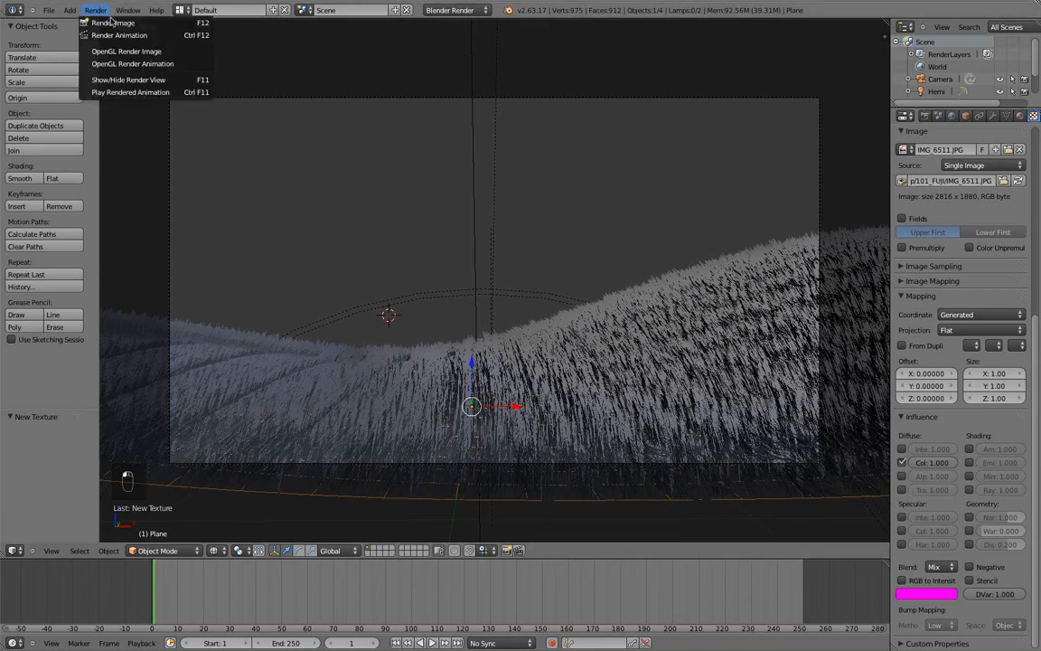
Render the camera view image and keep the building Render Result in view.
left_click(110, 22)
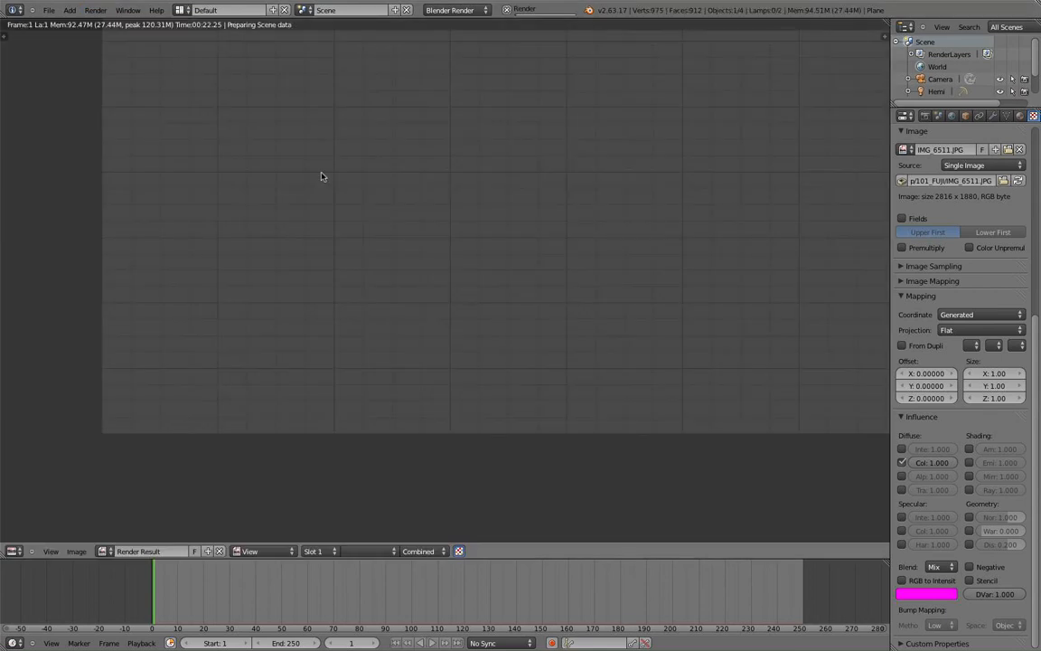
scroll(407, 216, "down", 2)
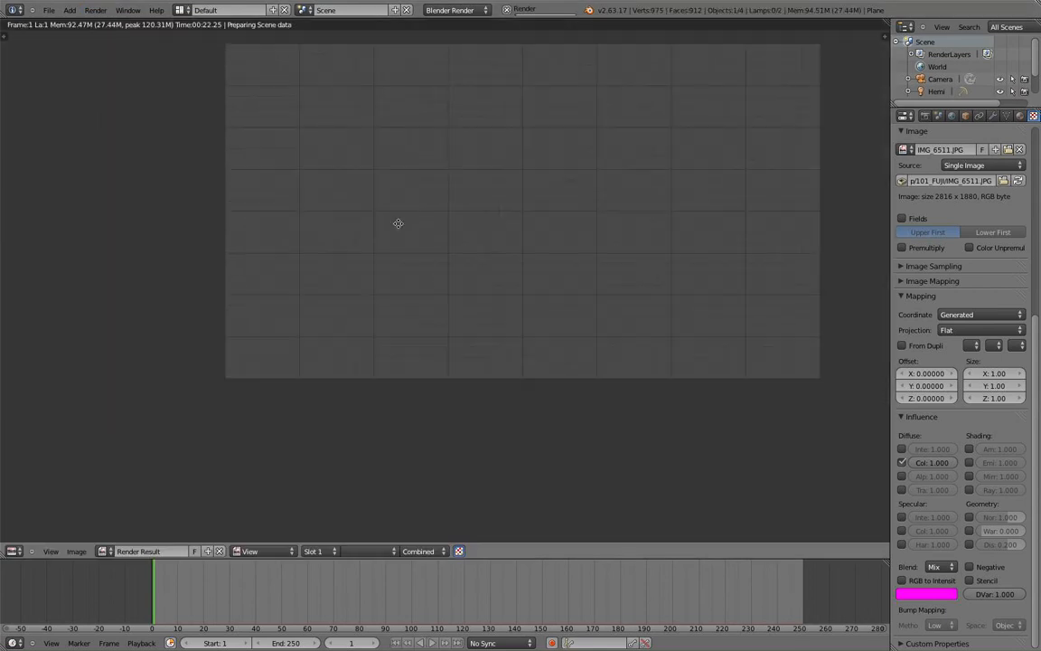
middle_click_drag(399, 224, 382, 262)
scroll(386, 267, "up", 1)
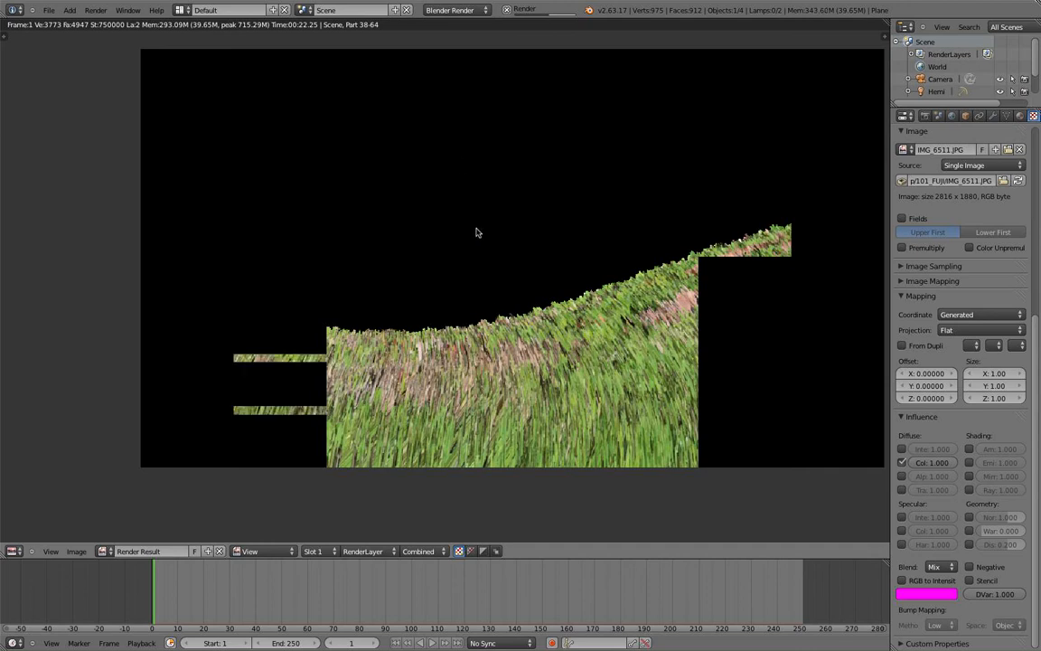
Zoom and pan around the finished render to inspect the photo-coloured grass across the wavy slope.
scroll(426, 318, "up", 1)
scroll(436, 379, "up", 5)
scroll(461, 335, "down", 6)
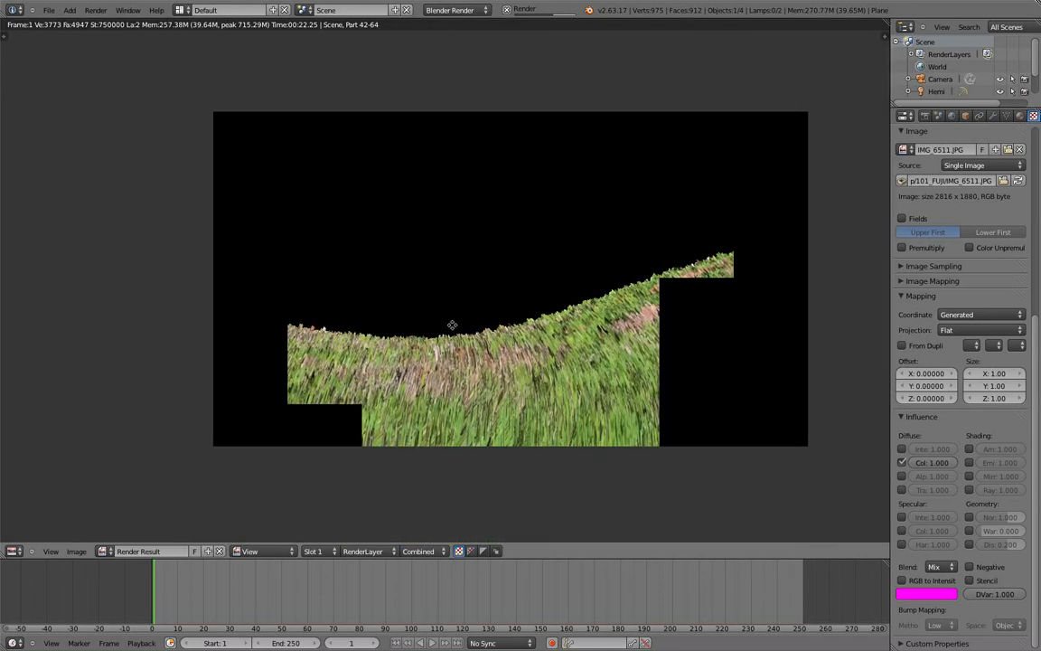
scroll(453, 327, "up", 2)
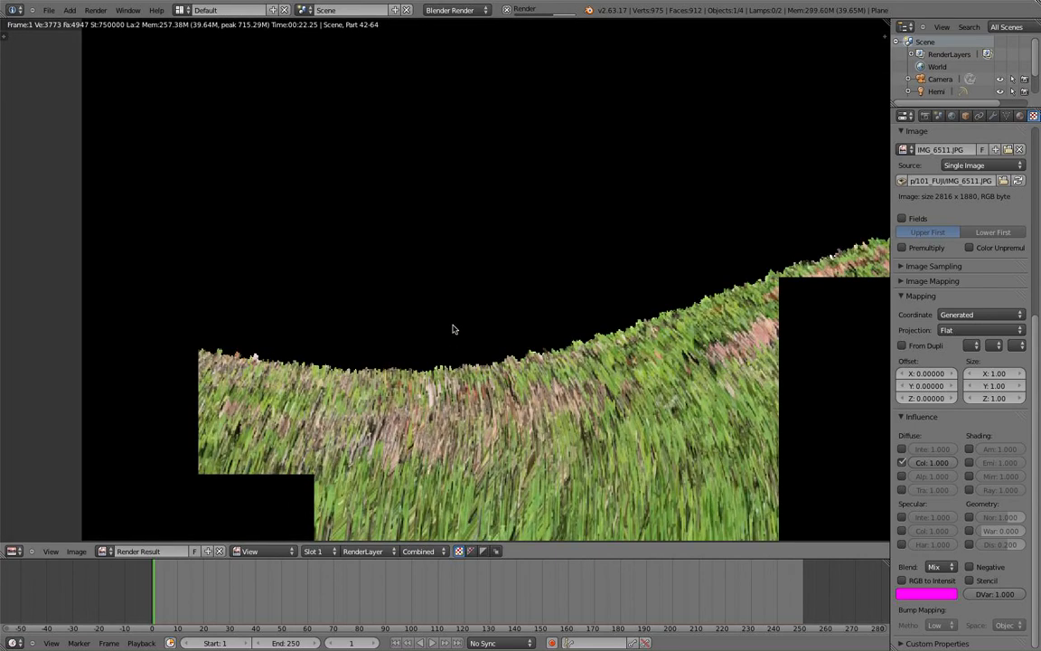
scroll(481, 333, "down", 2)
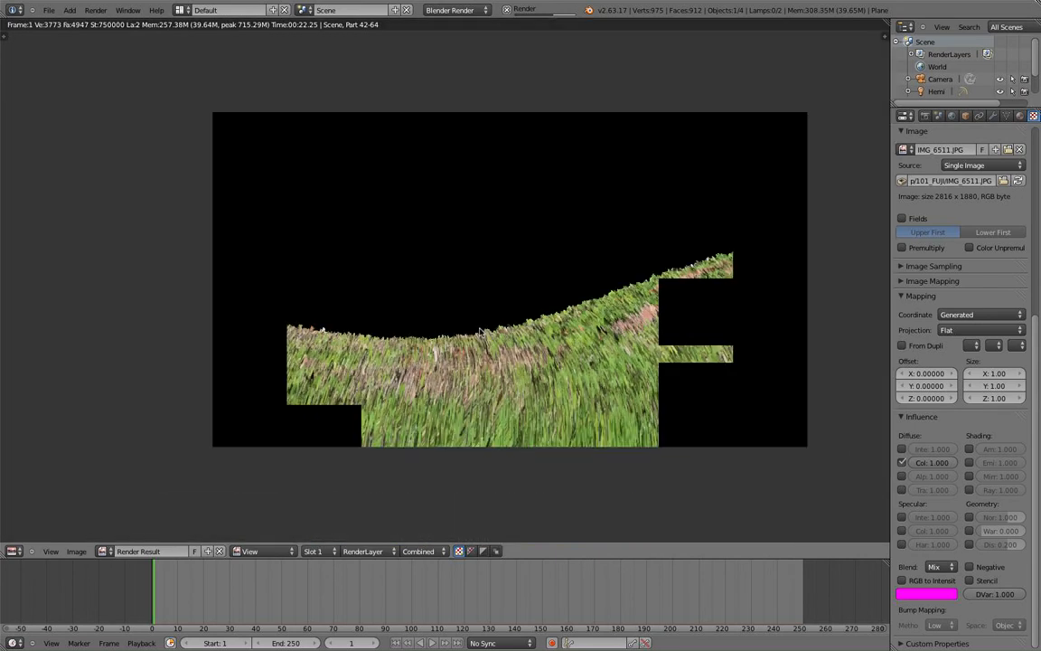
scroll(481, 333, "up", 1)
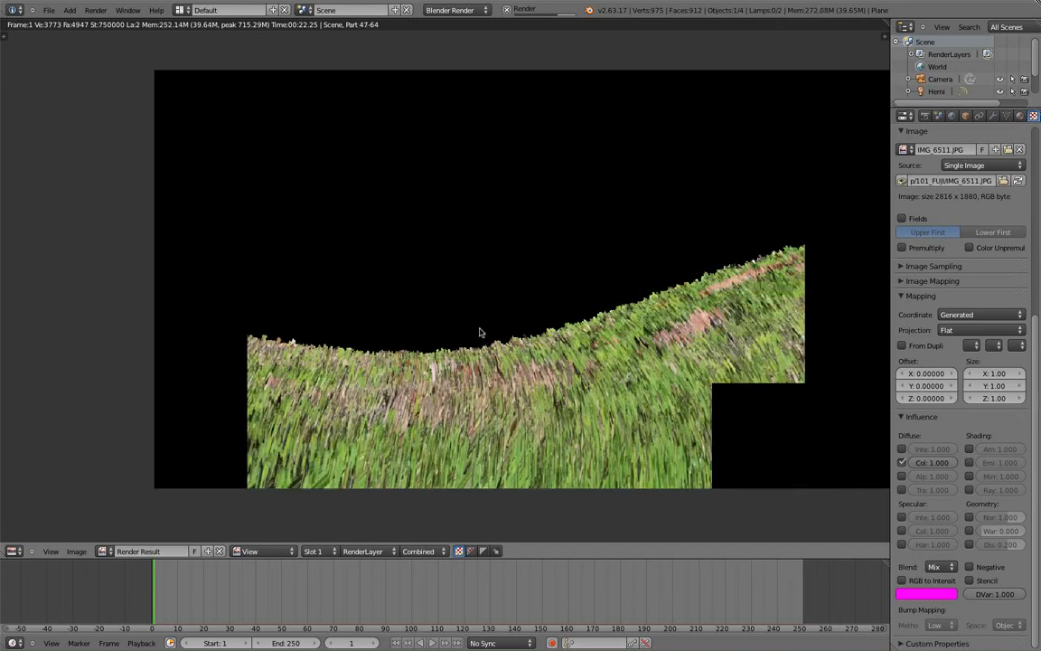
scroll(480, 331, "down", 2)
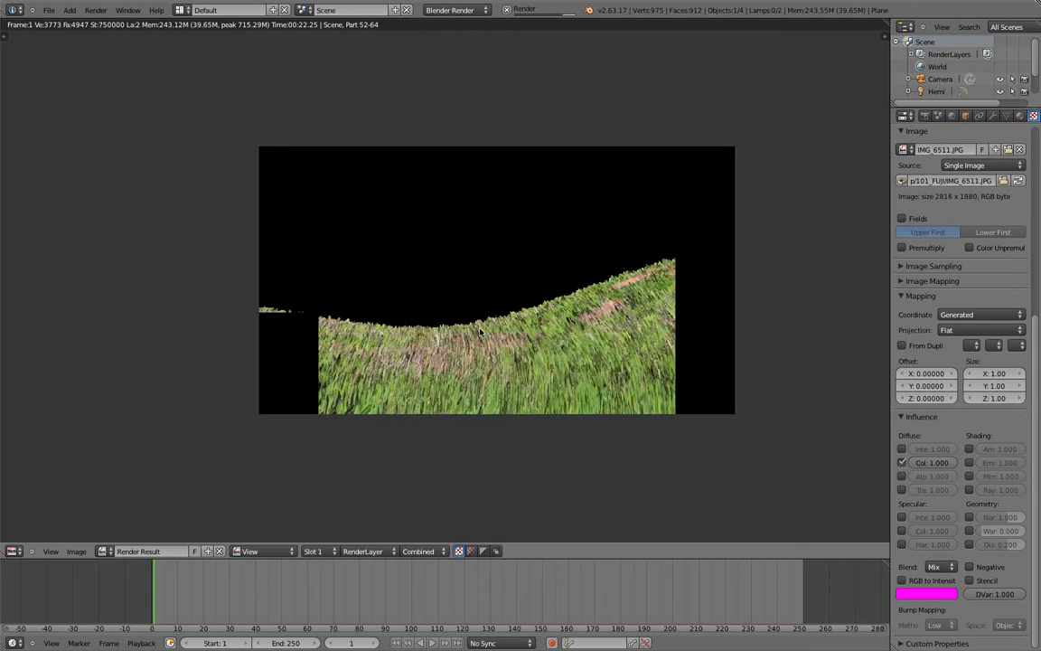
scroll(480, 332, "up", 2)
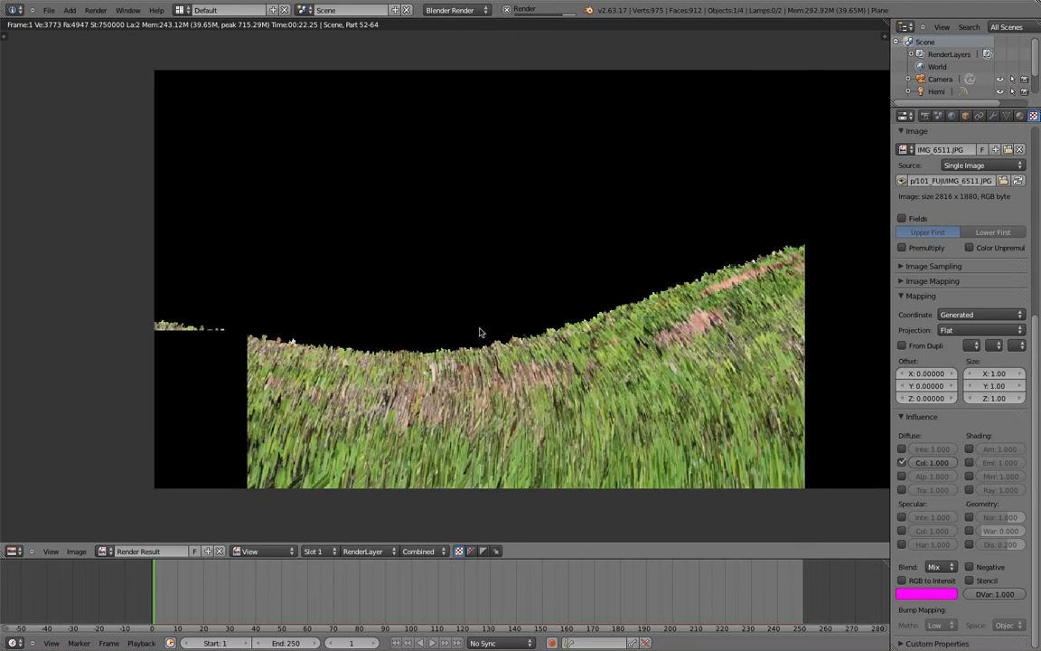
scroll(480, 331, "down", 1)
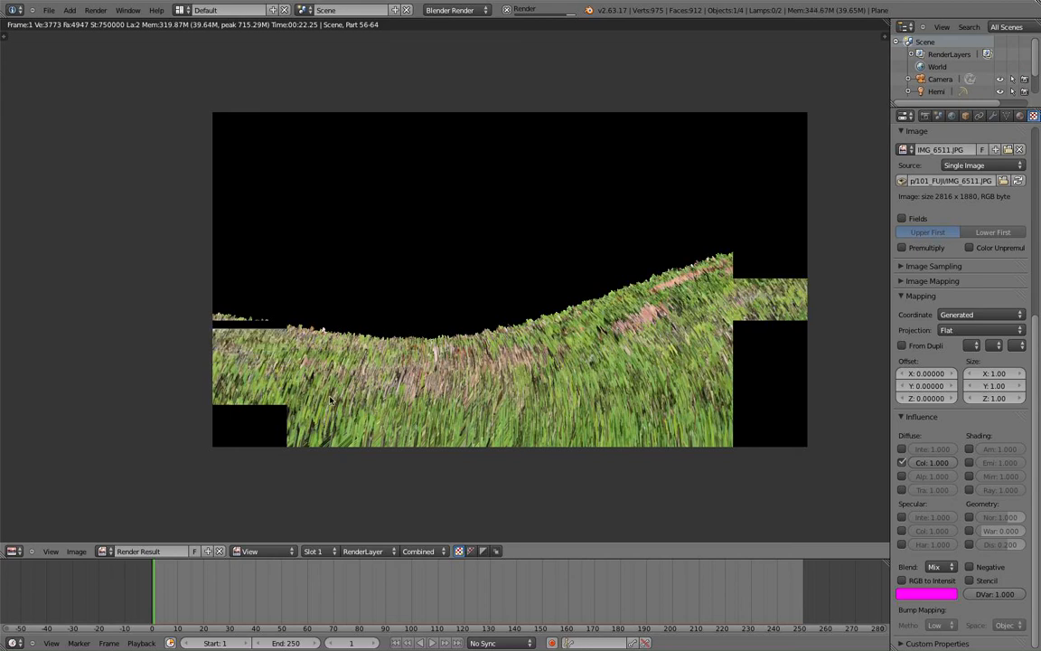
scroll(362, 397, "up", 1)
scroll(366, 395, "up", 1)
scroll(348, 366, "down", 1)
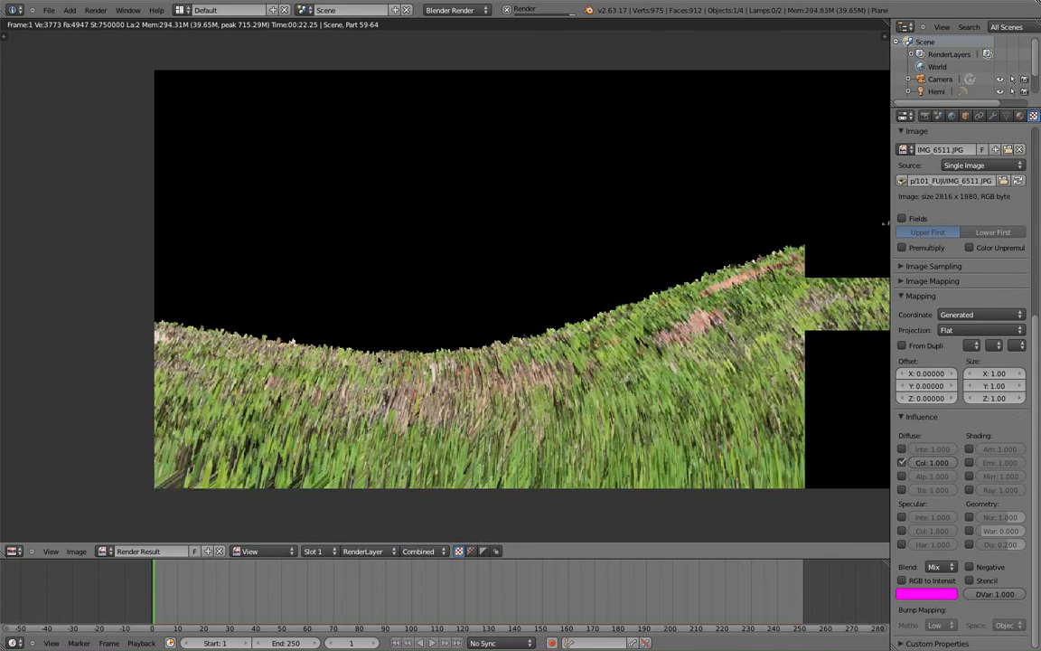
scroll(433, 374, "down", 2)
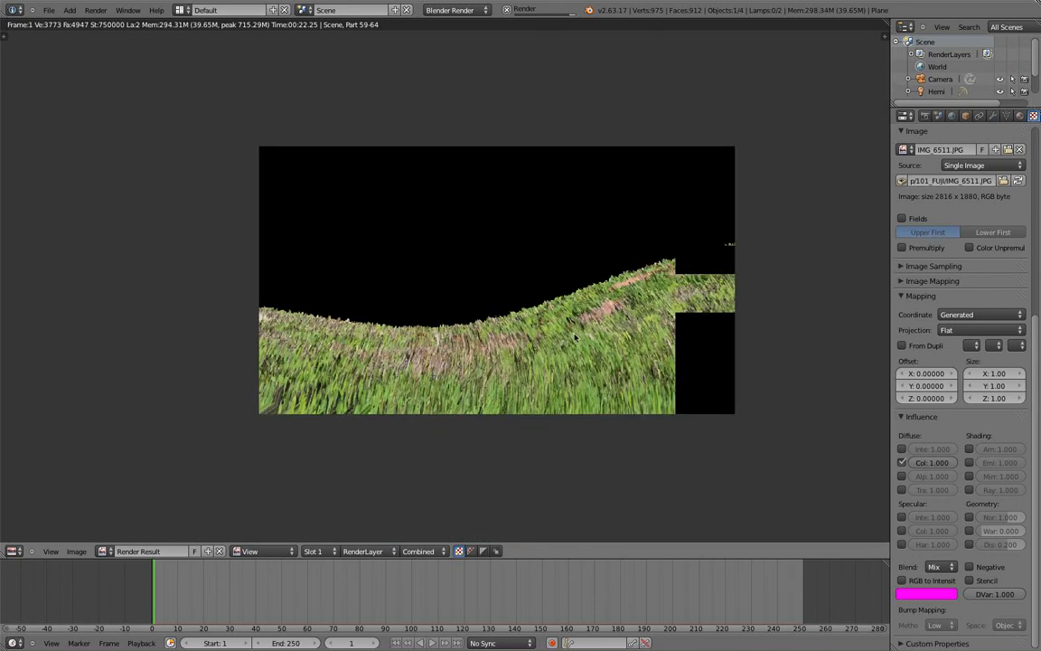
scroll(575, 337, "up", 3)
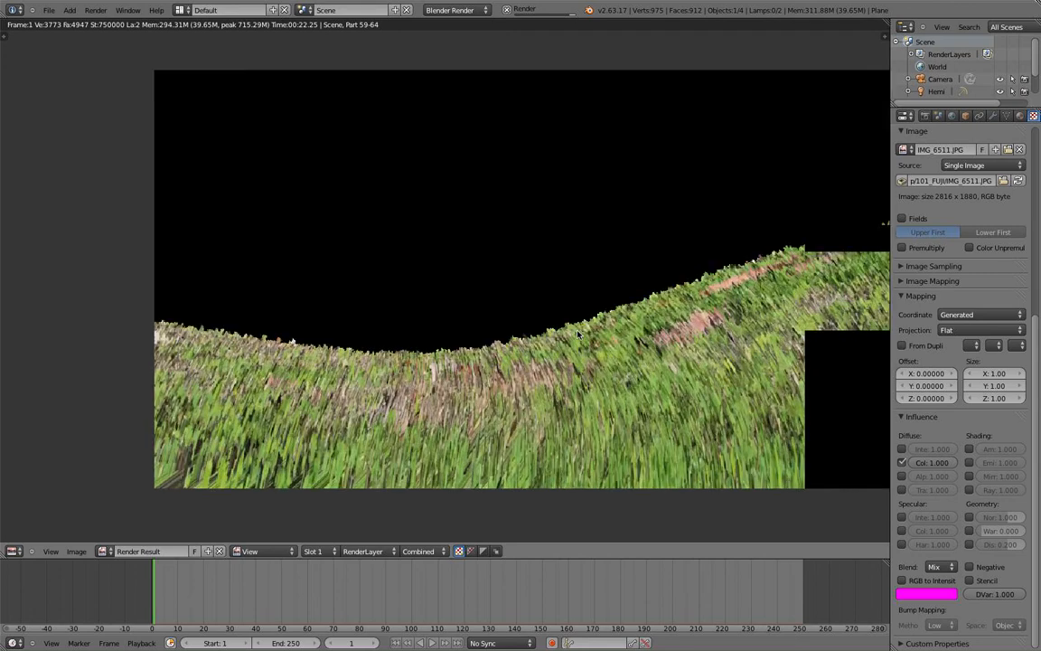
scroll(578, 335, "down", 1)
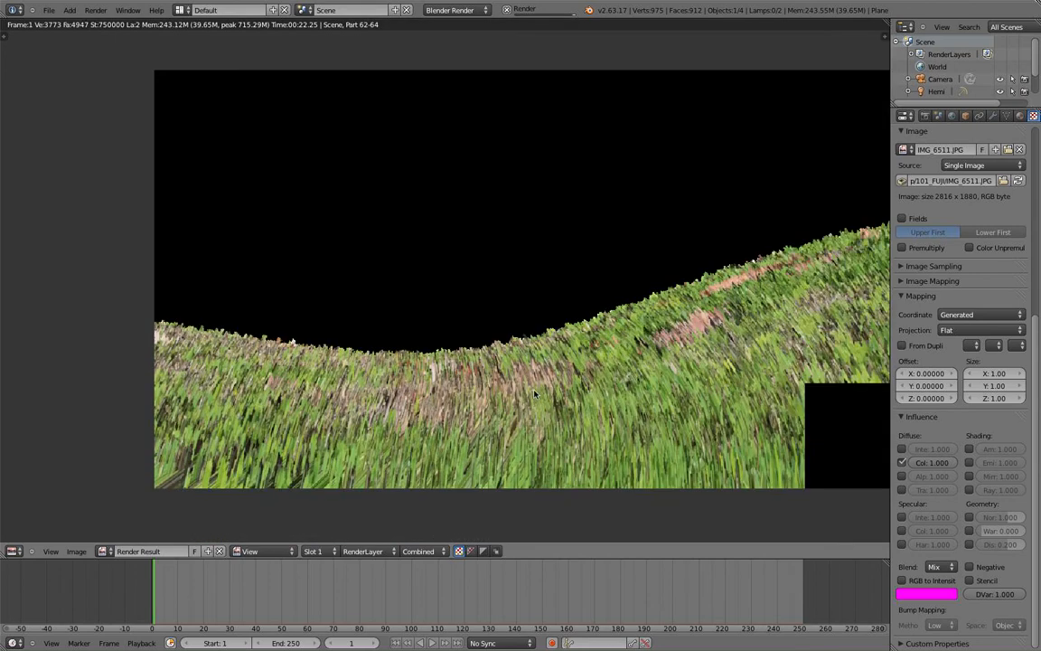
scroll(534, 393, "up", 5)
middle_click_drag(421, 425, 517, 305)
scroll(436, 311, "down", 1)
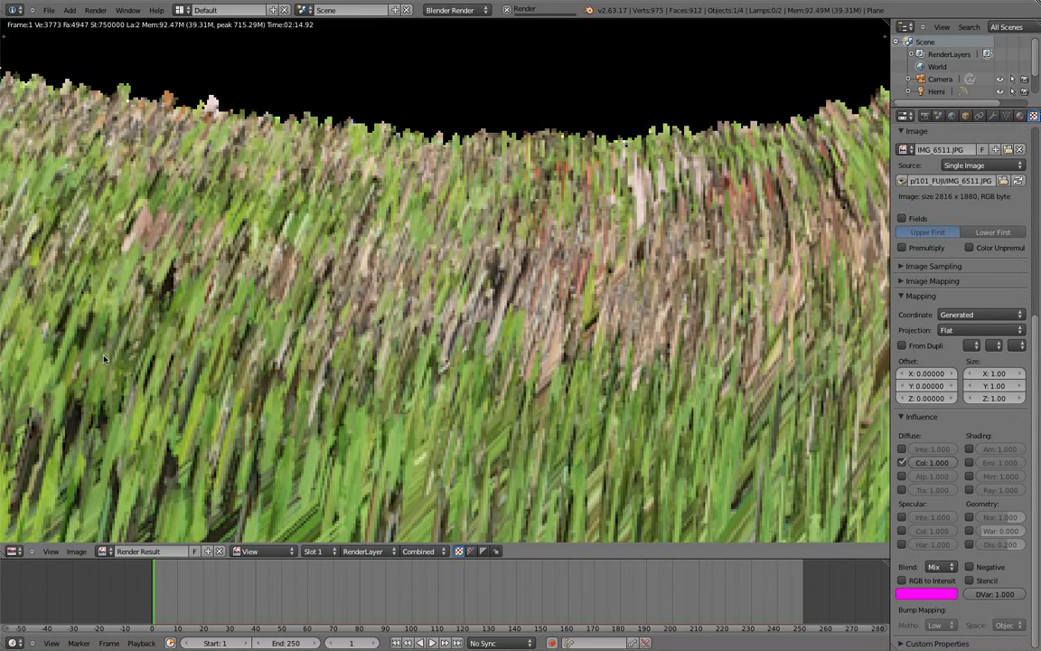
scroll(413, 295, "down", 4)
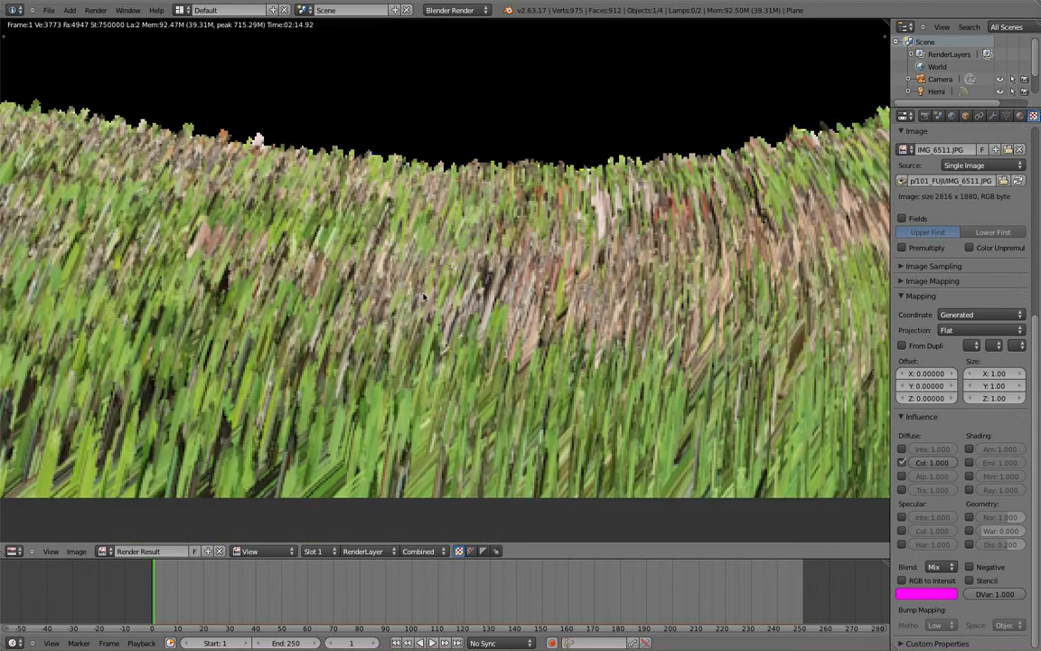
middle_click_drag(580, 261, 425, 316)
scroll(652, 270, "up", 1)
middle_click_drag(673, 271, 445, 371)
scroll(767, 271, "up", 1)
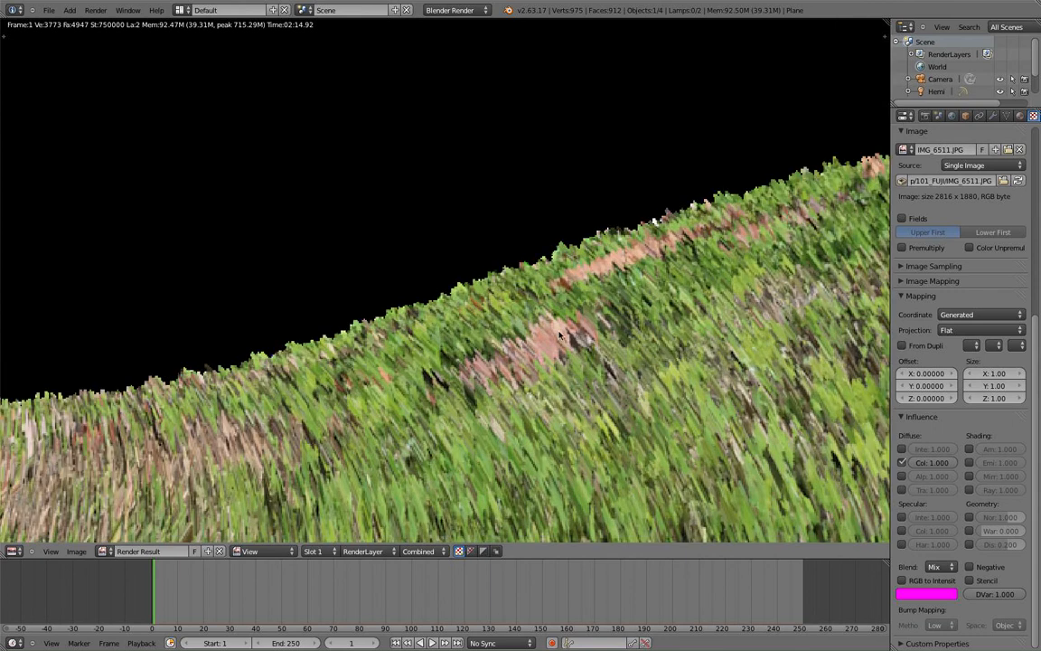
middle_click_drag(560, 336, 523, 242)
scroll(232, 363, "down", 1)
middle_click_drag(232, 363, 332, 404)
scroll(333, 404, "down", 3)
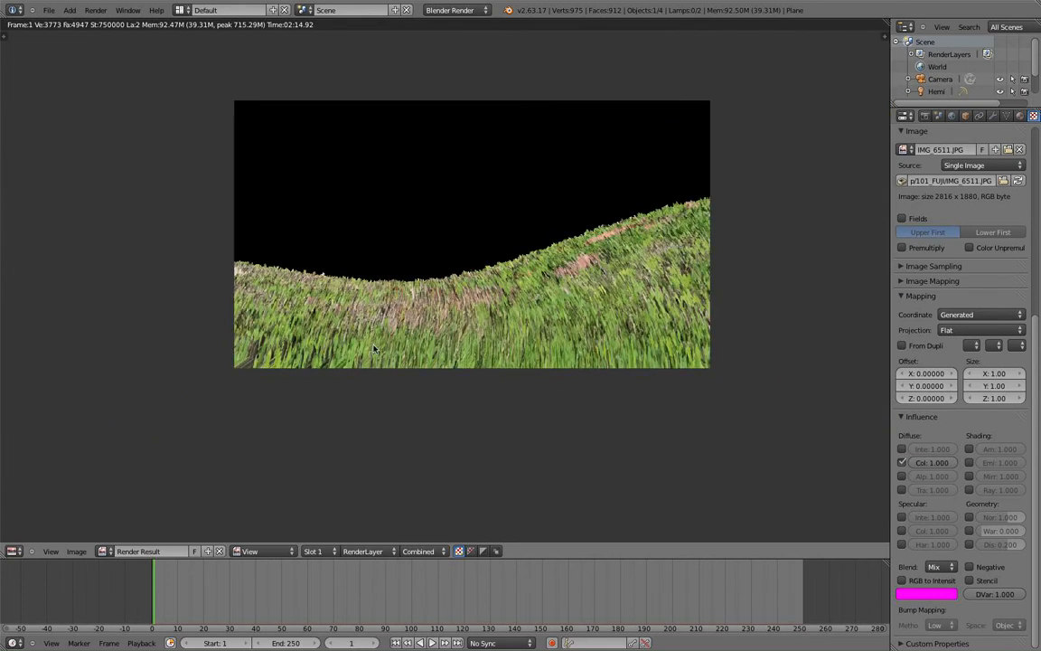
middle_click_drag(371, 350, 367, 429)
scroll(367, 429, "up", 2)
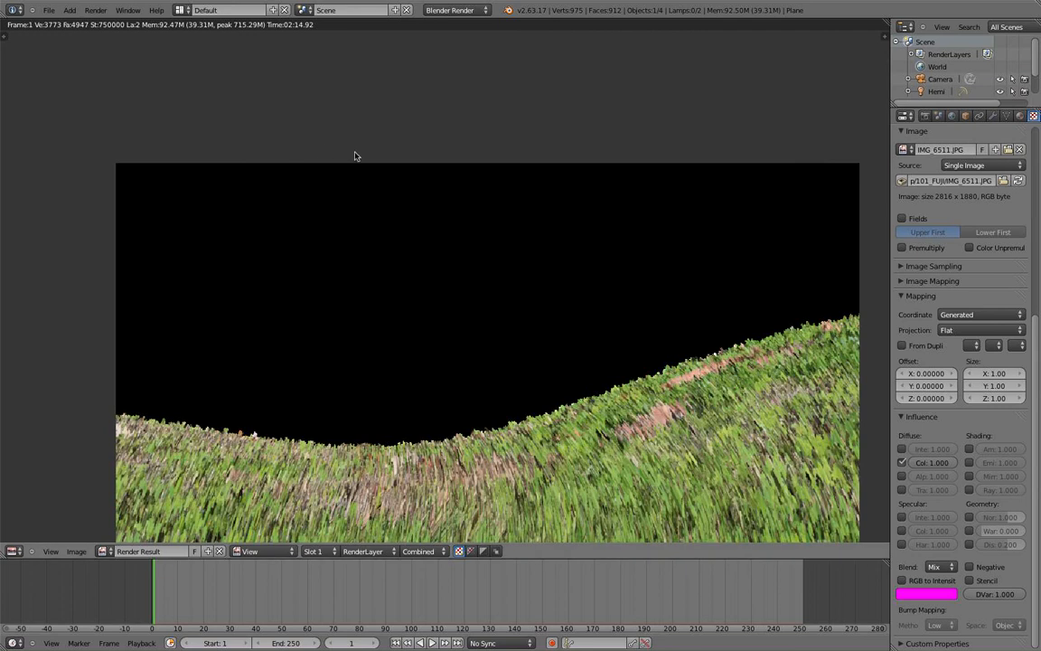
scroll(360, 127, "down", 3)
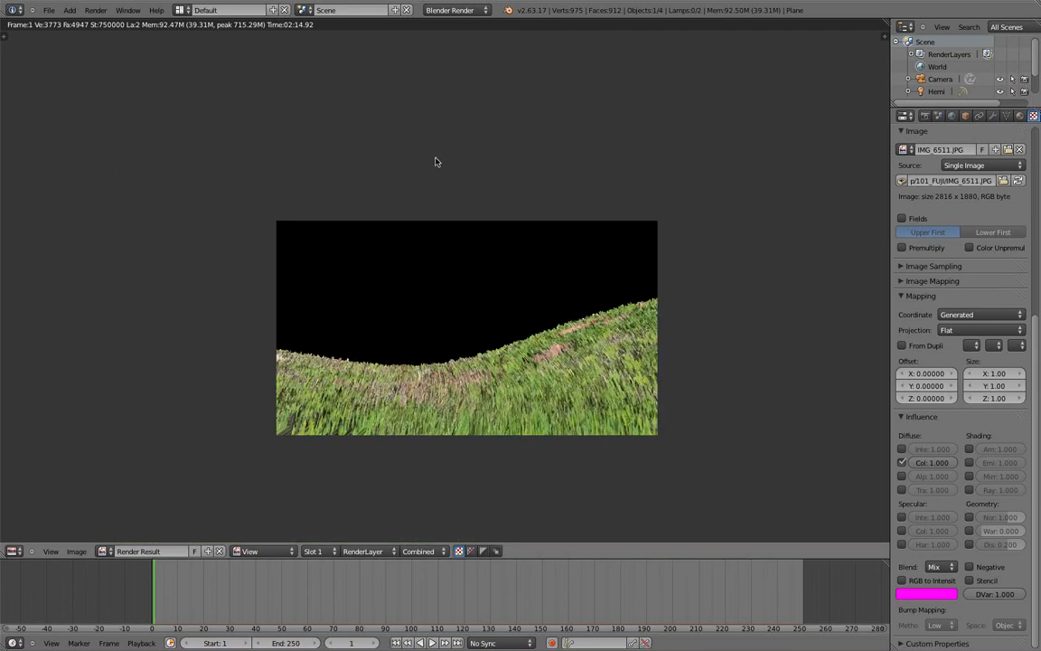
Enter Particle Mode and comb a teardrop-shaped patch of hair in the slope's centre.
key("Escape")
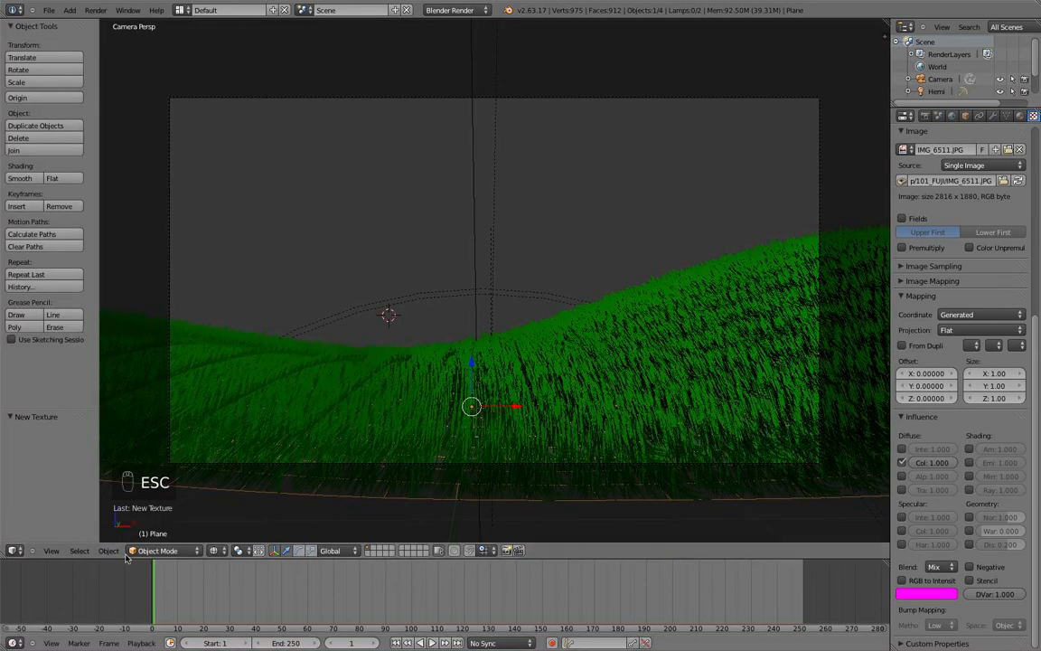
left_click(152, 551)
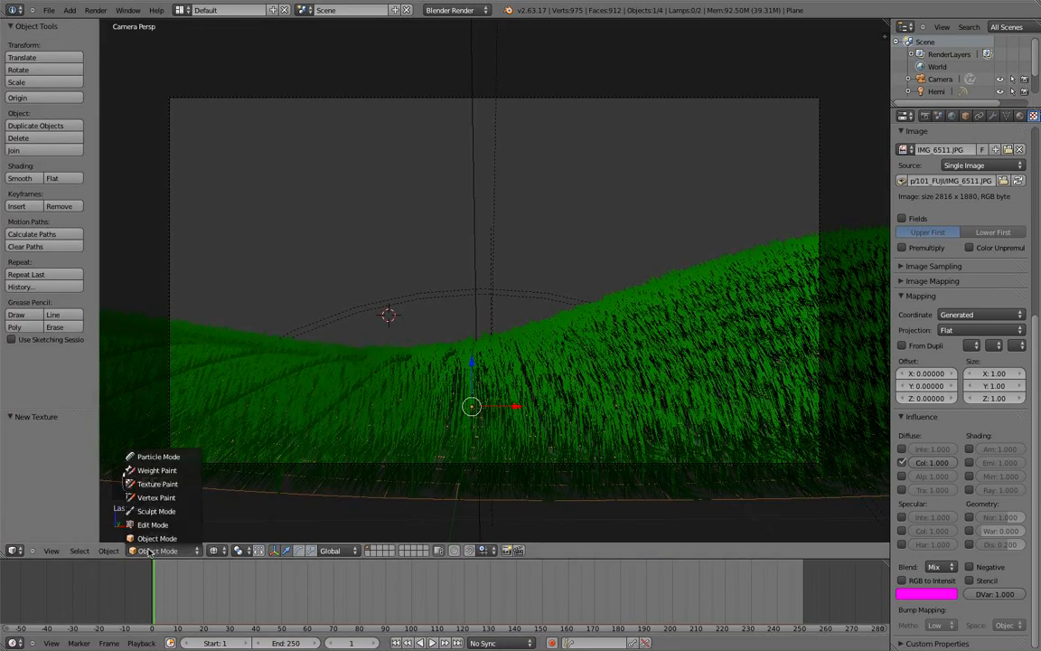
left_click(181, 459)
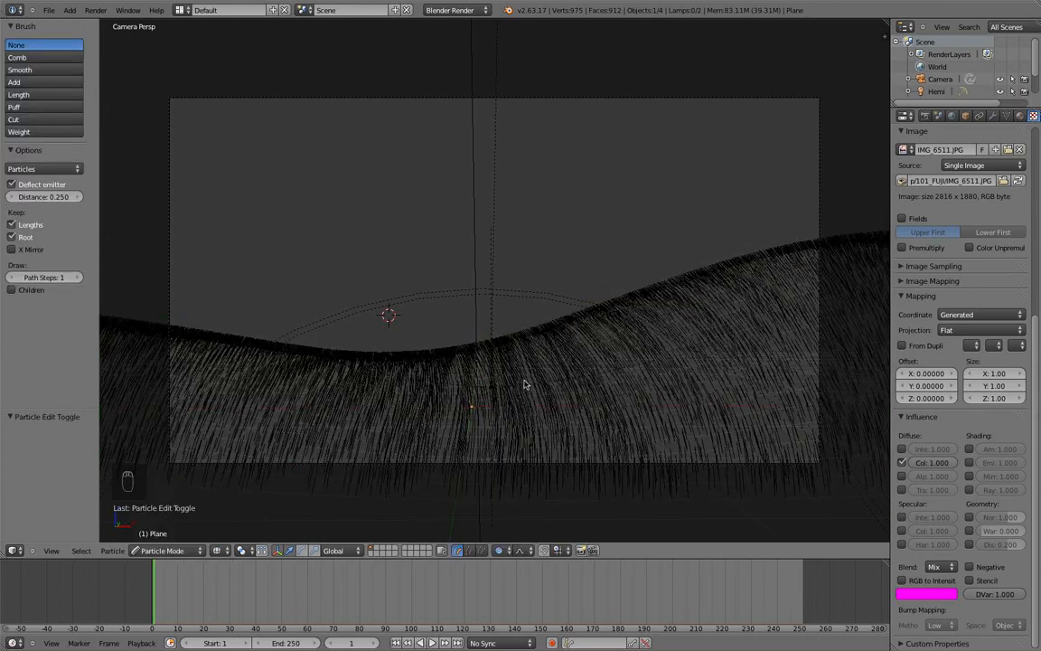
left_click(33, 57)
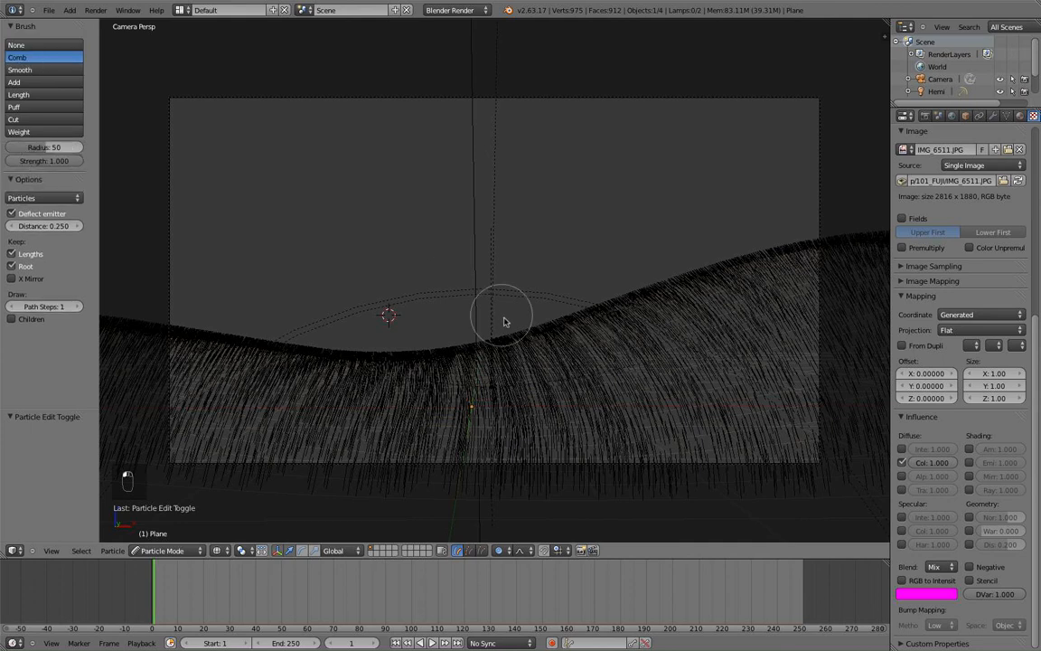
mouse_move(511, 394)
left_mouse_down()
mouse_move(533, 384)
mouse_move(500, 390)
mouse_move(515, 335)
mouse_move(512, 366)
mouse_move(522, 377)
mouse_move(504, 430)
mouse_move(547, 426)
mouse_move(473, 446)
mouse_move(469, 398)
mouse_move(455, 382)
mouse_move(471, 463)
mouse_move(469, 436)
mouse_move(432, 434)
mouse_move(449, 387)
mouse_move(484, 365)
mouse_move(467, 359)
left_mouse_up()
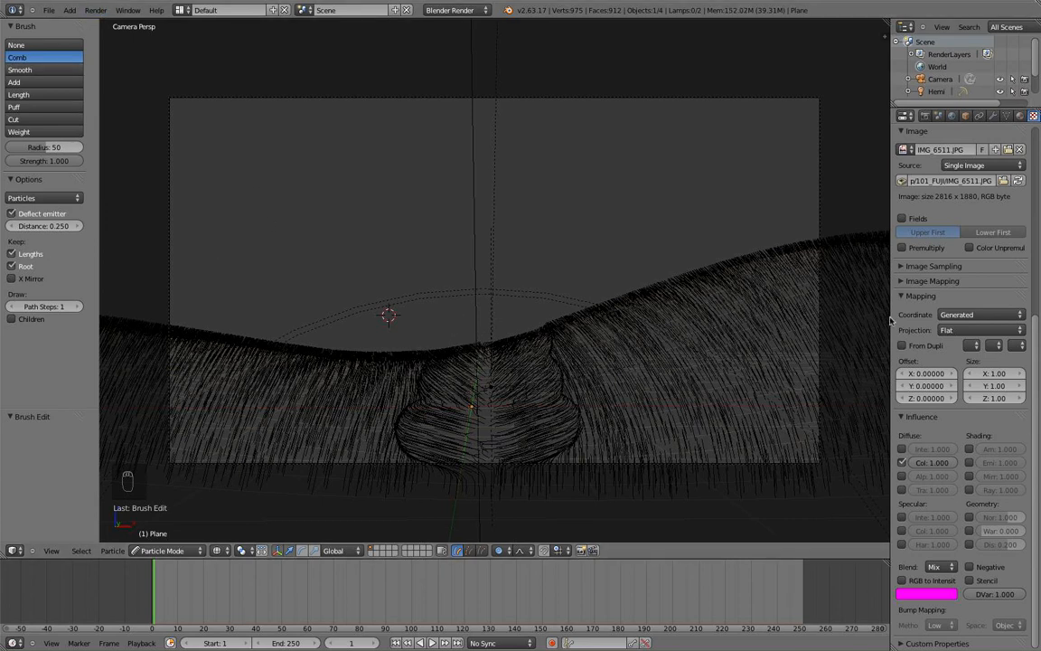
scroll(913, 271, "up", 4)
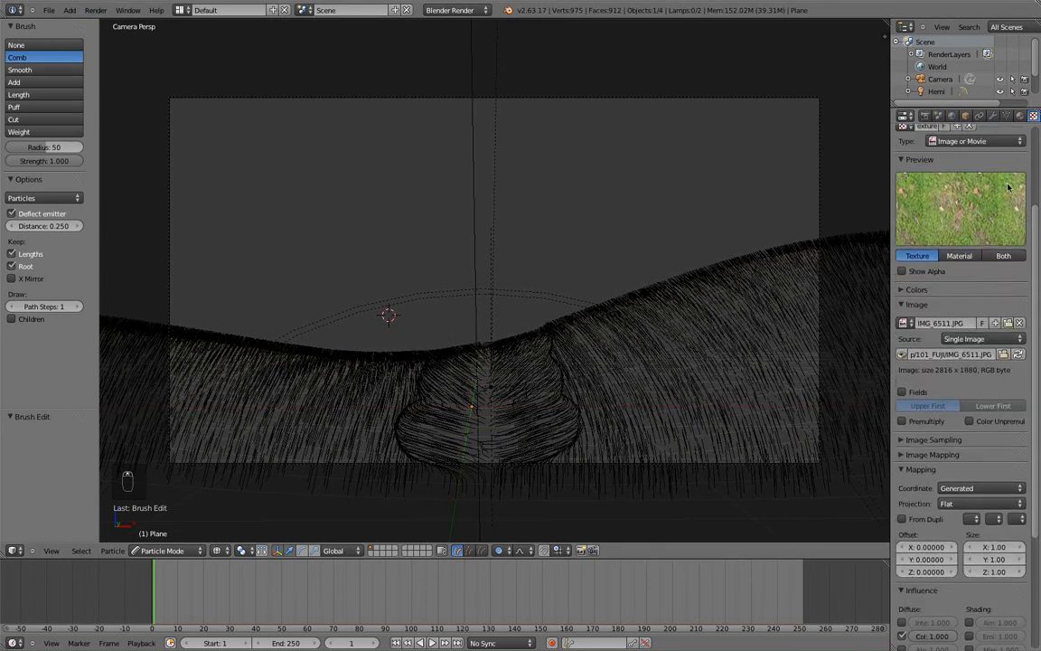
Open the Particles tab to show the hair ParticleSystem: 15000 strands, hair length 0.100, interpolated children.
middle_click_drag(1019, 116, 986, 117)
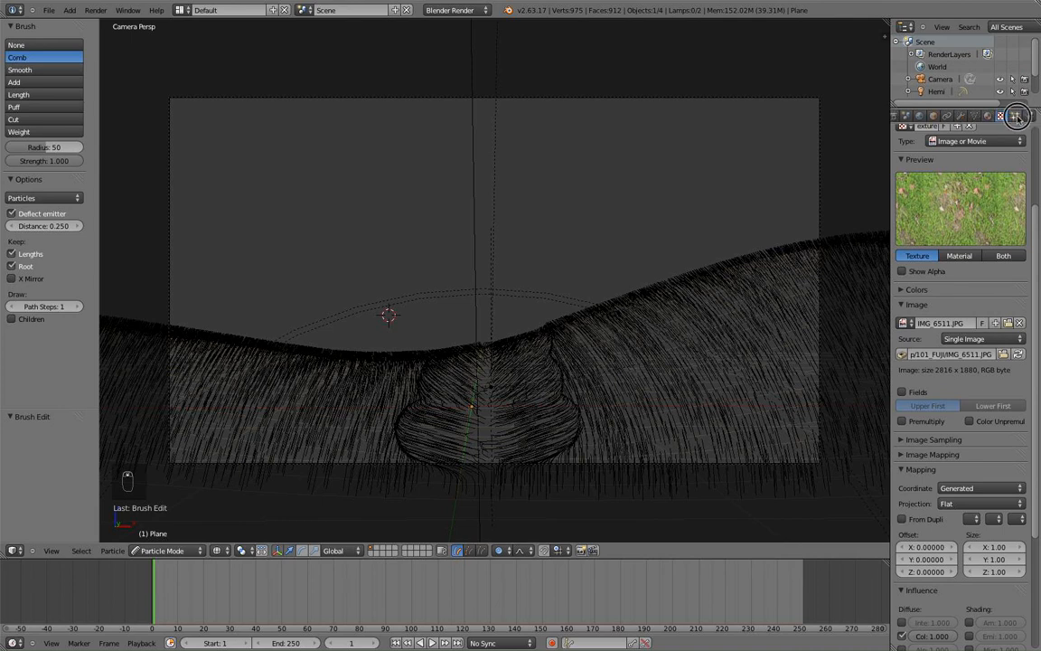
left_click(1017, 118)
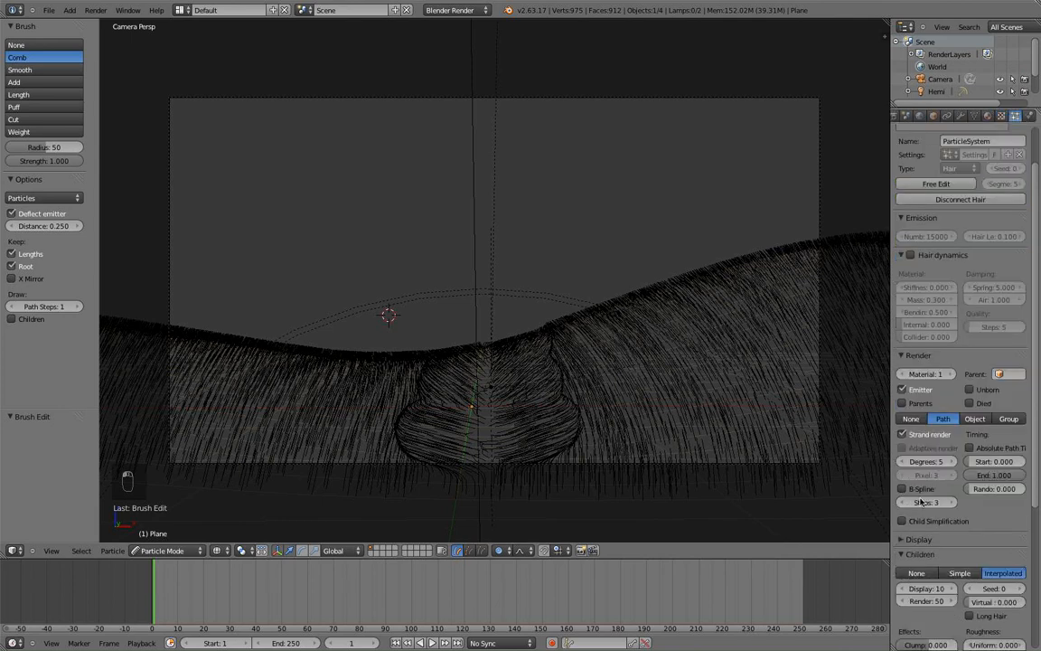
scroll(936, 252, "up", 2)
scroll(938, 273, "down", 1)
scroll(937, 272, "down", 1)
scroll(938, 289, "up", 2)
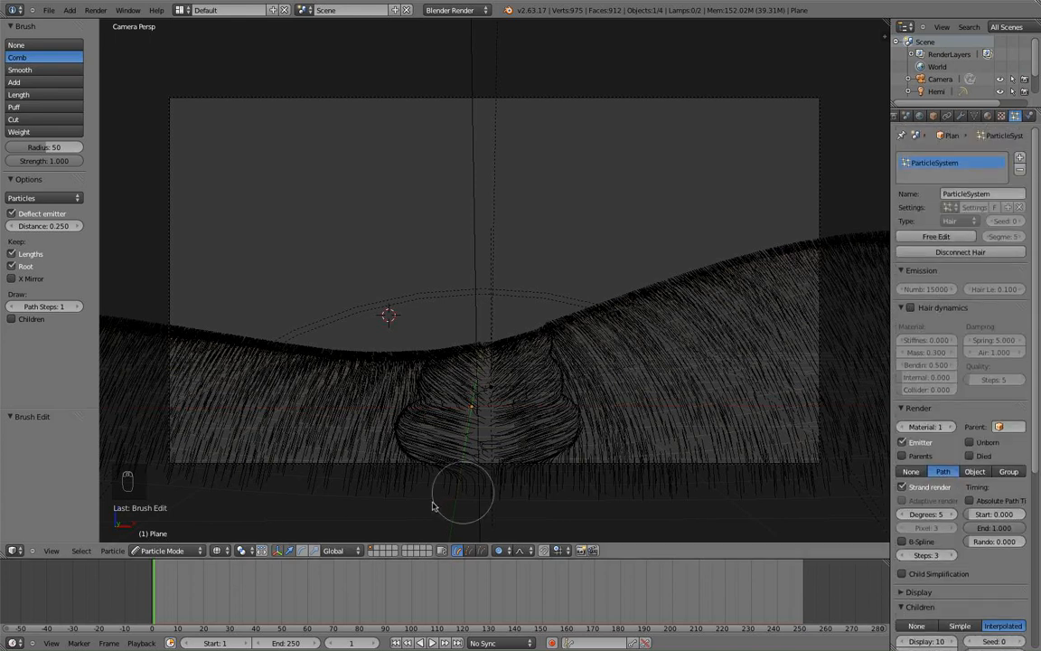
key("Tab")
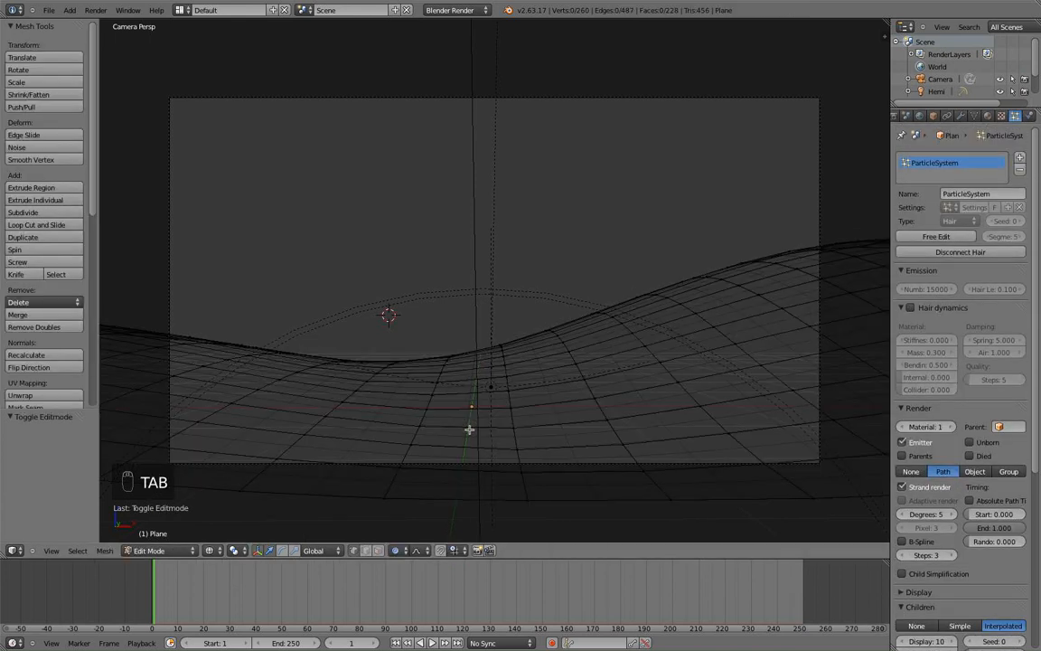
scroll(478, 414, "down", 3)
key("z")
scroll(479, 411, "up", 3)
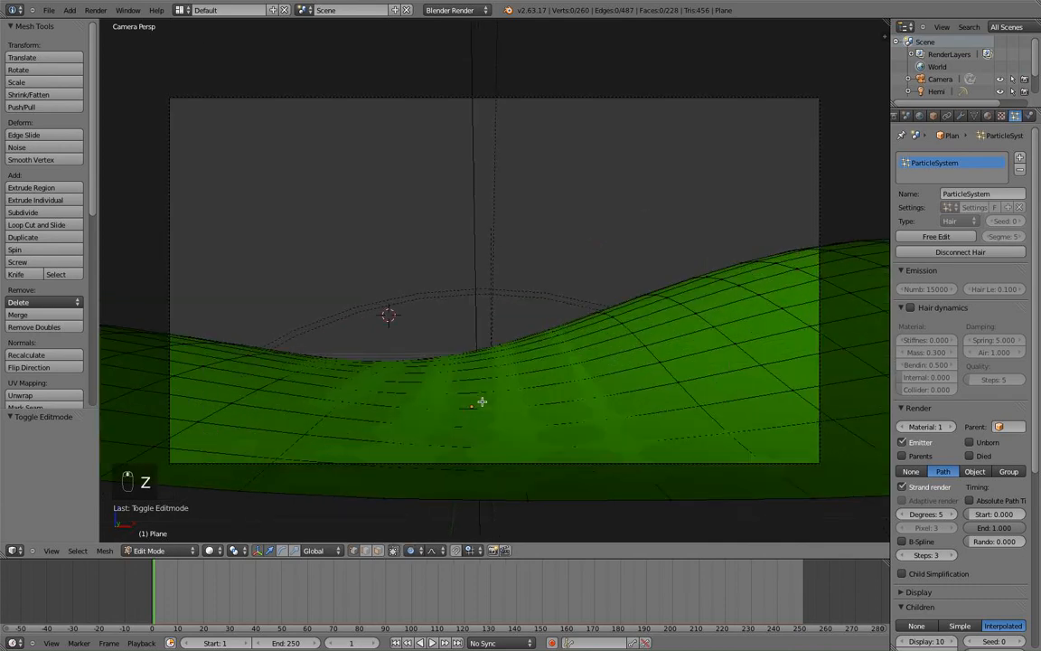
scroll(481, 401, "down", 2)
key("z")
key("z")
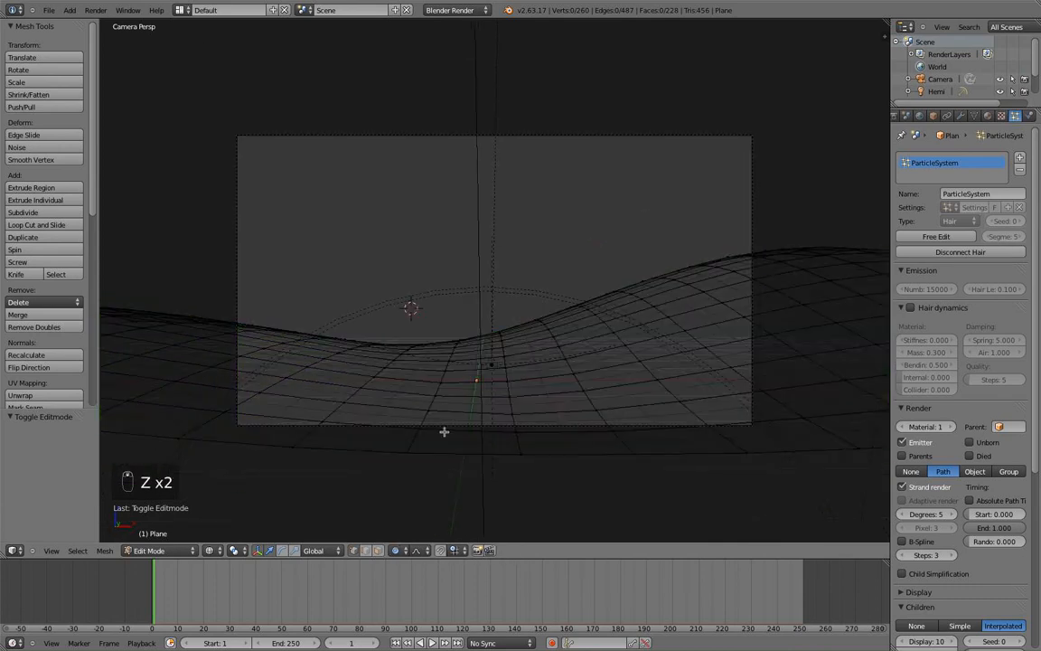
left_click(163, 551)
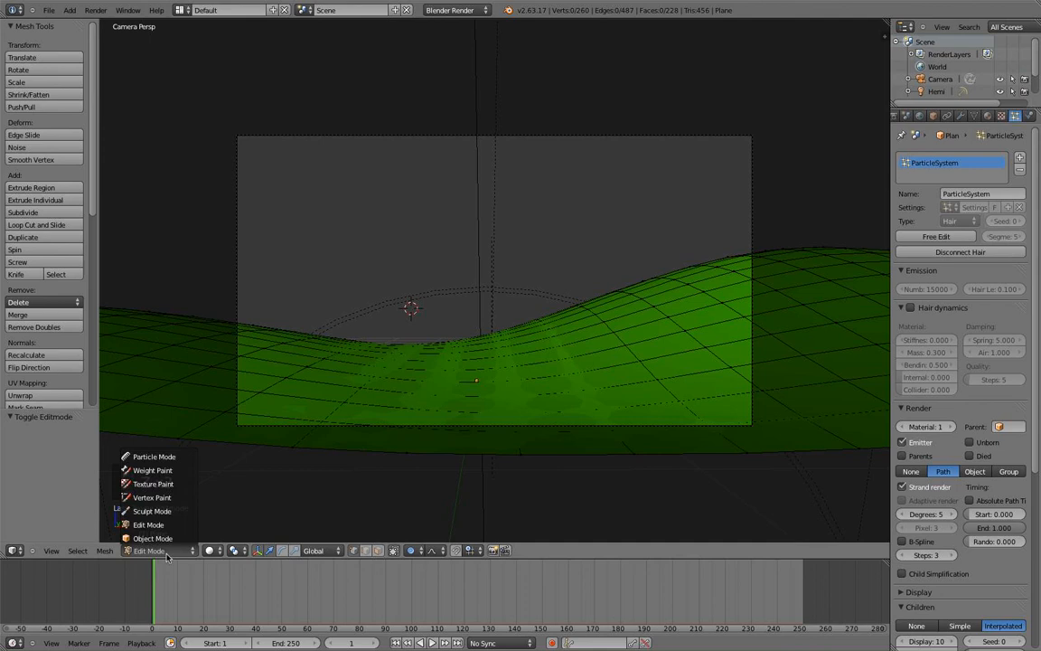
left_click(169, 540)
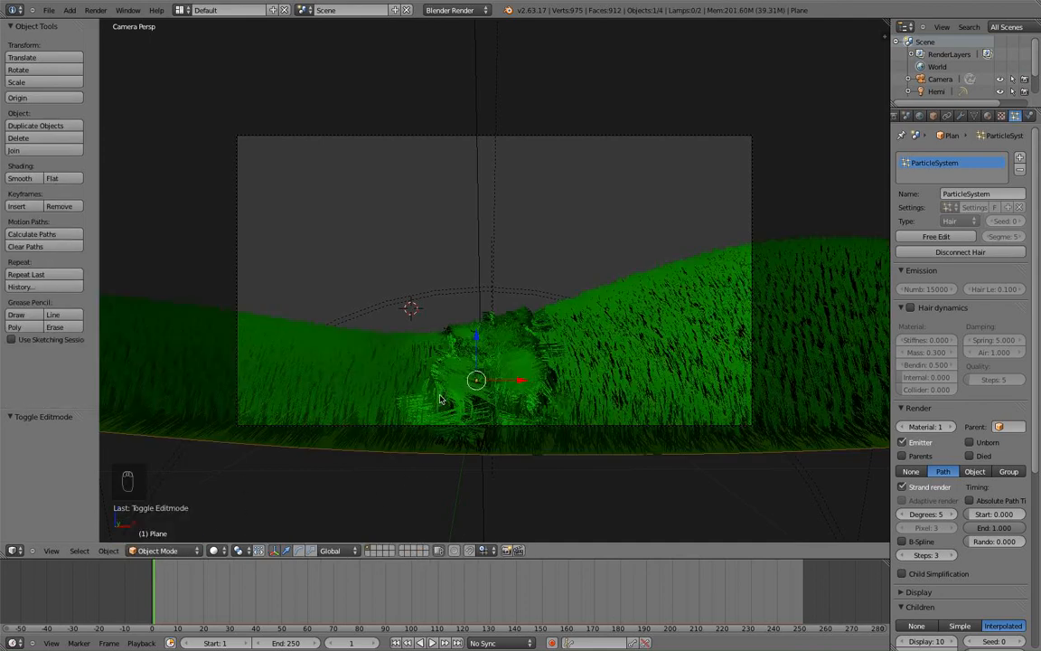
scroll(440, 399, "up", 3)
middle_click_drag(488, 392, 493, 319, "shift")
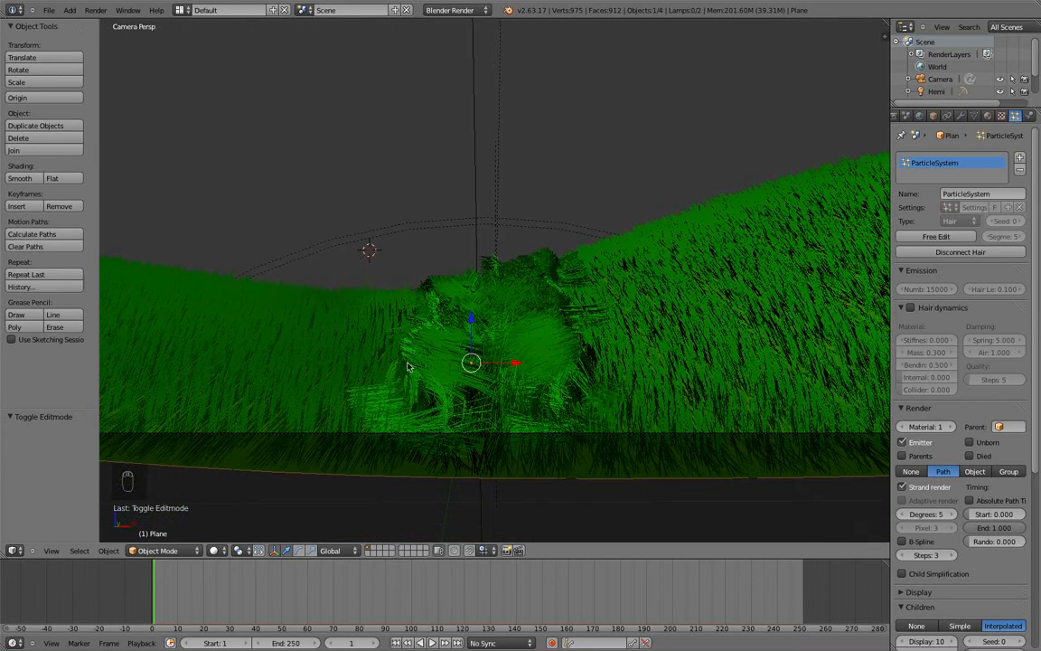
scroll(375, 380, "up", 3)
scroll(445, 378, "down", 3)
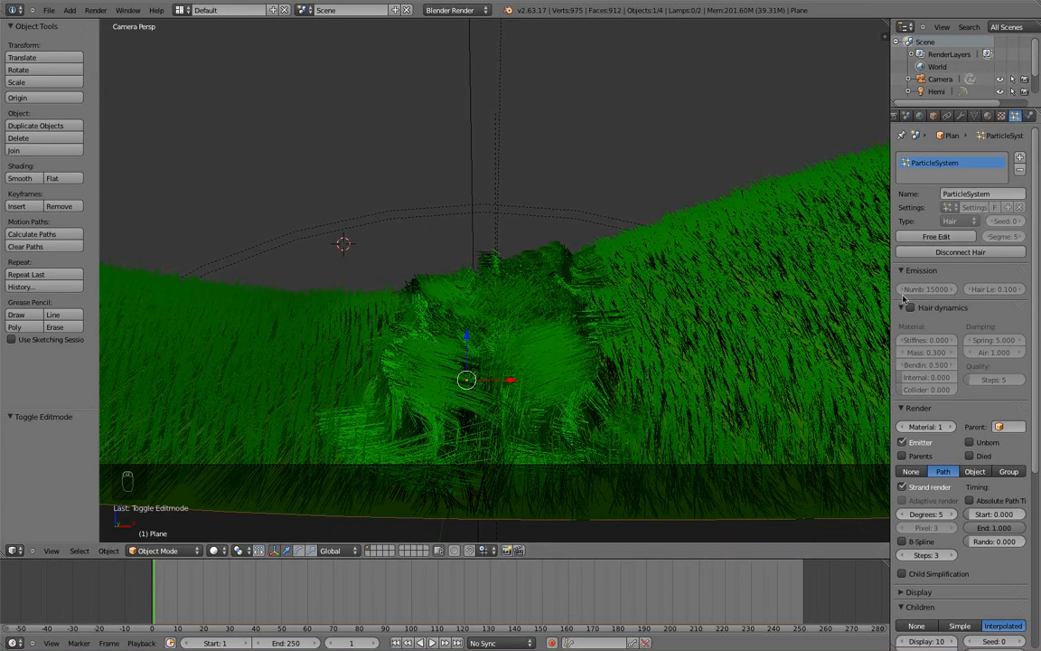
scroll(988, 141, "down", 2)
scroll(987, 141, "up", 2)
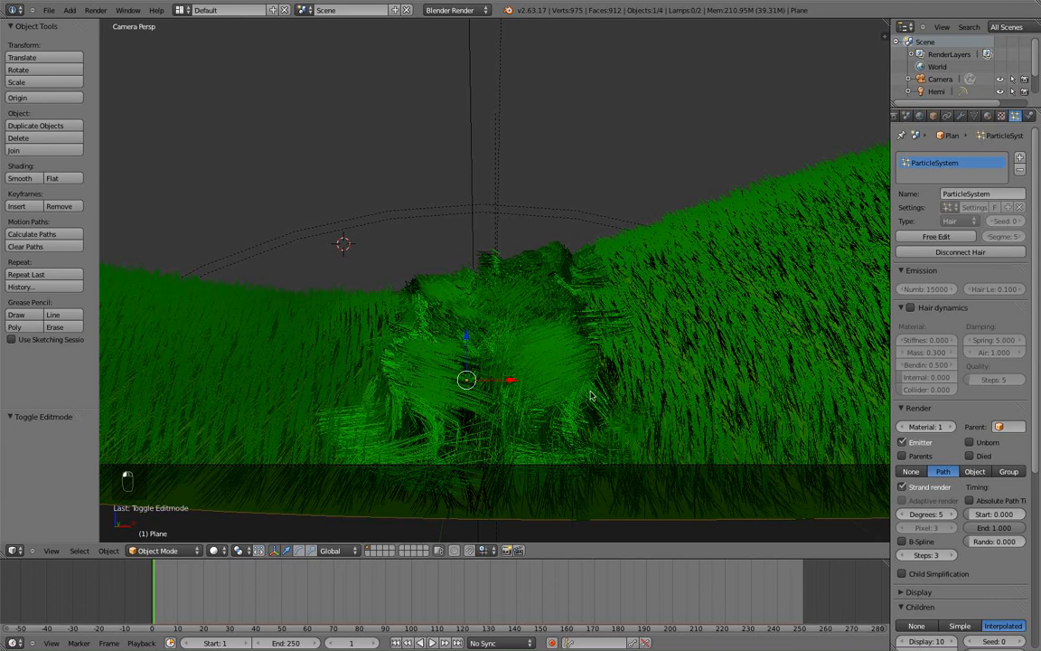
scroll(531, 353, "down", 1)
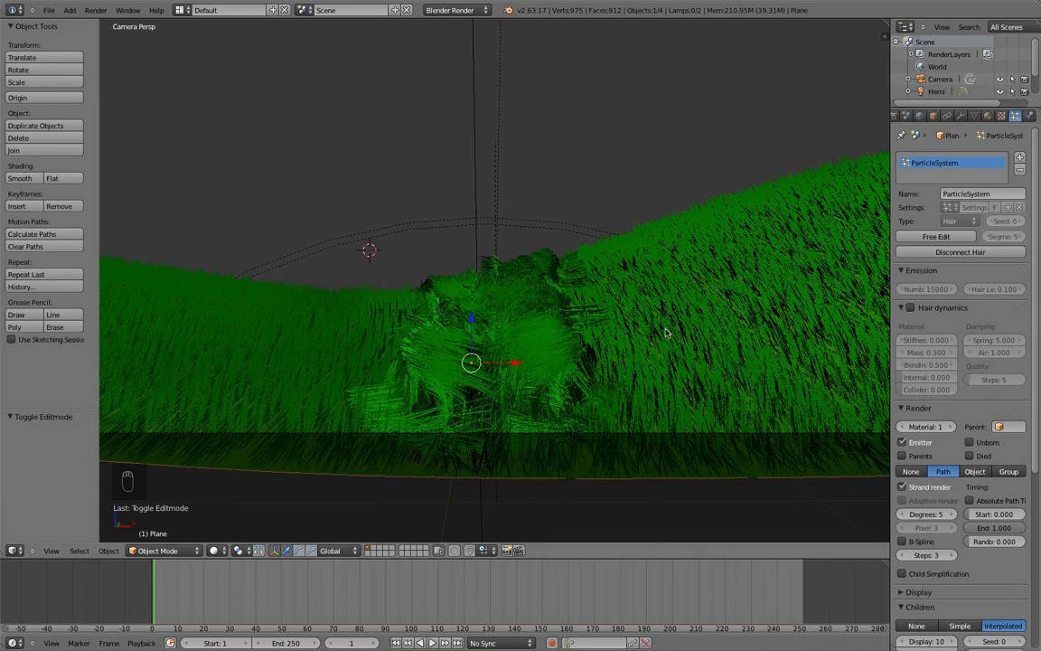
Render a still image of the combed grass field from the camera with Render Image.
left_click(93, 10)
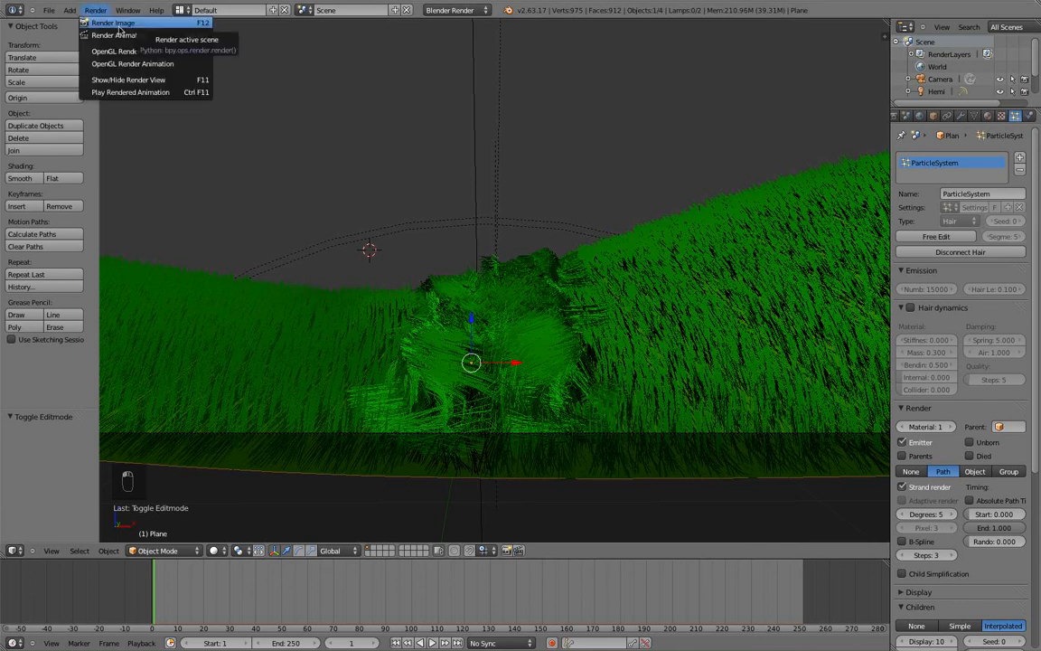
left_click(115, 24)
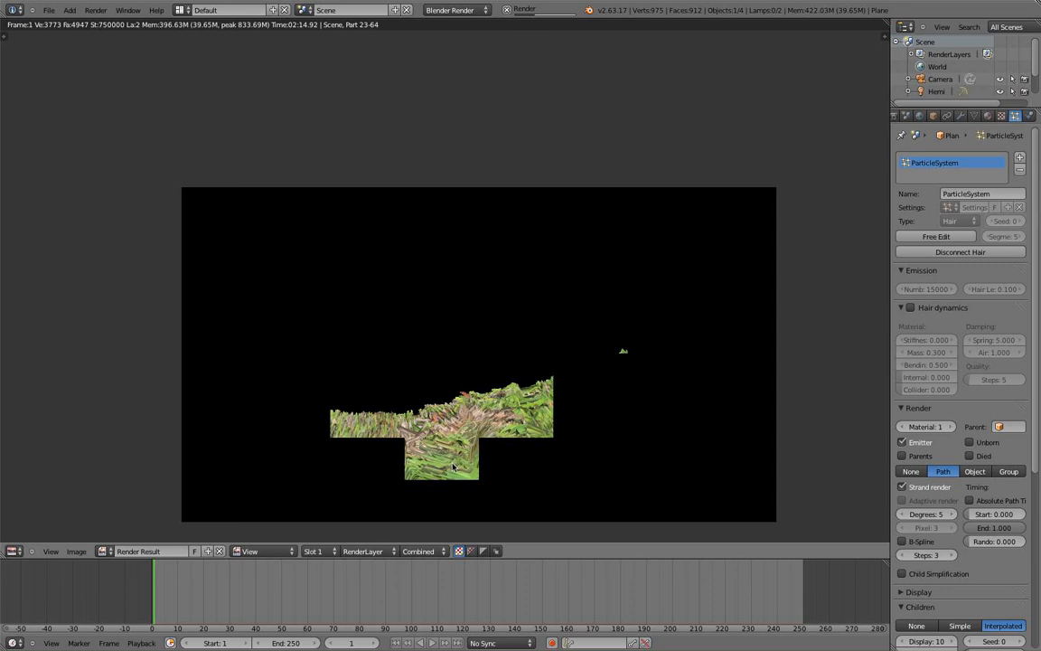
Zoom into the render result and centre the view on the combed patch.
middle_click_drag(436, 442, 437, 406)
scroll(392, 361, "up", 4)
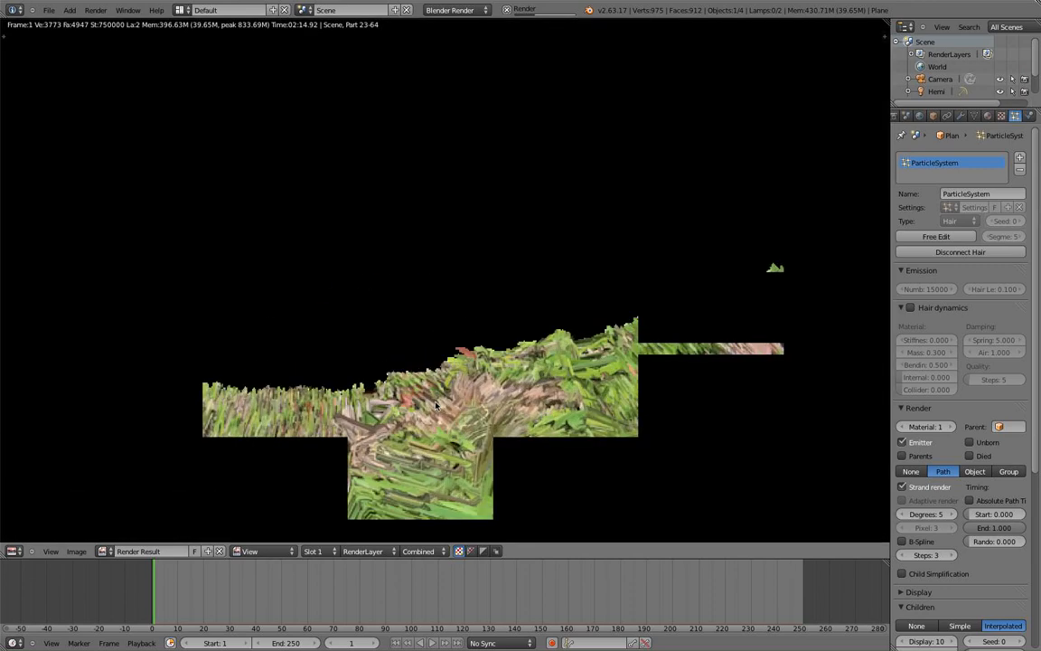
scroll(447, 422, "down", 3)
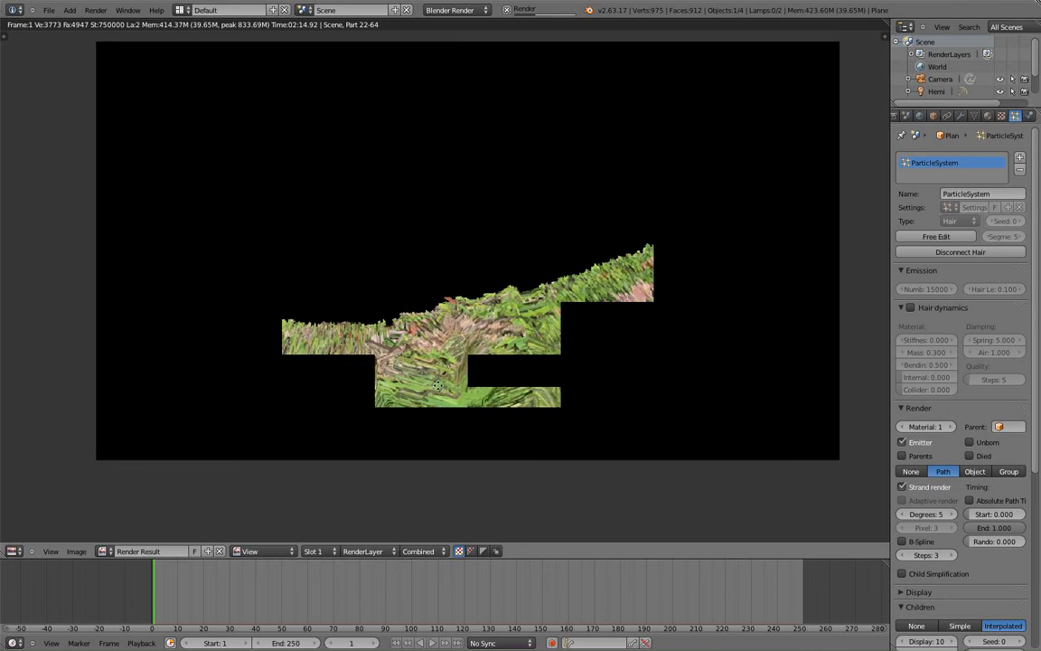
scroll(470, 400, "up", 1)
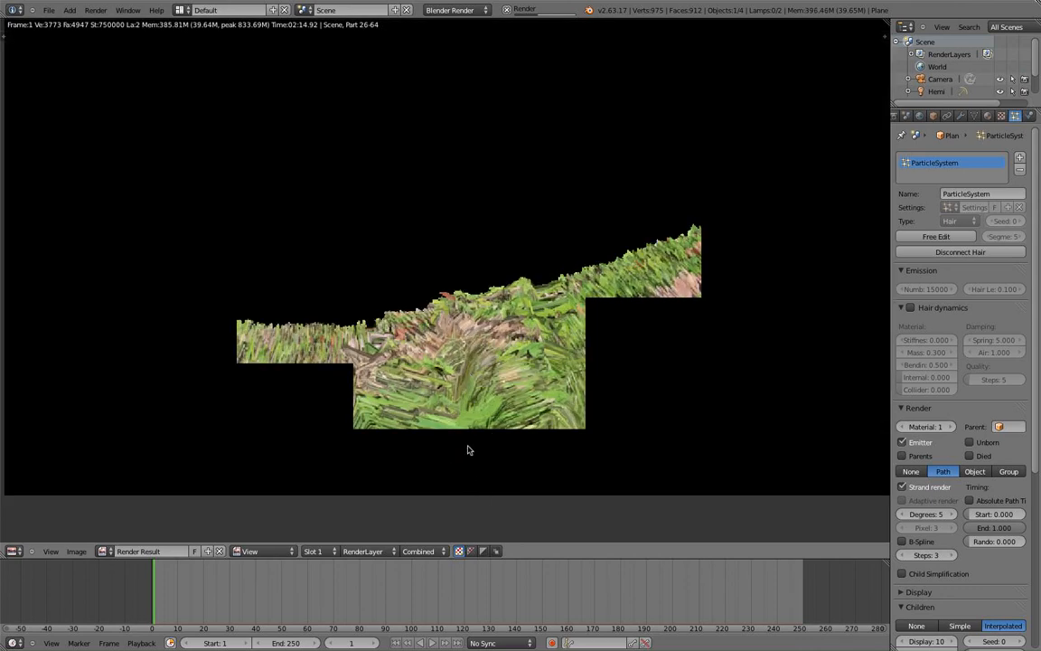
scroll(479, 408, "up", 3)
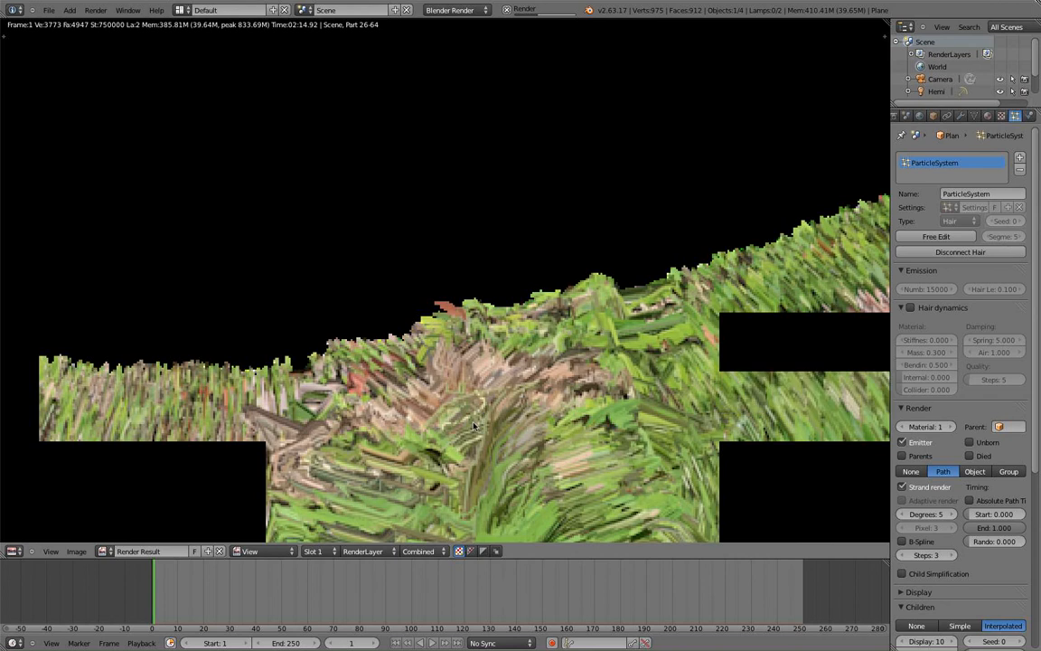
scroll(419, 308, "down", 2)
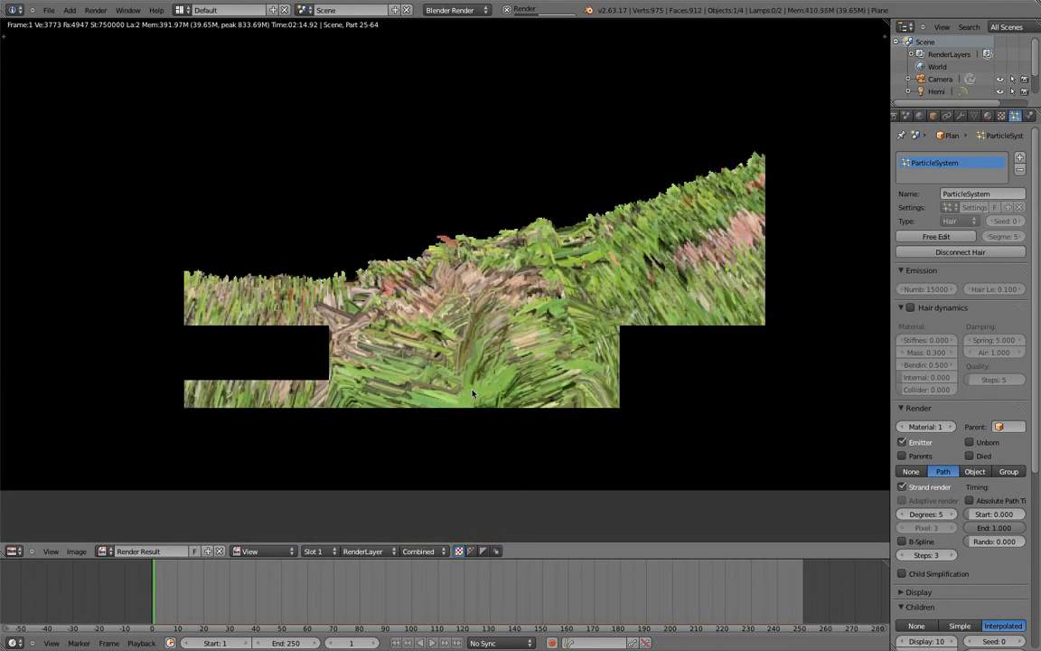
scroll(446, 407, "up", 1)
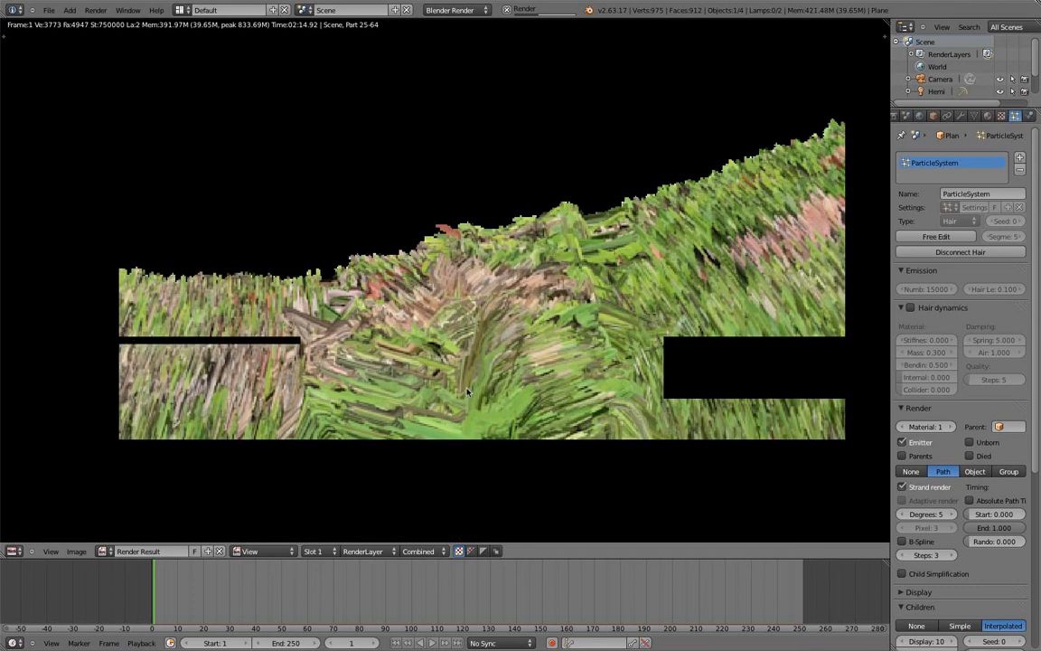
middle_click_drag(486, 352, 501, 321)
scroll(469, 352, "down", 2)
Shift the view left and down, zooming in and out on the rendering grass.
middle_click_drag(614, 268, 528, 324)
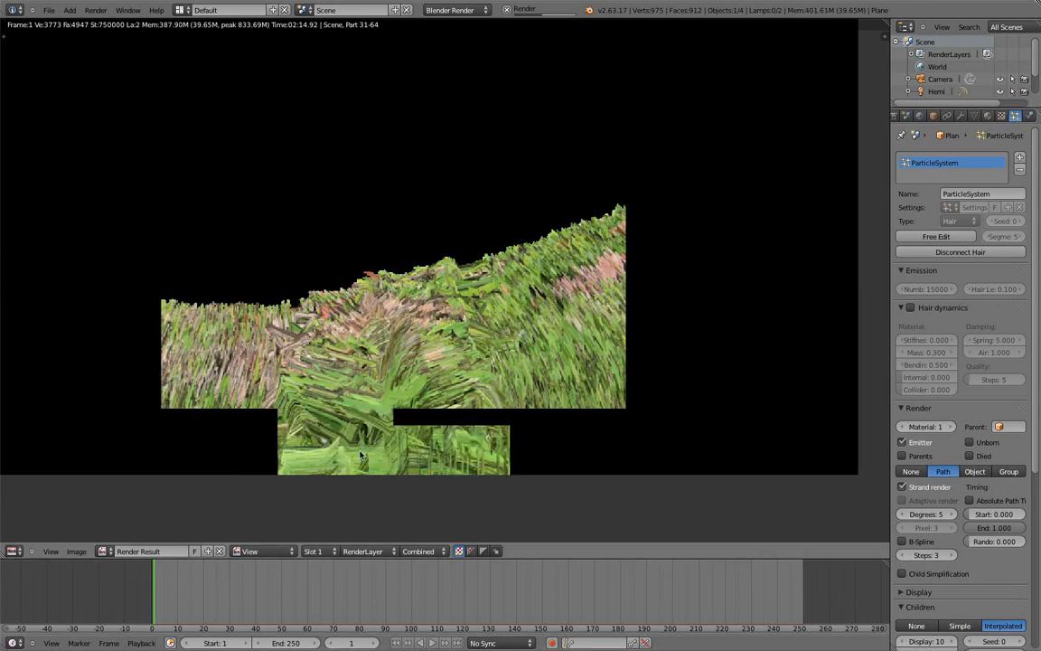
scroll(325, 411, "up", 2)
scroll(412, 404, "up", 2)
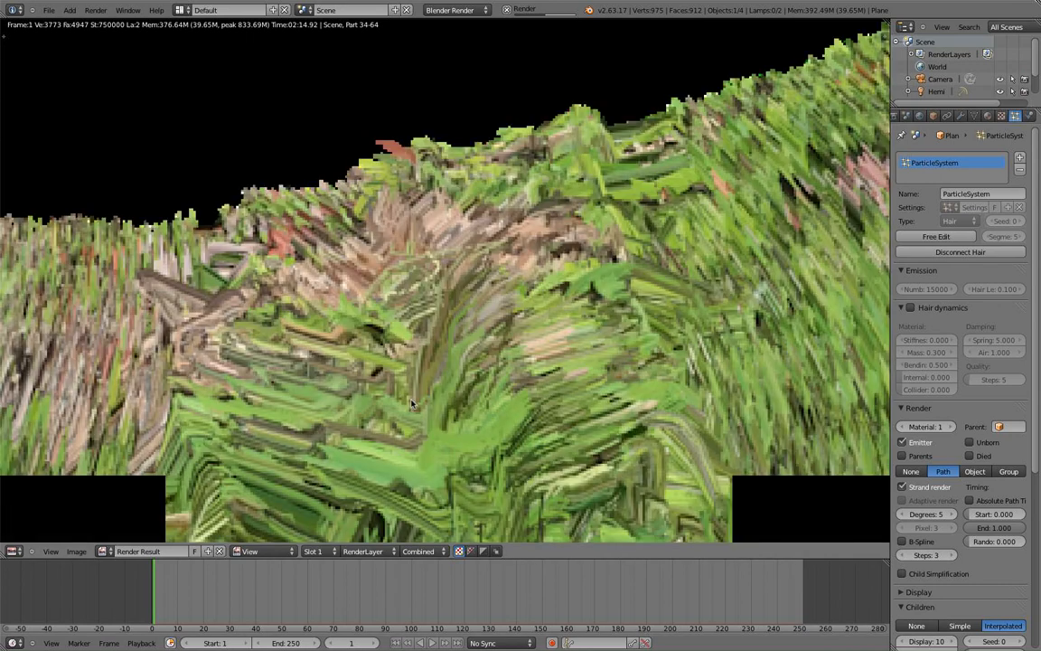
scroll(411, 404, "down", 3)
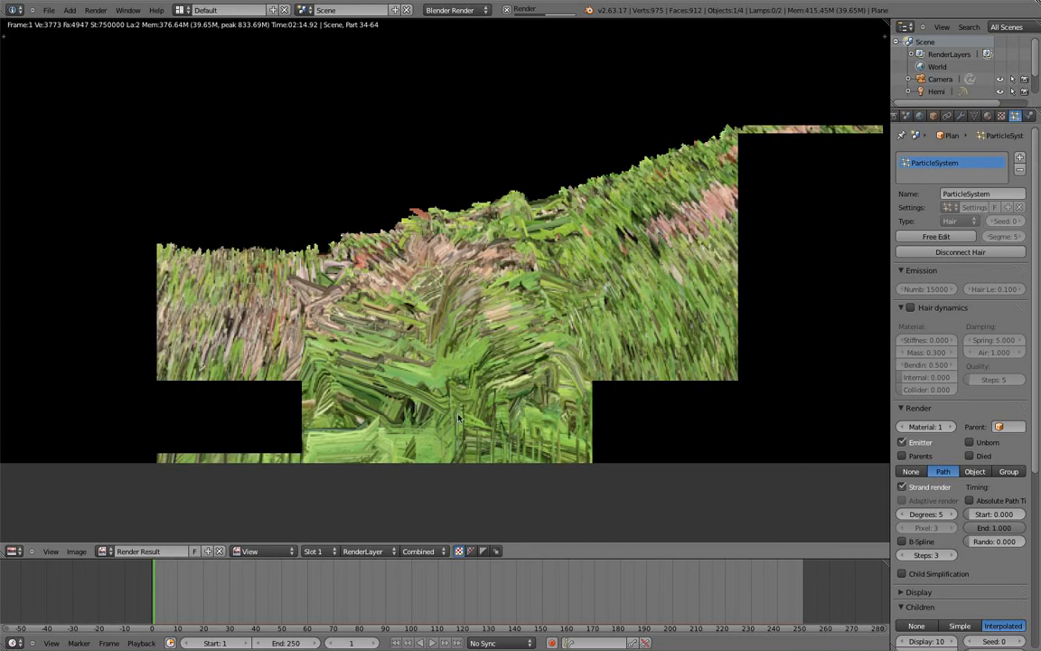
scroll(443, 411, "up", 2)
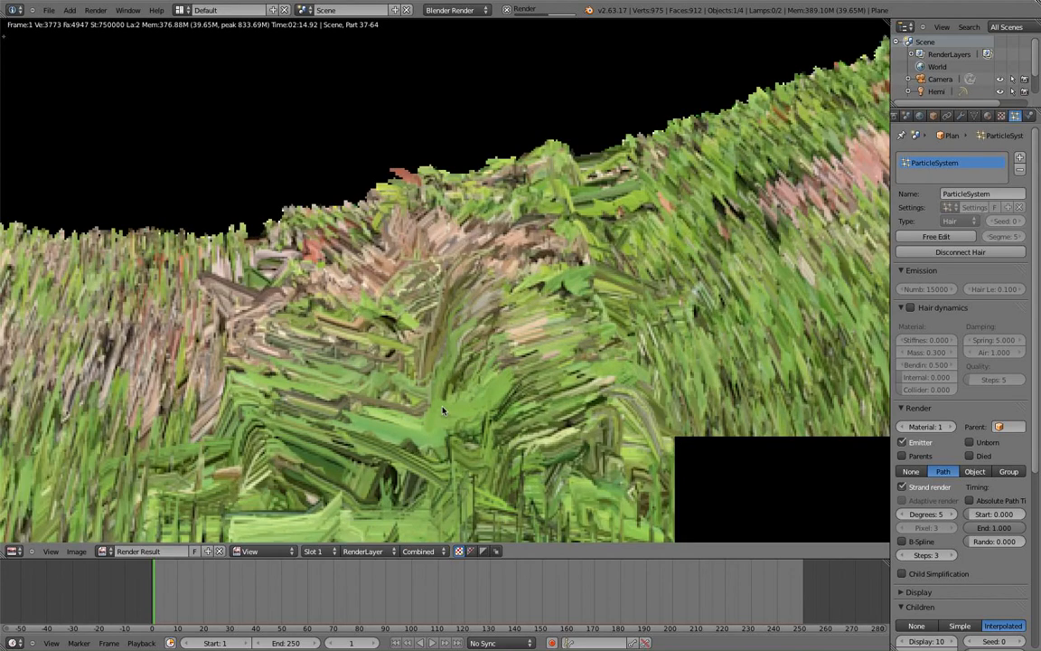
scroll(443, 411, "down", 1)
scroll(419, 389, "down", 1)
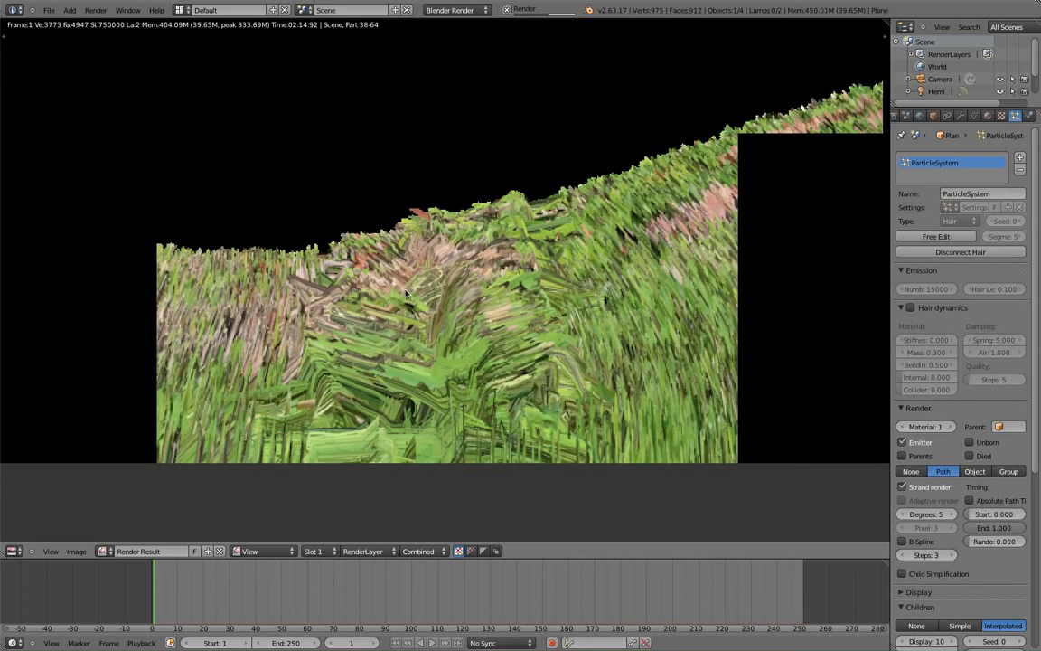
scroll(443, 282, "down", 2)
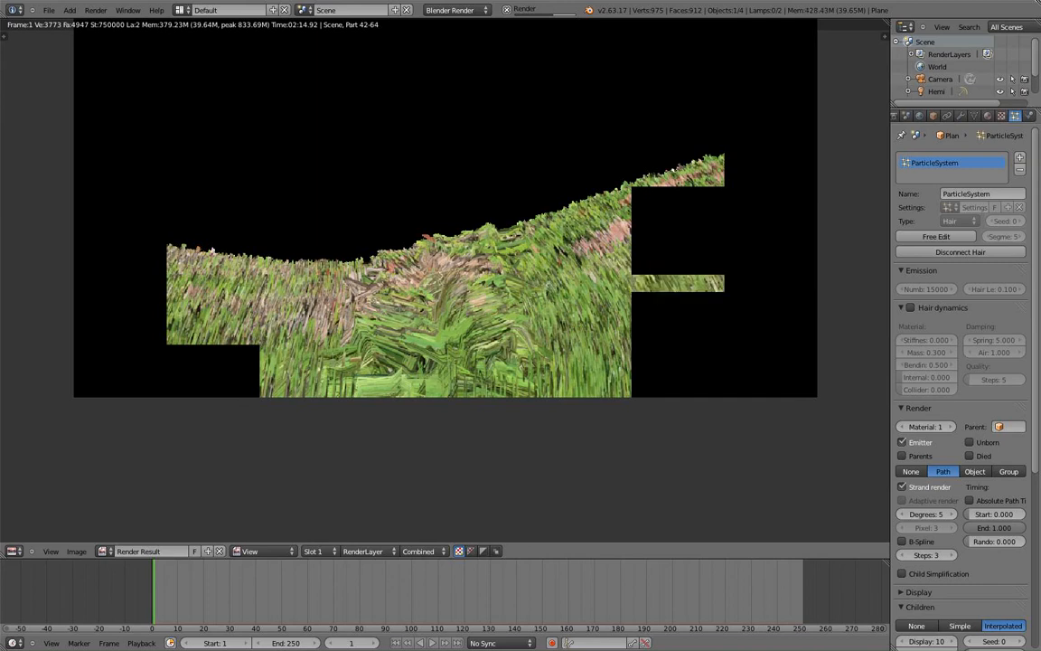
scroll(207, 265, "up", 2)
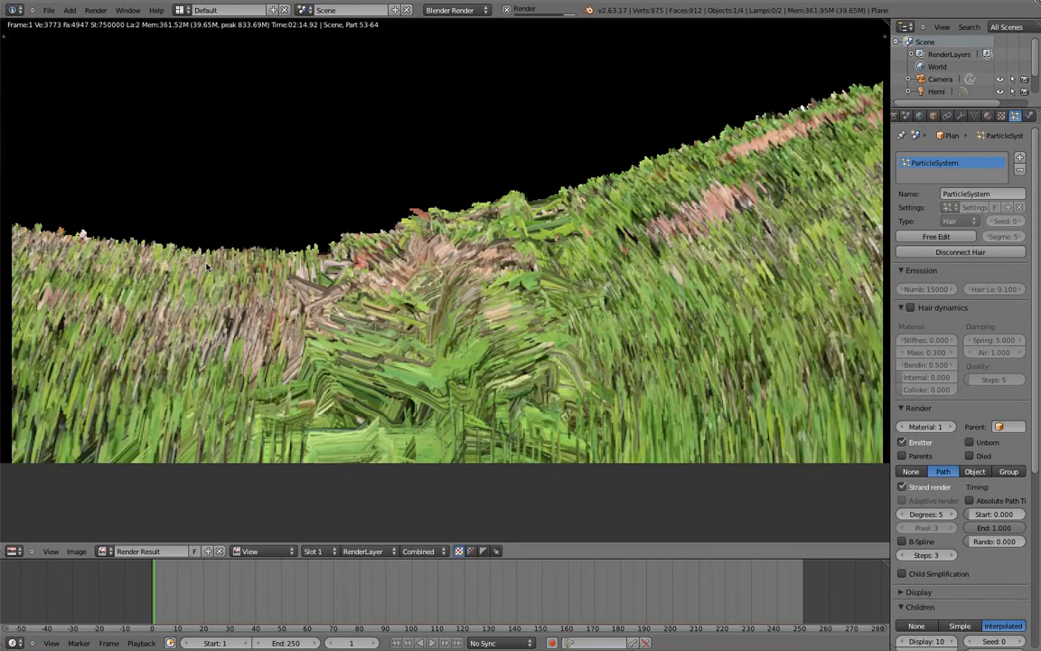
scroll(155, 368, "down", 2)
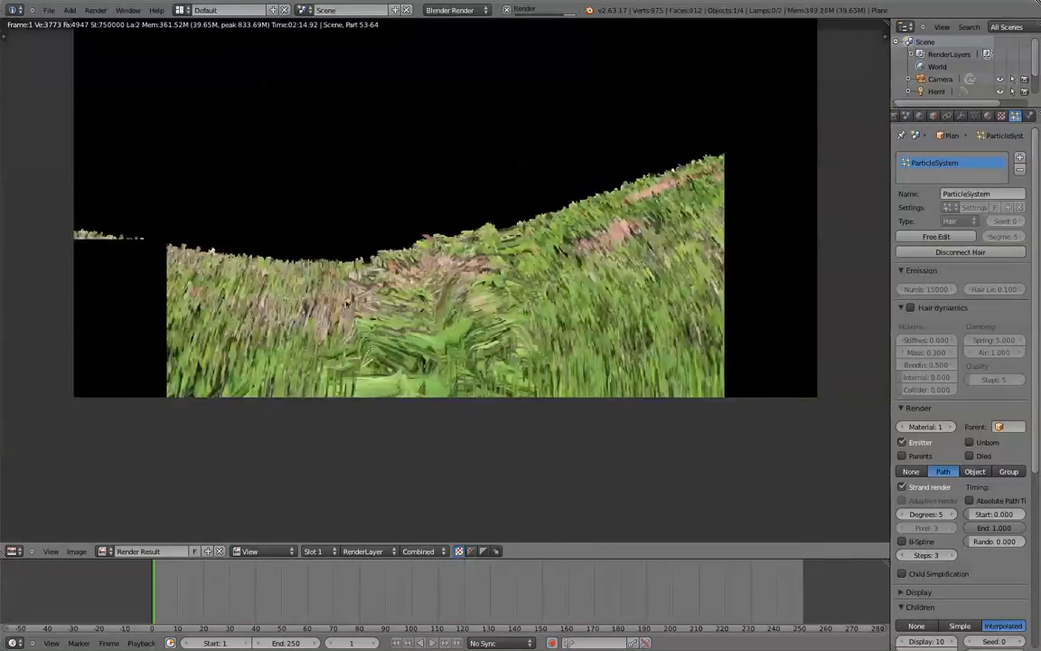
scroll(224, 340, "up", 3)
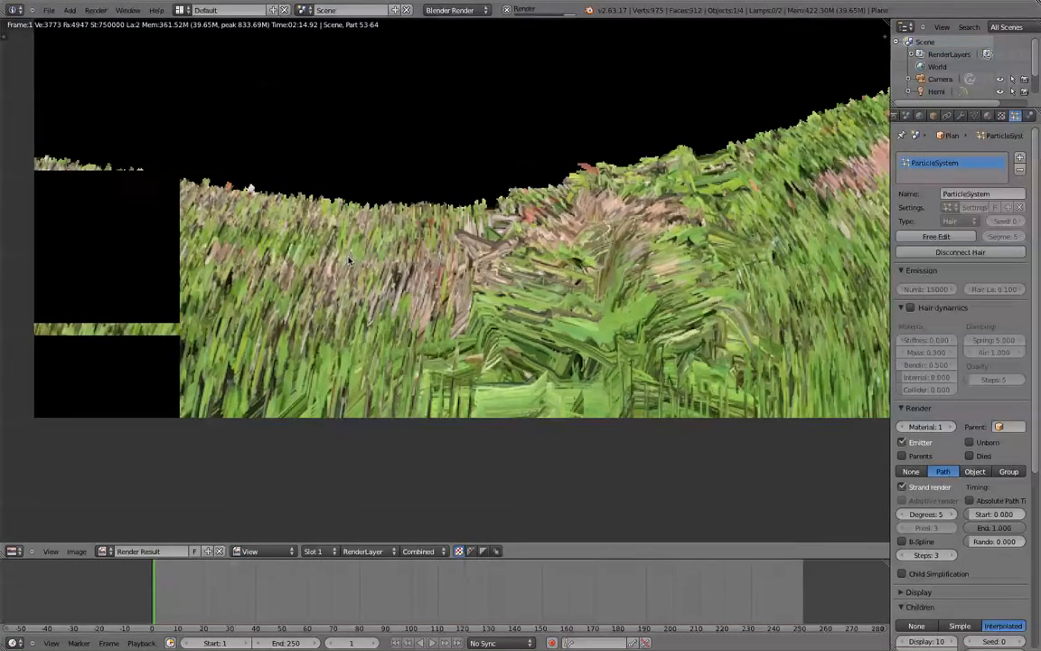
scroll(328, 333, "down", 2)
Inspect the render's right side and hilltop, then bring QuickTime Player to the front.
middle_click_drag(558, 170, 315, 338)
middle_click_drag(658, 337, 801, 163)
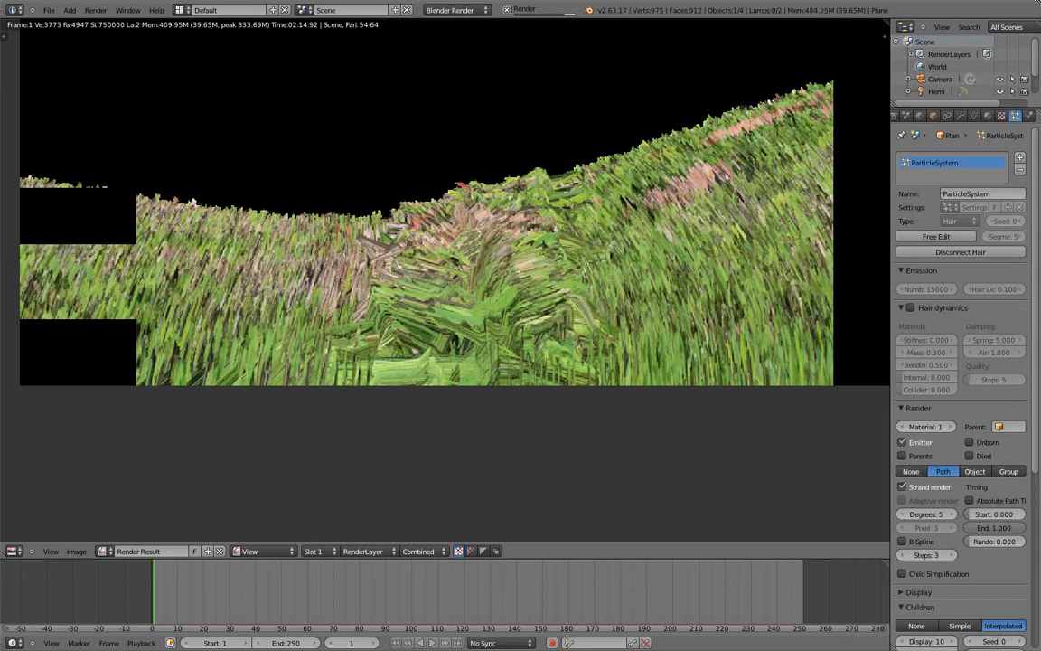
key("ctrl+super+Escape")
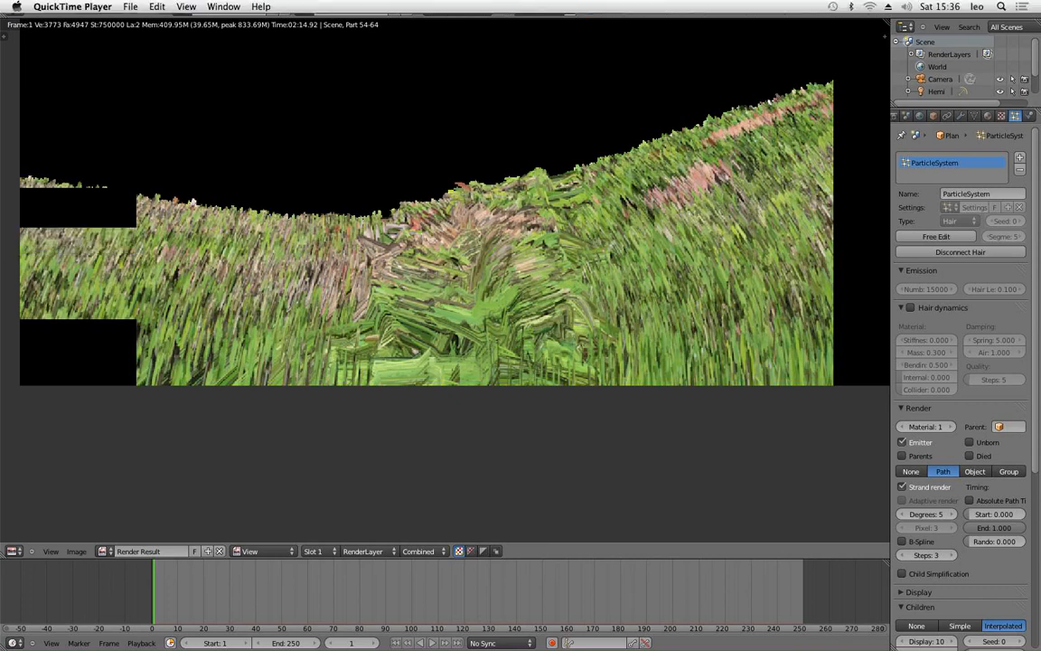